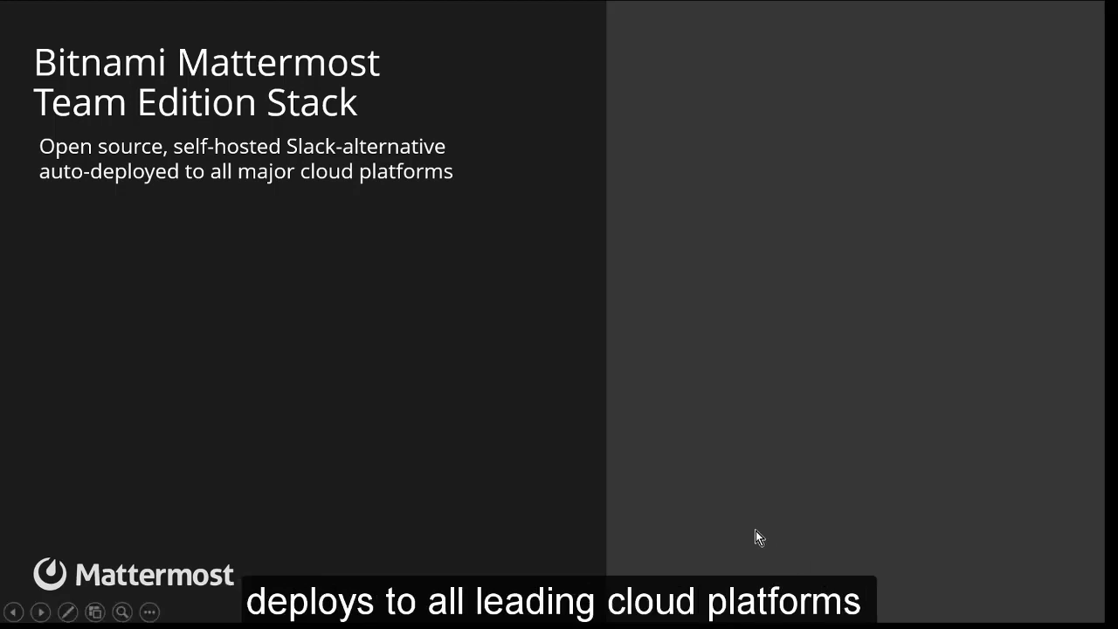
- Advance the Bitnami Mattermost title slide to show the cloud platform logos
{"action": "left_click", "coordinate": [755, 530]}
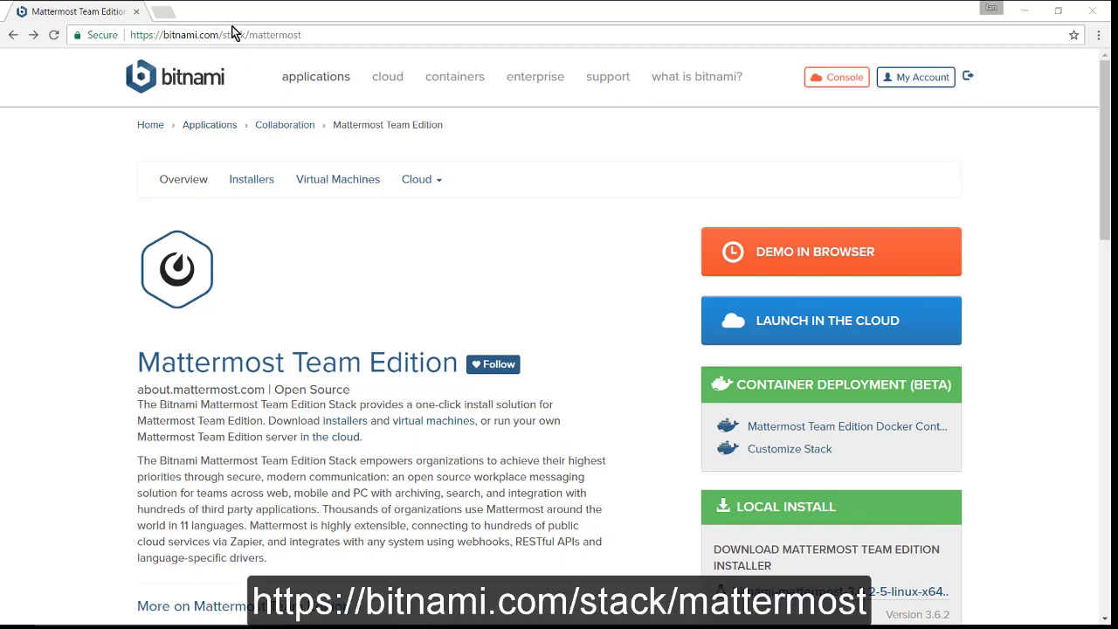
- Launch the Mattermost Team Edition stack in the cloud on Microsoft Azure
{"action": "left_click", "coordinate": [287, 35]}
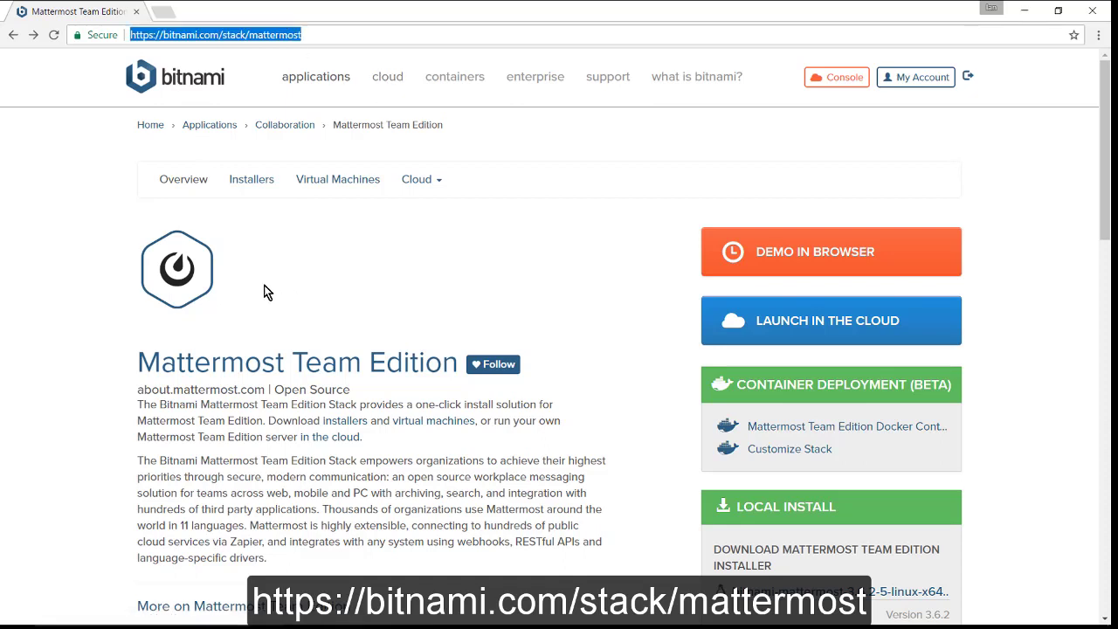
{"action": "left_click", "coordinate": [741, 326]}
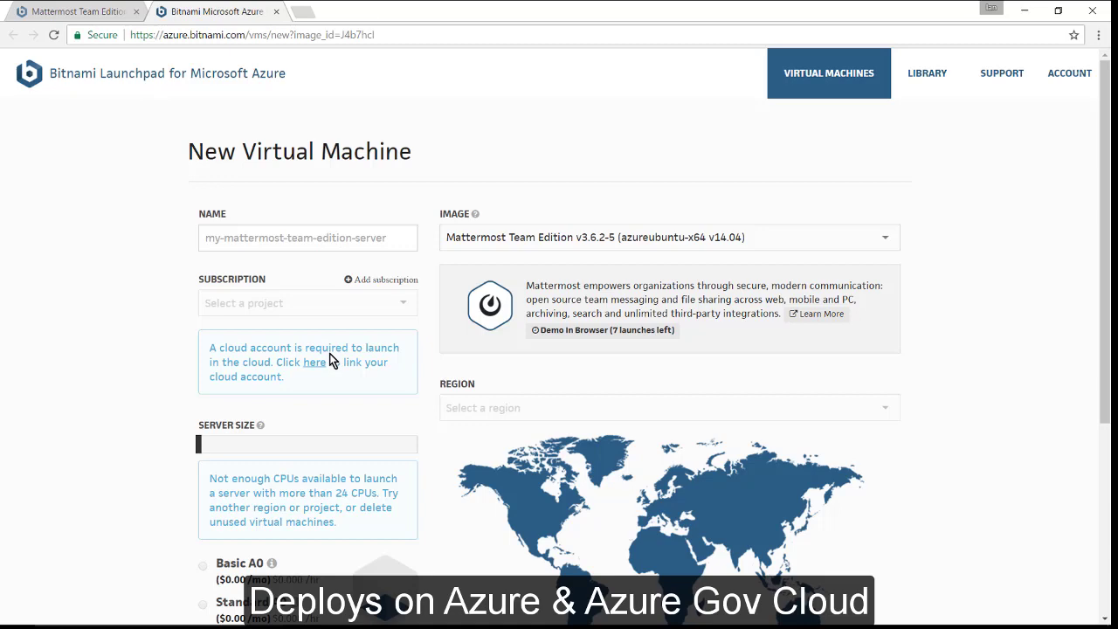
- Start and confirm a one-hour Demo In Browser server for Mattermost Team Edition
{"action": "scroll", "coordinate": [133, 407], "scroll_direction": "down", "scroll_amount": 3}
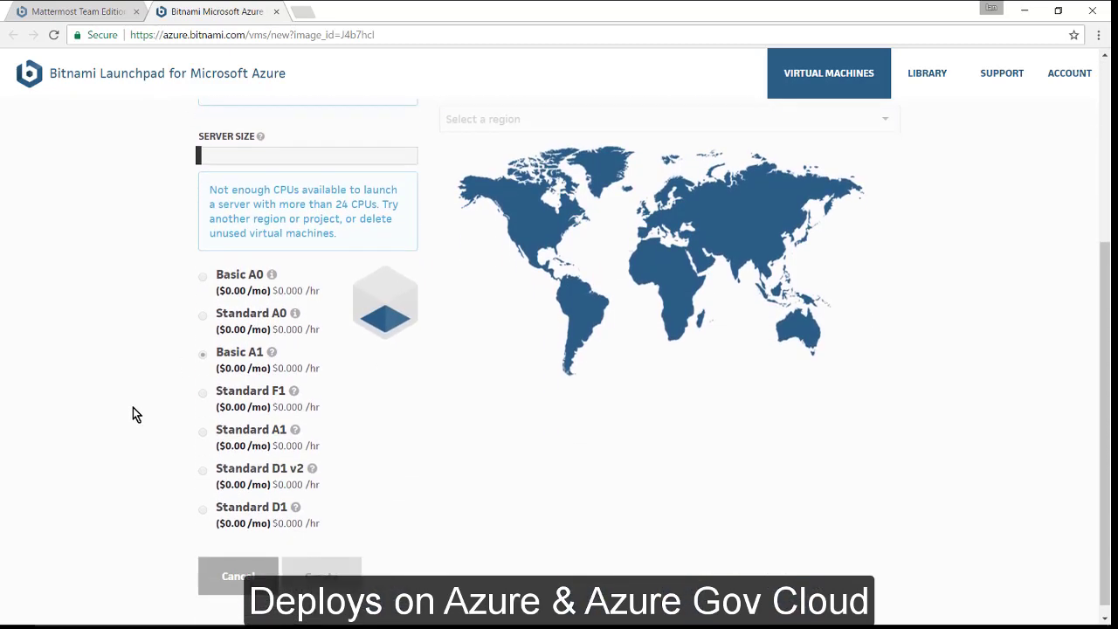
{"action": "scroll", "coordinate": [133, 407], "scroll_direction": "up", "scroll_amount": 3}
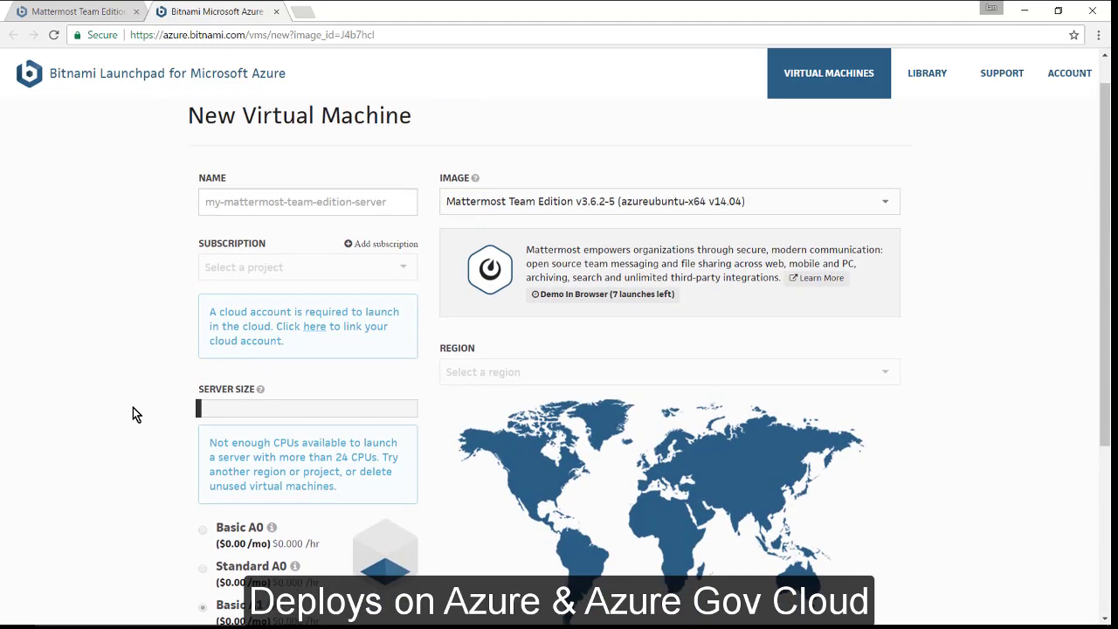
{"action": "left_click", "coordinate": [579, 295]}
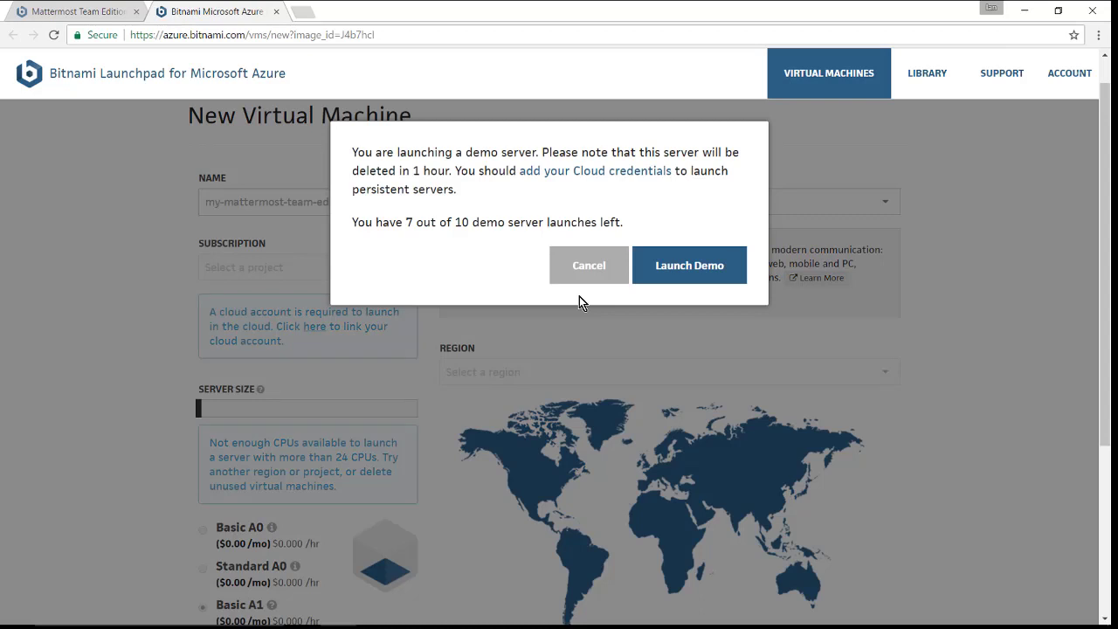
{"action": "left_click", "coordinate": [676, 273]}
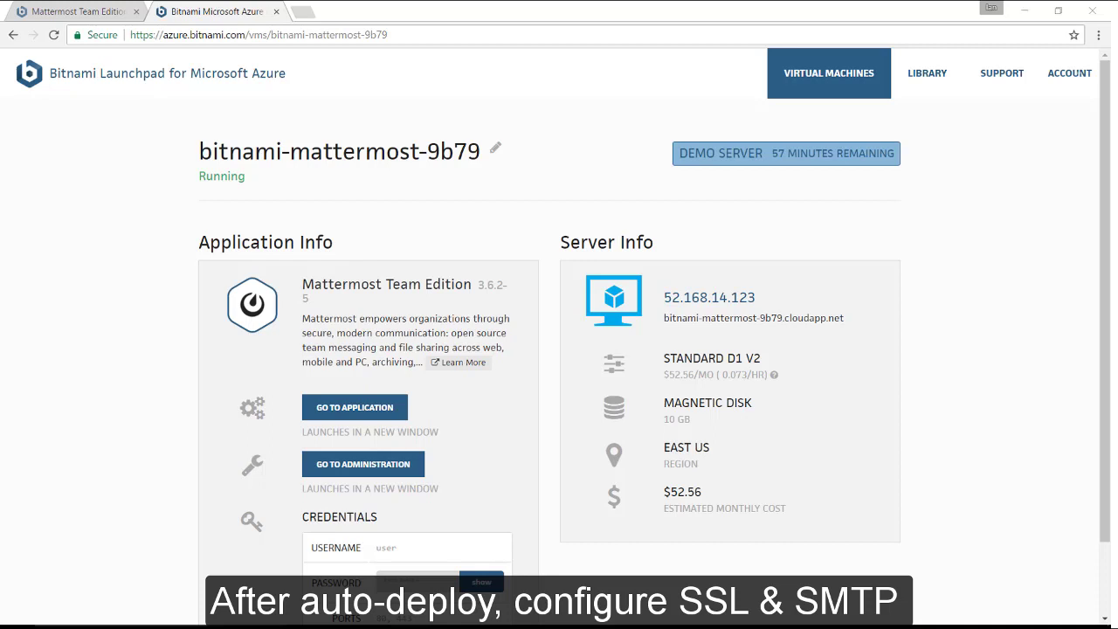
- Show the demo server's credentials password, then go to the Mattermost application
{"action": "double_click", "coordinate": [335, 519]}
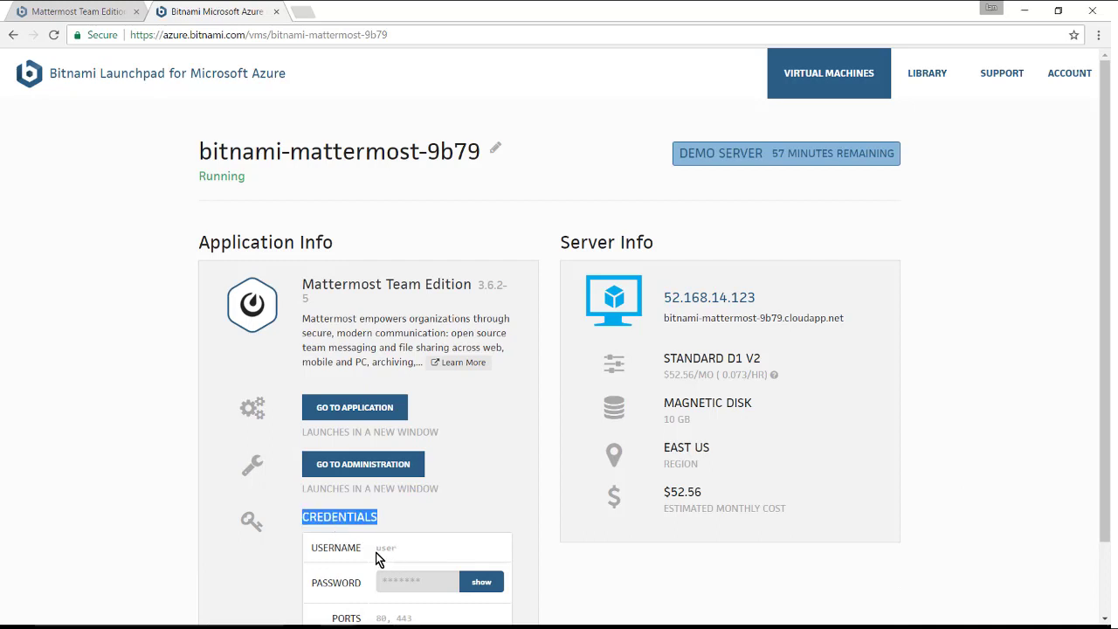
{"action": "left_click", "coordinate": [475, 583]}
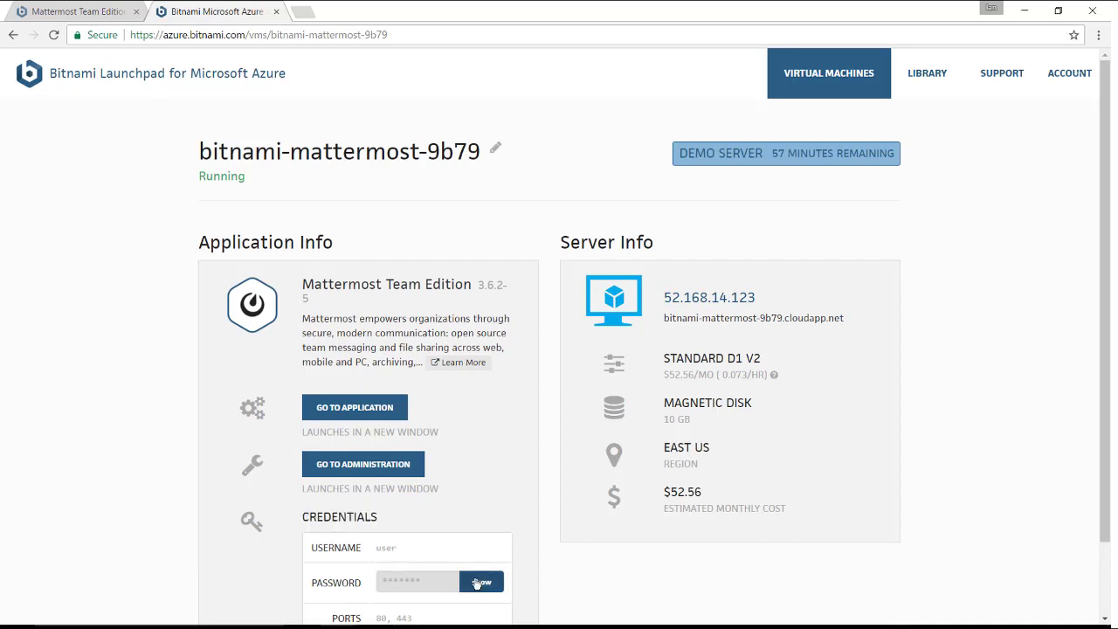
{"action": "left_click", "coordinate": [476, 582]}
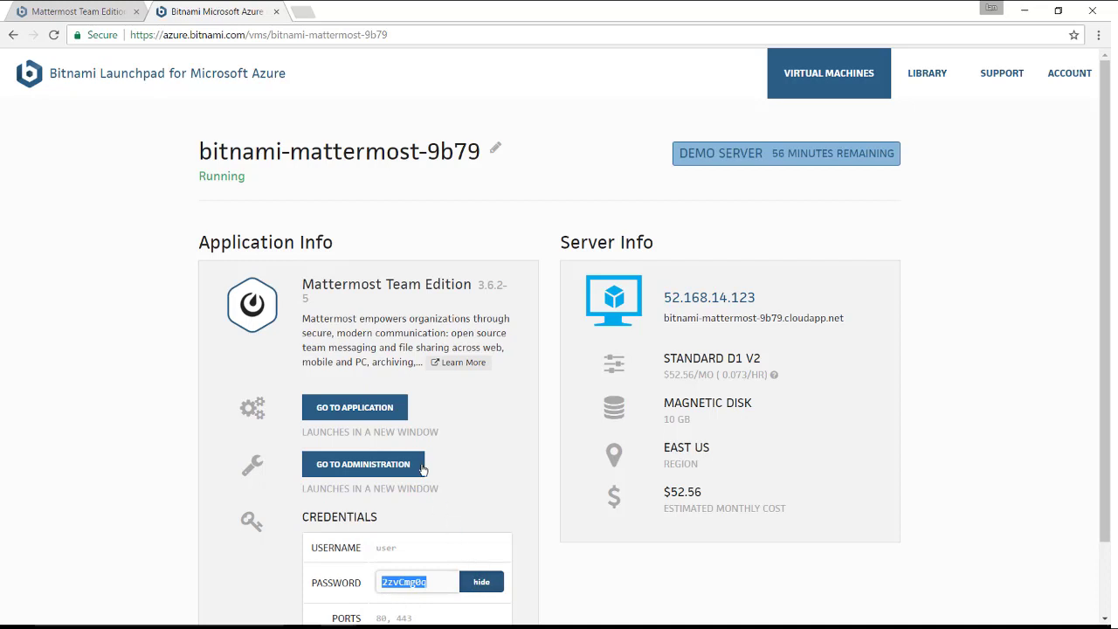
{"action": "left_click", "coordinate": [391, 408]}
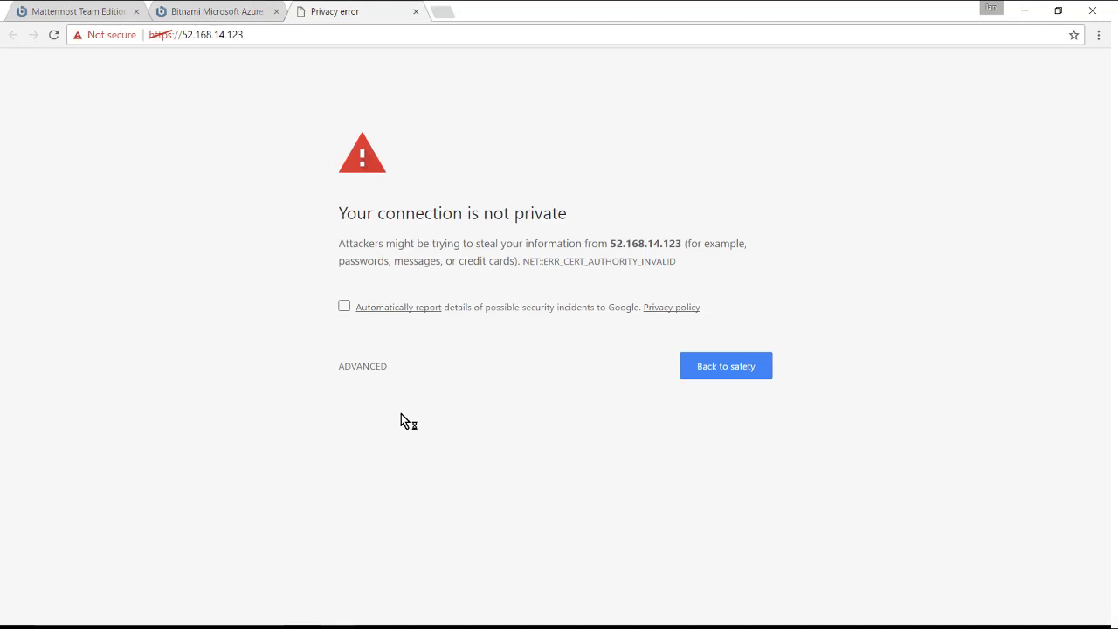
- Proceed past the certificate warning and sign in with the server's username and password
{"action": "left_click", "coordinate": [379, 367]}
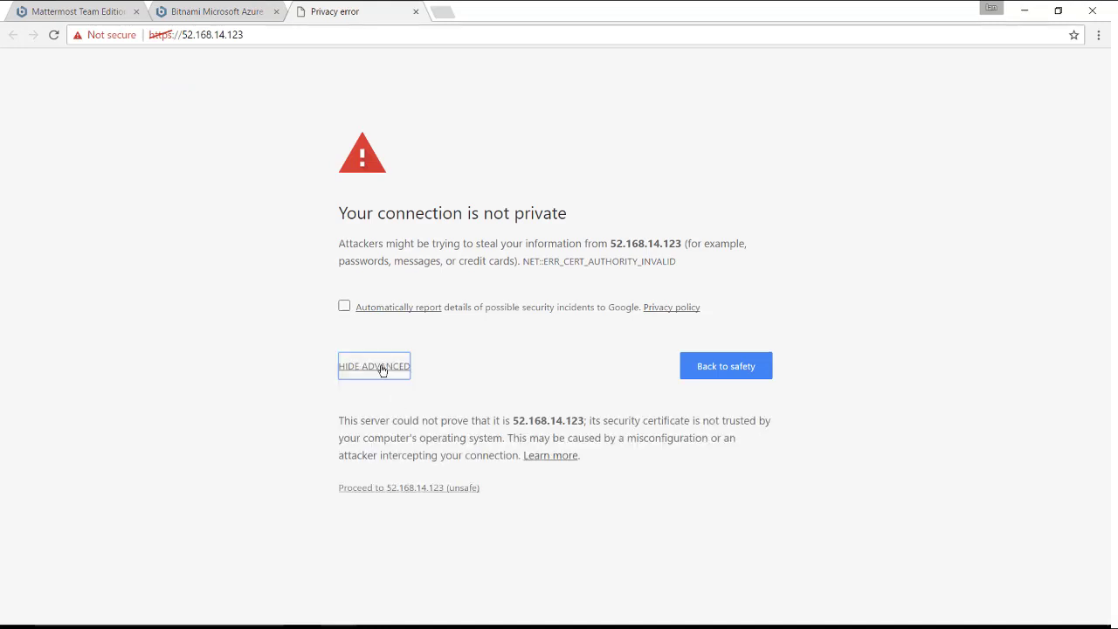
{"action": "left_click", "coordinate": [397, 488]}
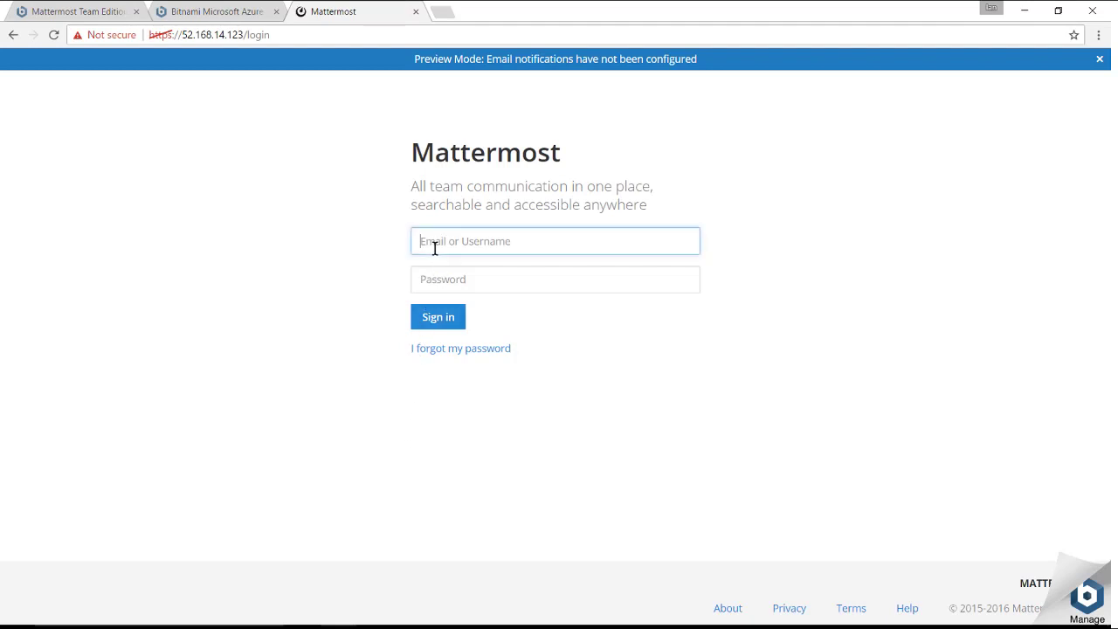
{"action": "type", "text": "user"}
{"action": "key", "text": "Tab"}
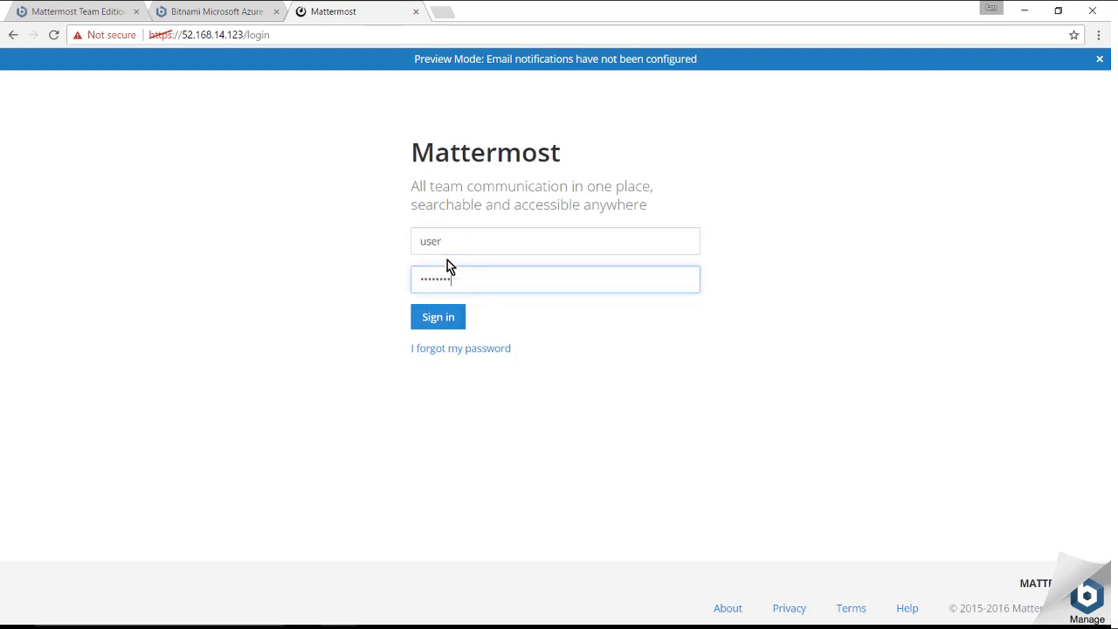
{"action": "left_click", "coordinate": [439, 317]}
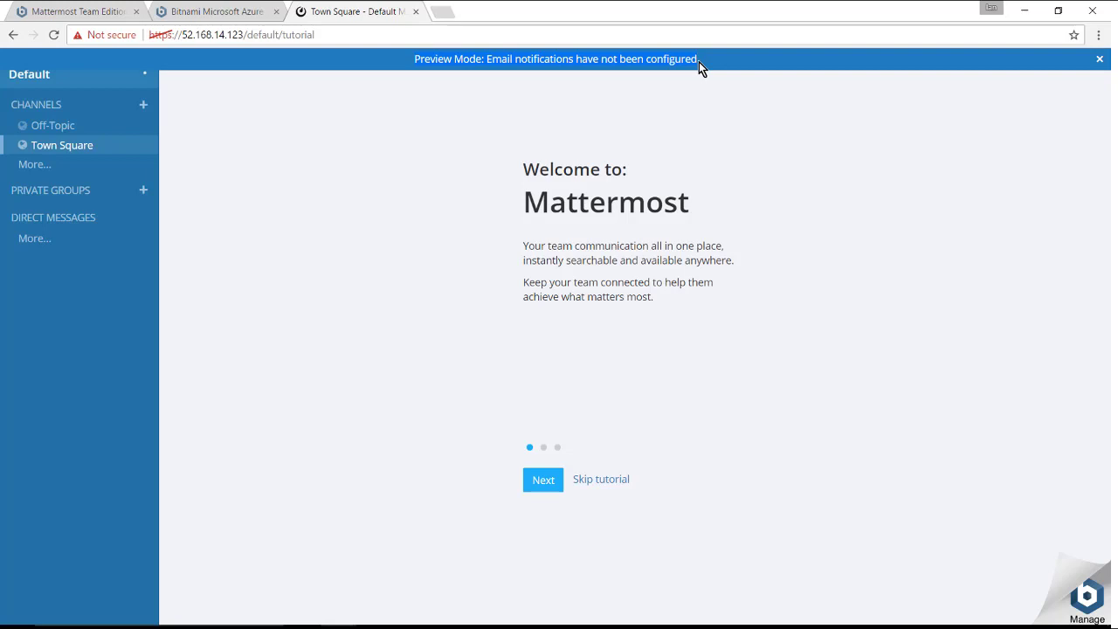
- Close the Preview Mode banner and step through all three tutorial pages into Town Square
{"action": "left_click", "coordinate": [1098, 59]}
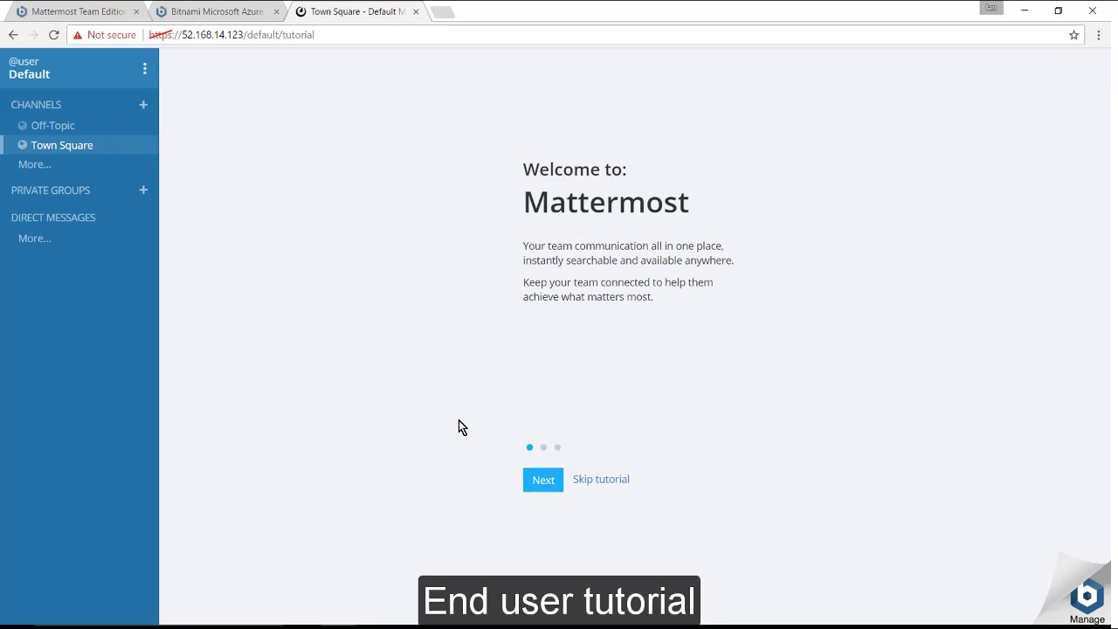
{"action": "left_click", "coordinate": [538, 480]}
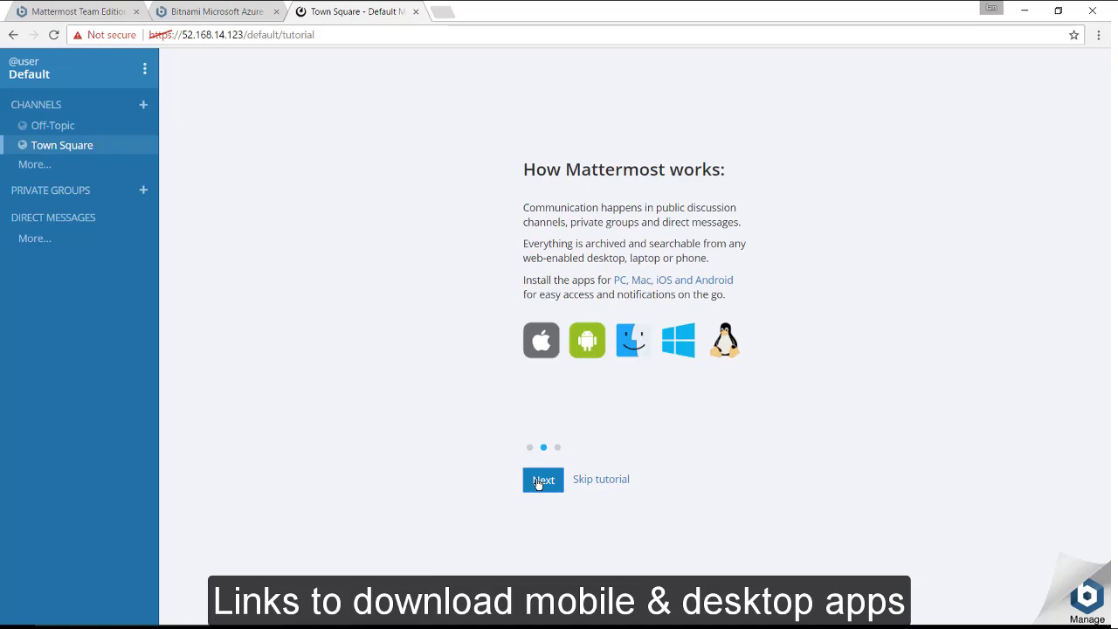
{"action": "left_click", "coordinate": [538, 484]}
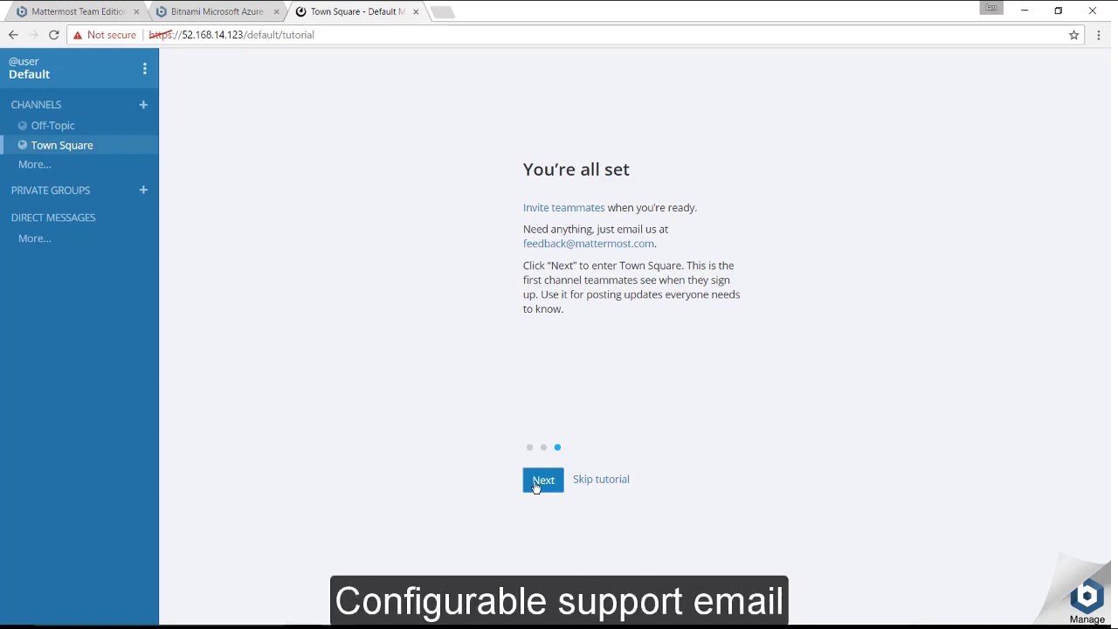
{"action": "left_click_drag", "start_coordinate": [663, 247], "coordinate": [529, 252]}
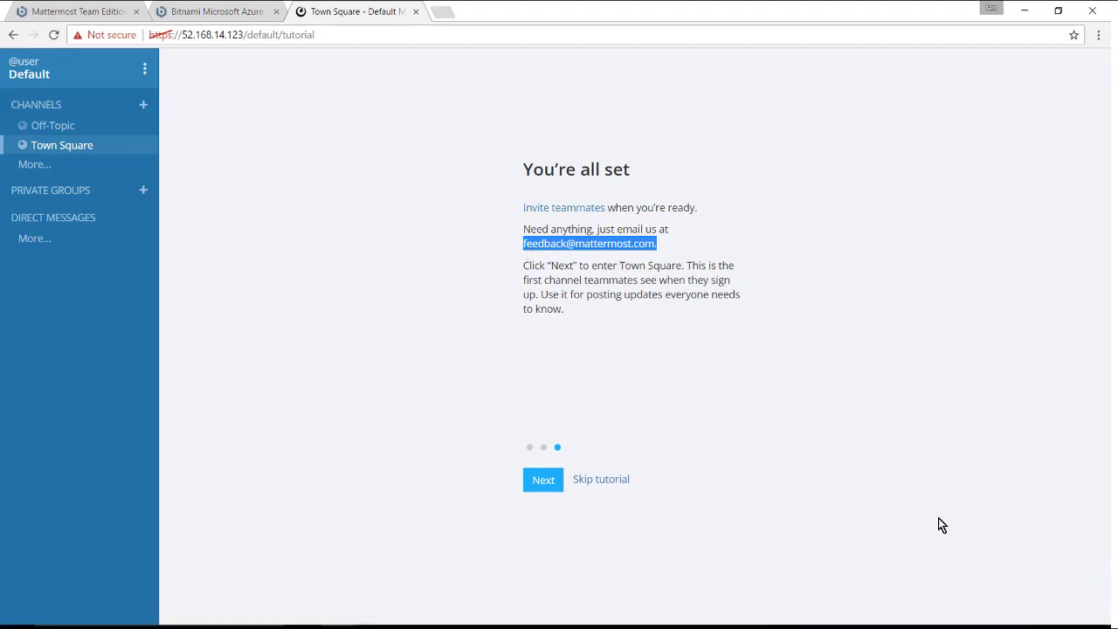
{"action": "left_click", "coordinate": [537, 489]}
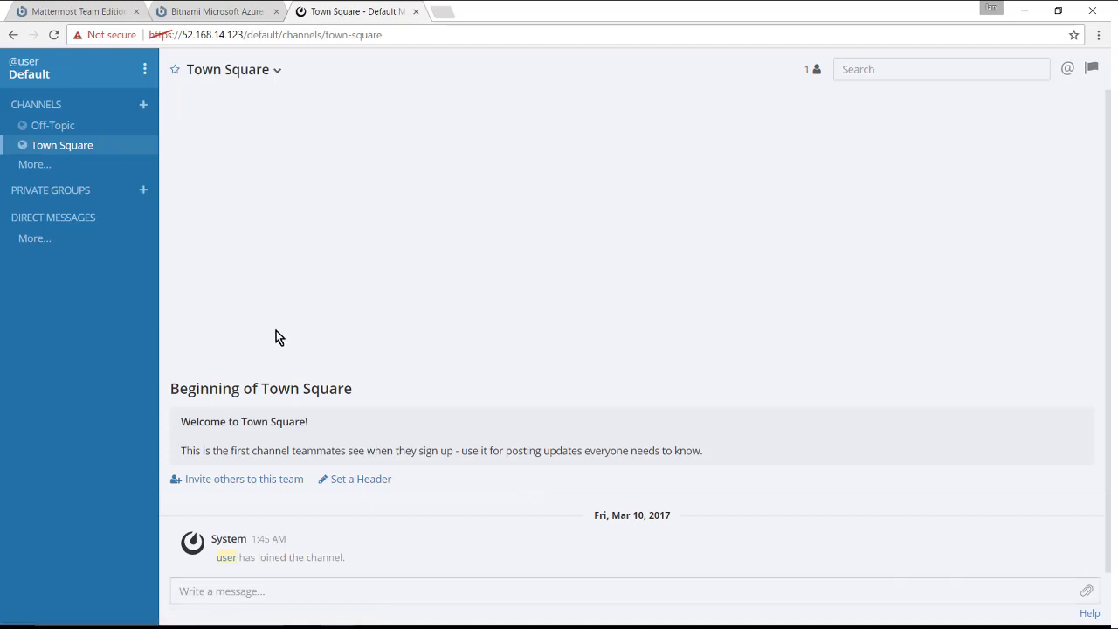
- Import the Video Game Company Slack export zip via Team Settings' Import tab
{"action": "left_click", "coordinate": [141, 69]}
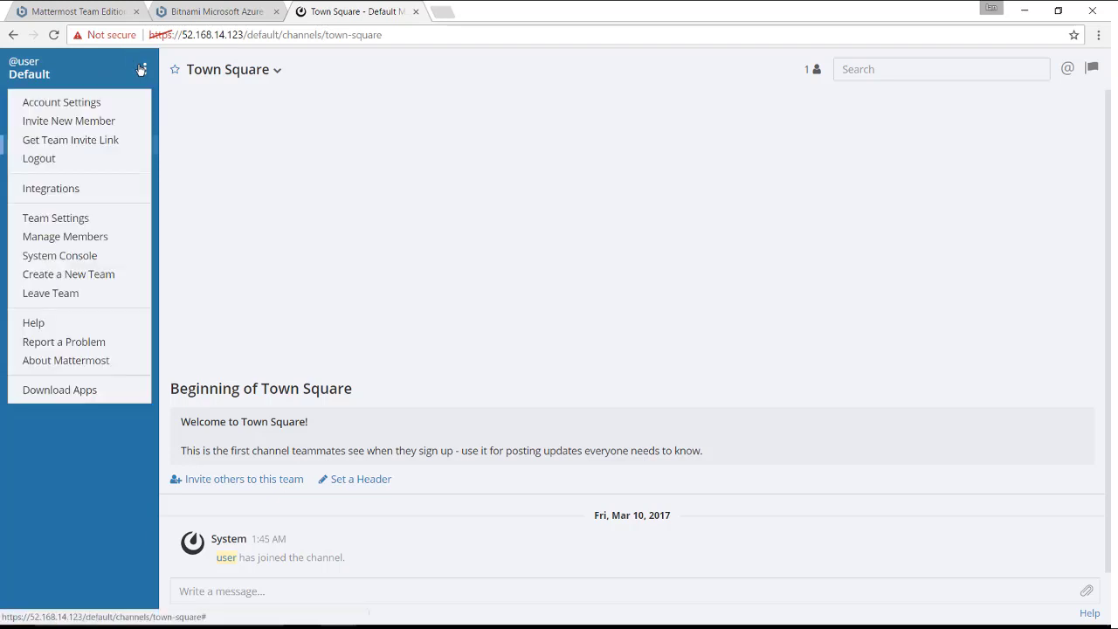
{"action": "left_click", "coordinate": [125, 228]}
{"action": "left_click", "coordinate": [294, 150]}
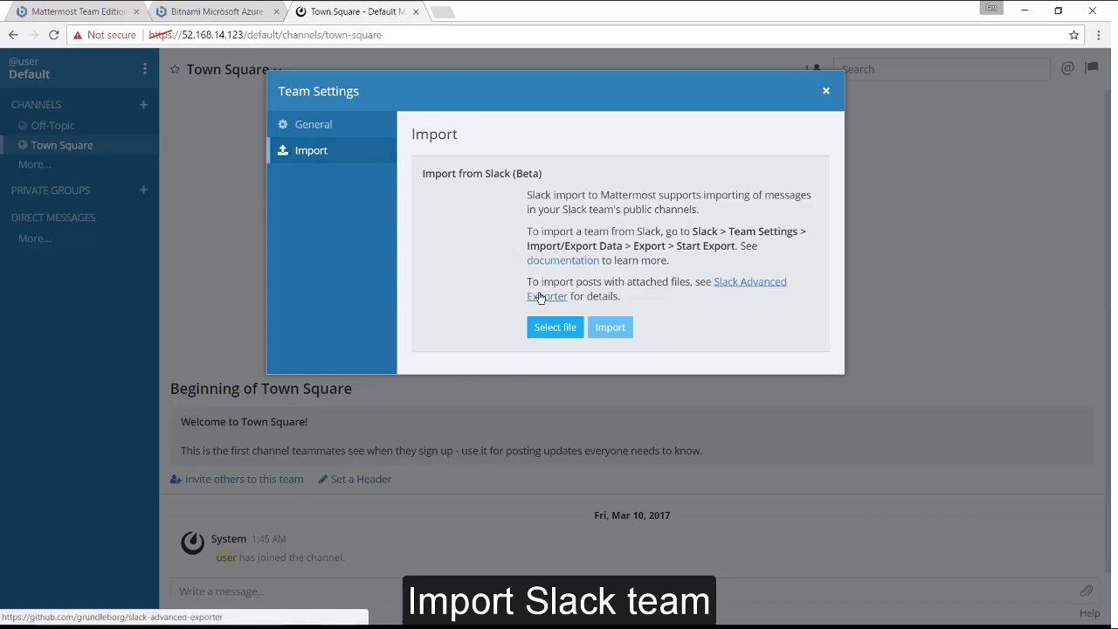
{"action": "left_click", "coordinate": [554, 327]}
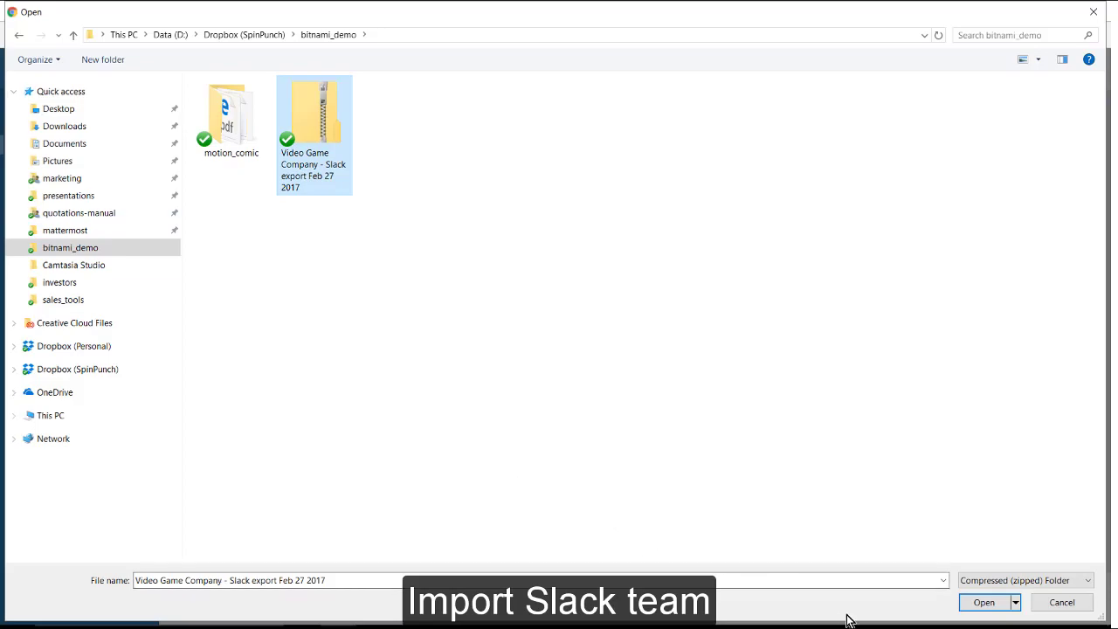
{"action": "left_click", "coordinate": [980, 602]}
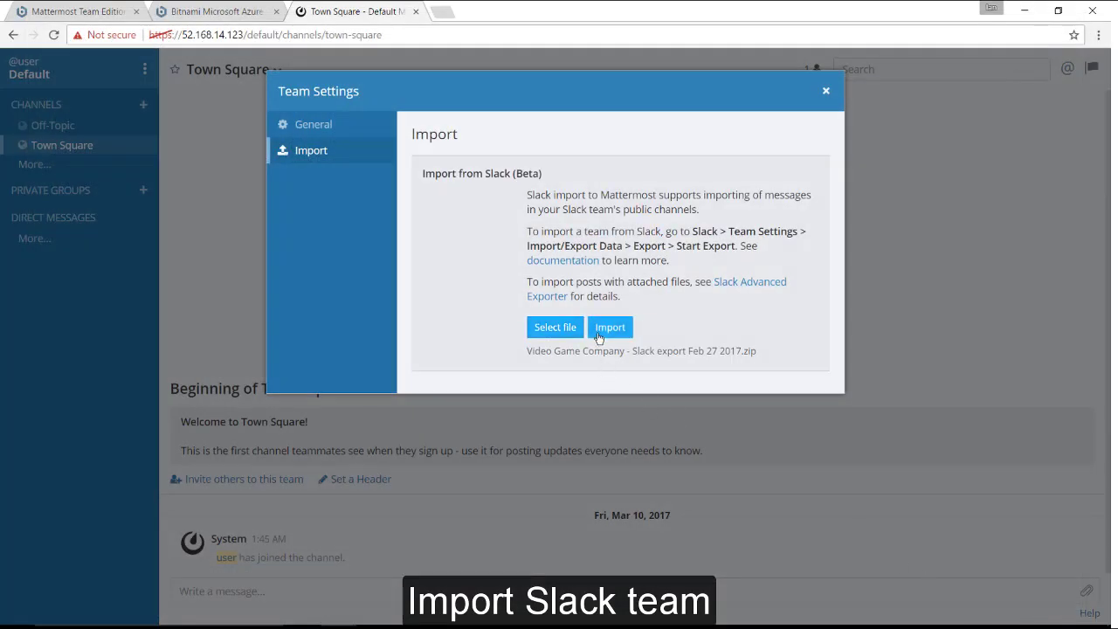
{"action": "left_click", "coordinate": [599, 328]}
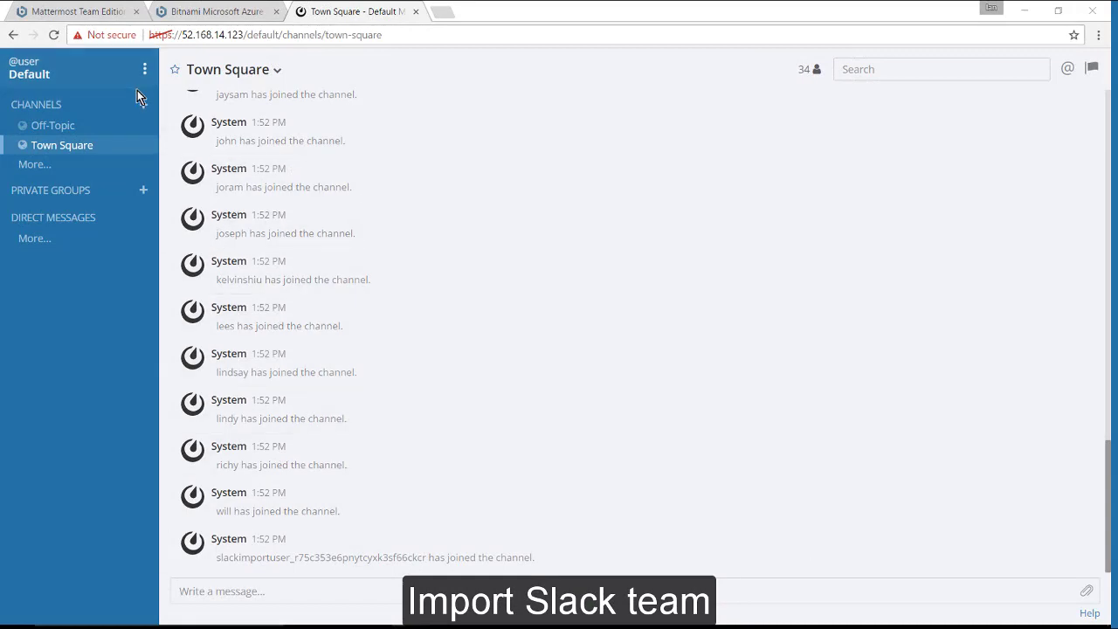
- In Account Settings > General, replace the full name with the user's name
{"action": "left_click", "coordinate": [137, 90]}
{"action": "left_click", "coordinate": [137, 103]}
{"action": "left_click", "coordinate": [625, 183]}
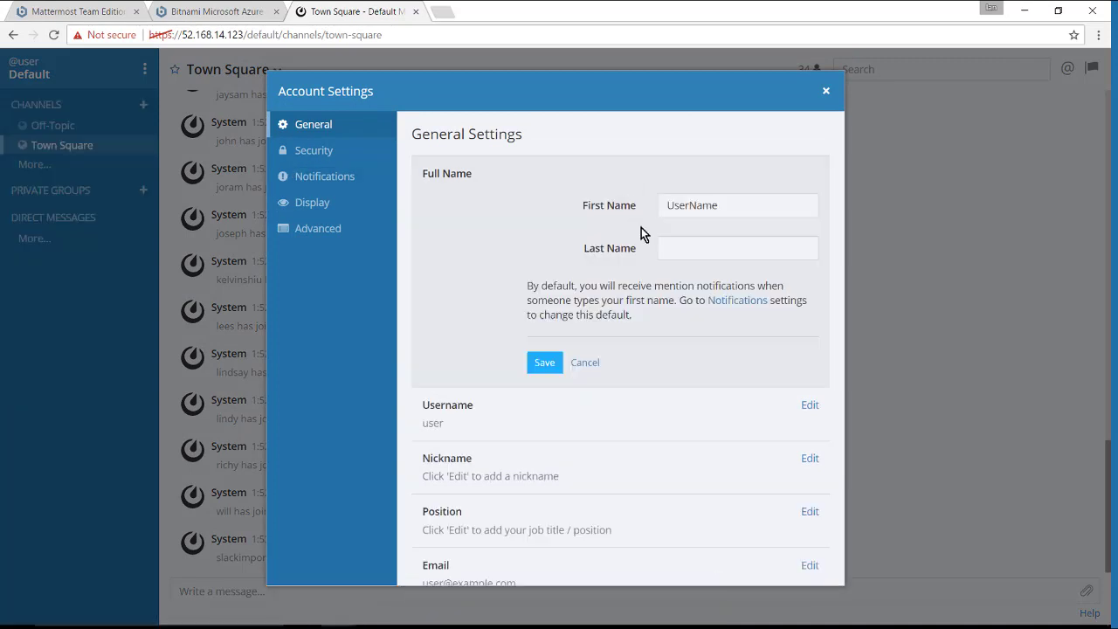
{"action": "double_click", "coordinate": [716, 206]}
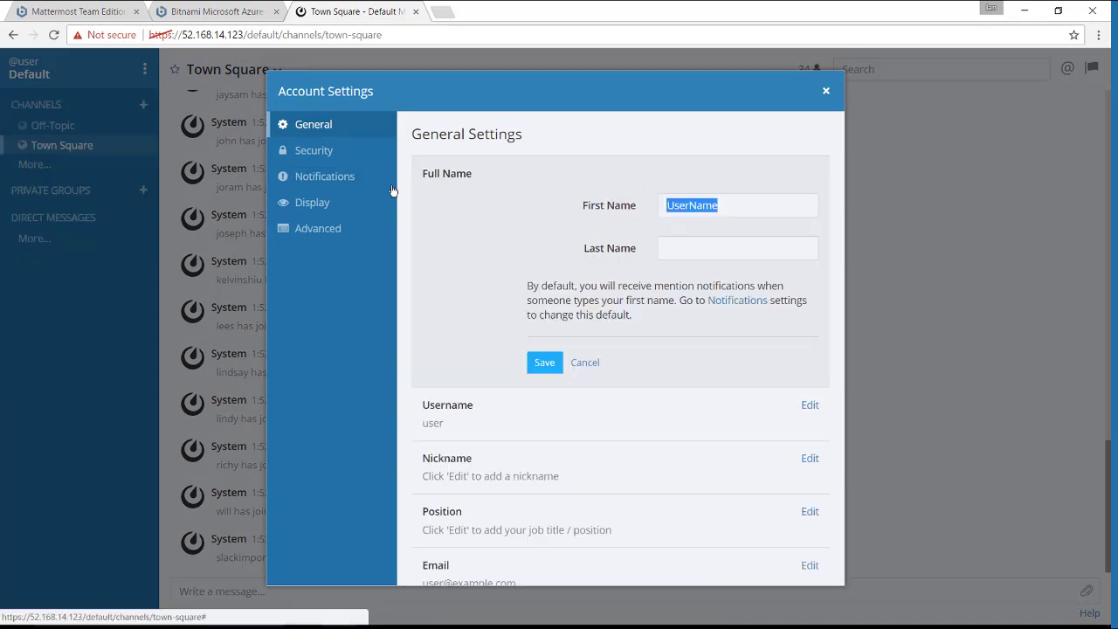
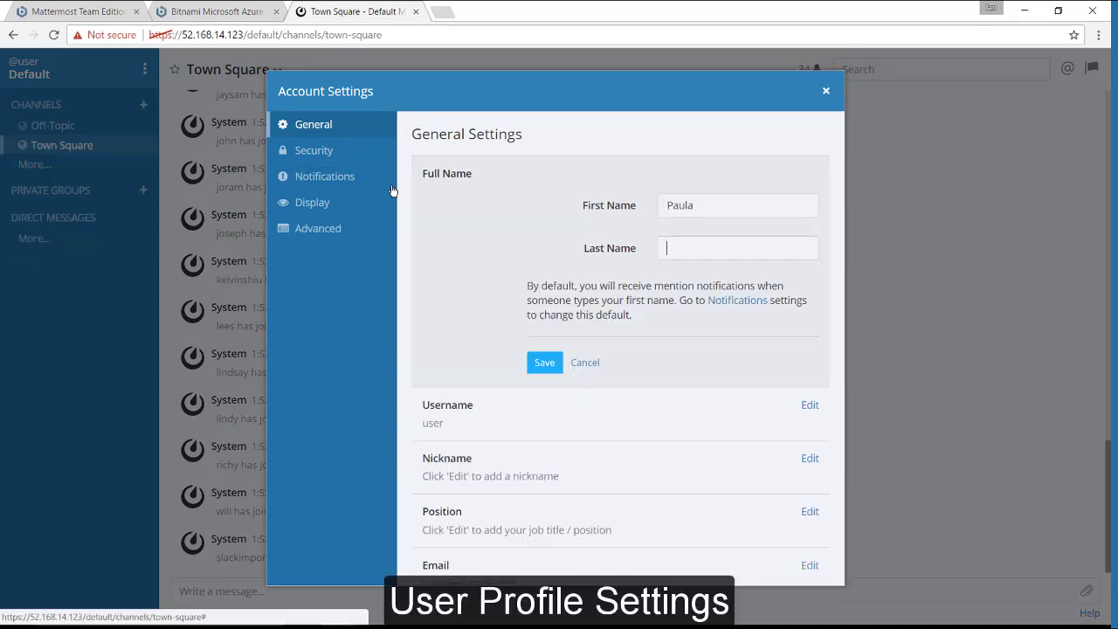
- Replace the current username with a new one and save it
{"action": "left_click", "coordinate": [679, 411]}
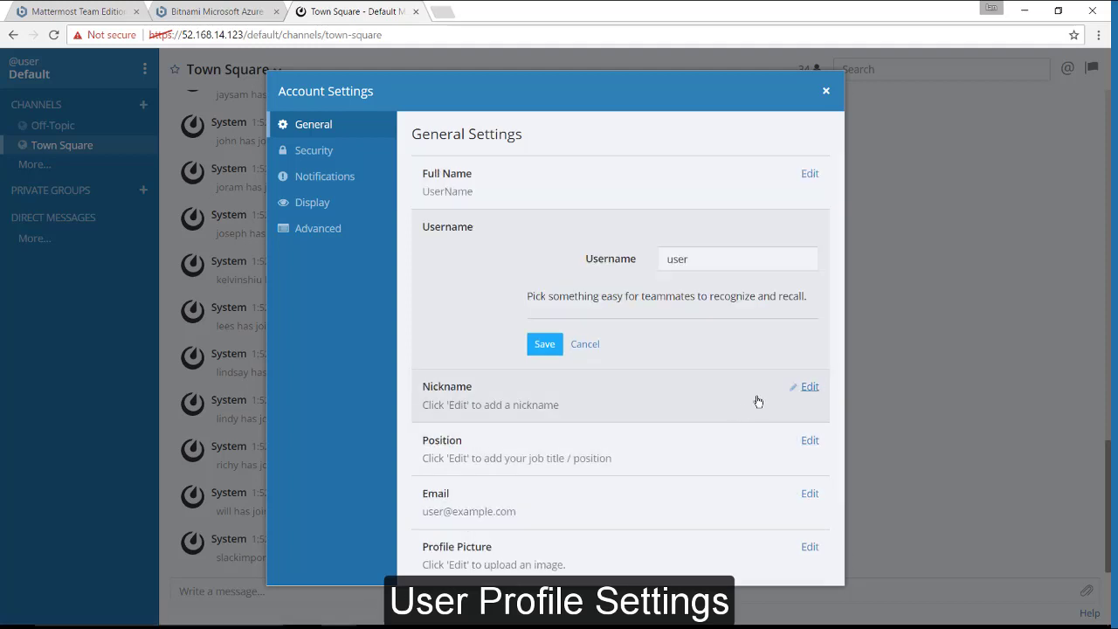
{"action": "left_click_drag", "start_coordinate": [719, 254], "coordinate": [433, 233]}
{"action": "type", "text": "paula"}
{"action": "key", "text": "Return"}
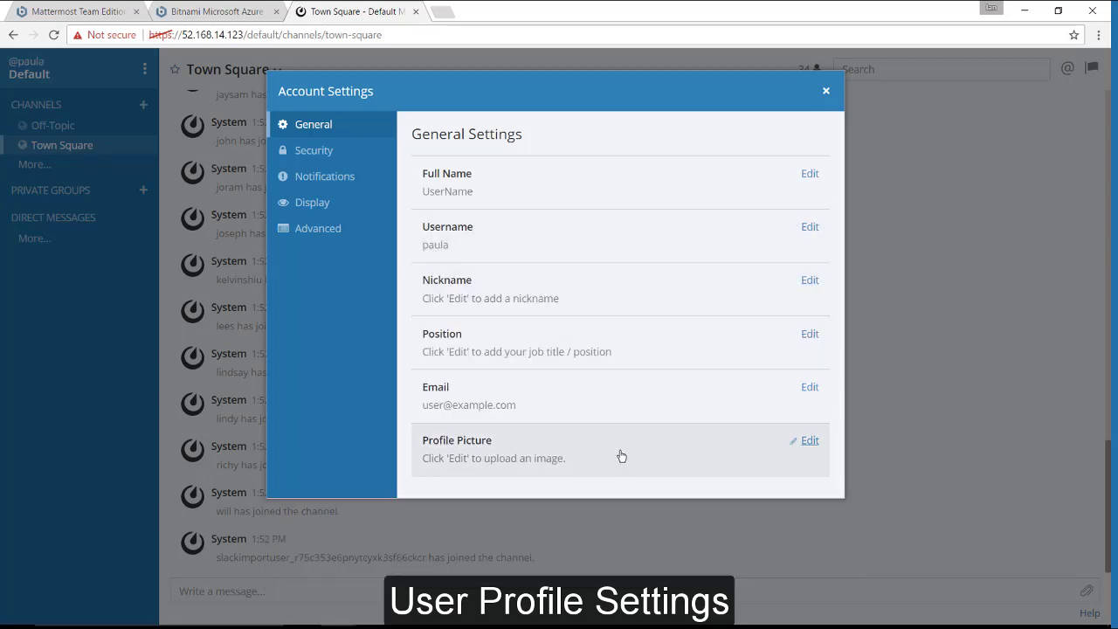
- Upload the chosen image file as the profile picture and save it
{"action": "left_click", "coordinate": [624, 455]}
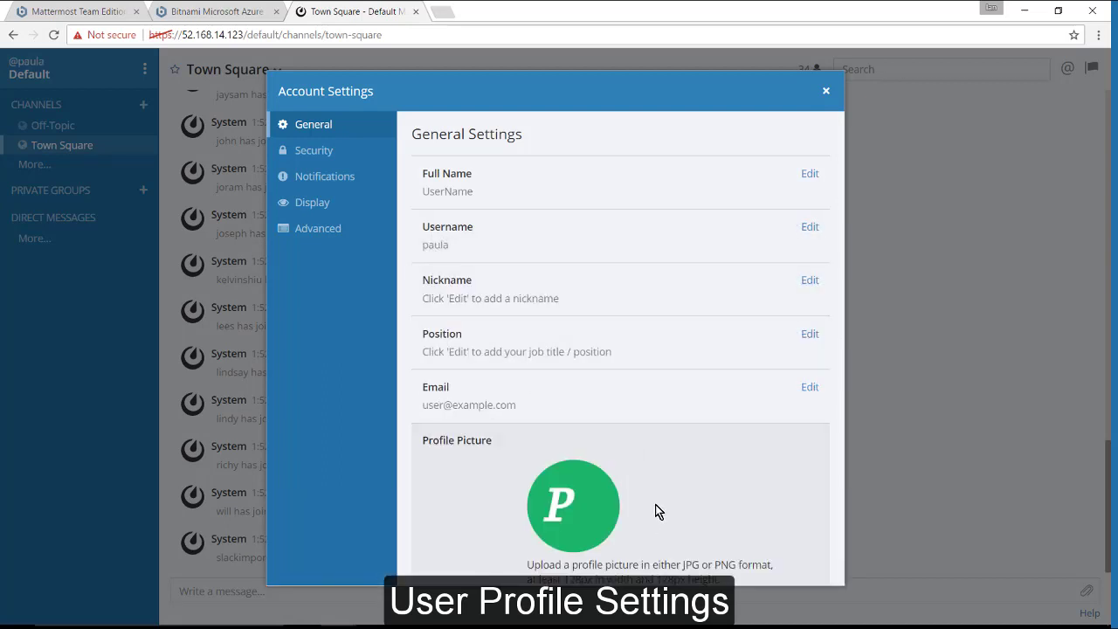
{"action": "scroll", "coordinate": [651, 506], "scroll_direction": "down", "scroll_amount": 1}
{"action": "left_click", "coordinate": [539, 542]}
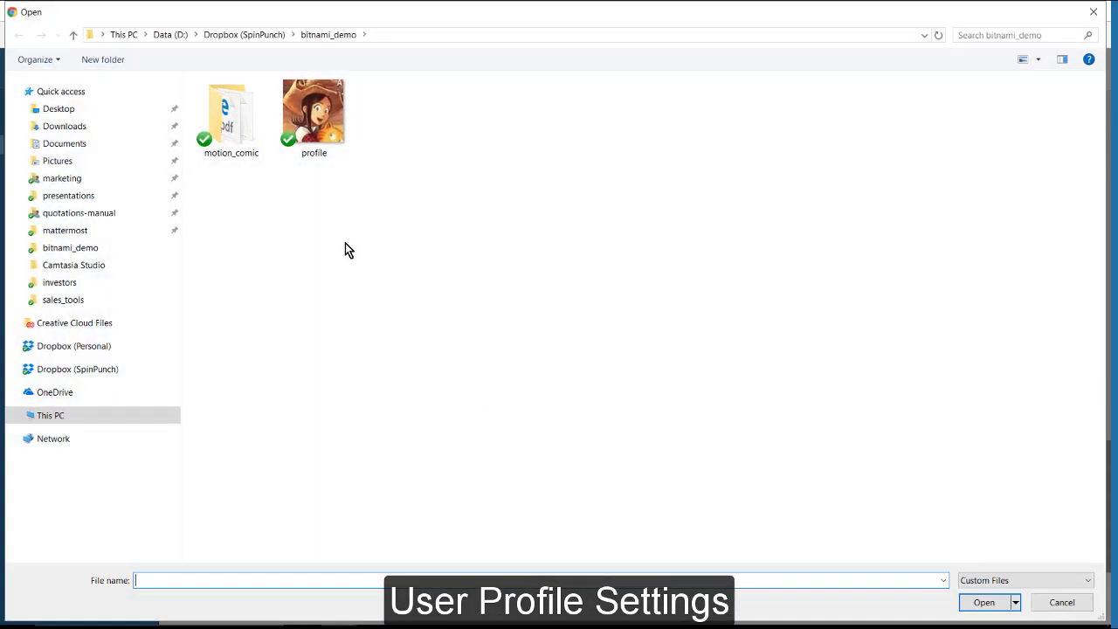
{"action": "left_click", "coordinate": [313, 114]}
{"action": "left_click", "coordinate": [966, 601]}
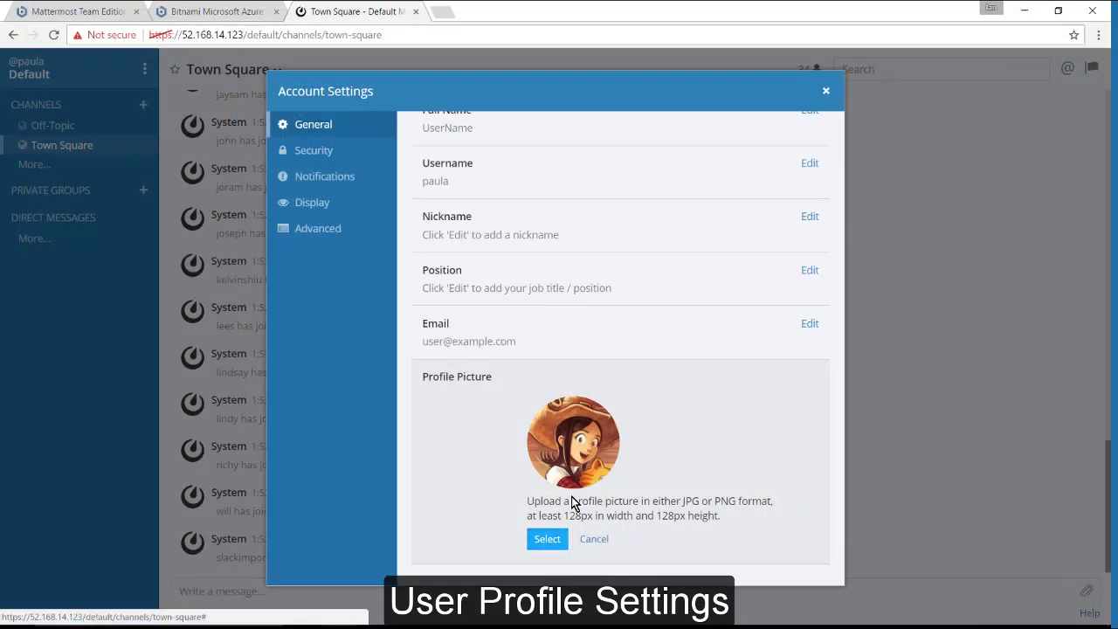
{"action": "left_click", "coordinate": [587, 538]}
- Set the position to Executive Producer and close Account Settings
{"action": "left_click", "coordinate": [559, 362]}
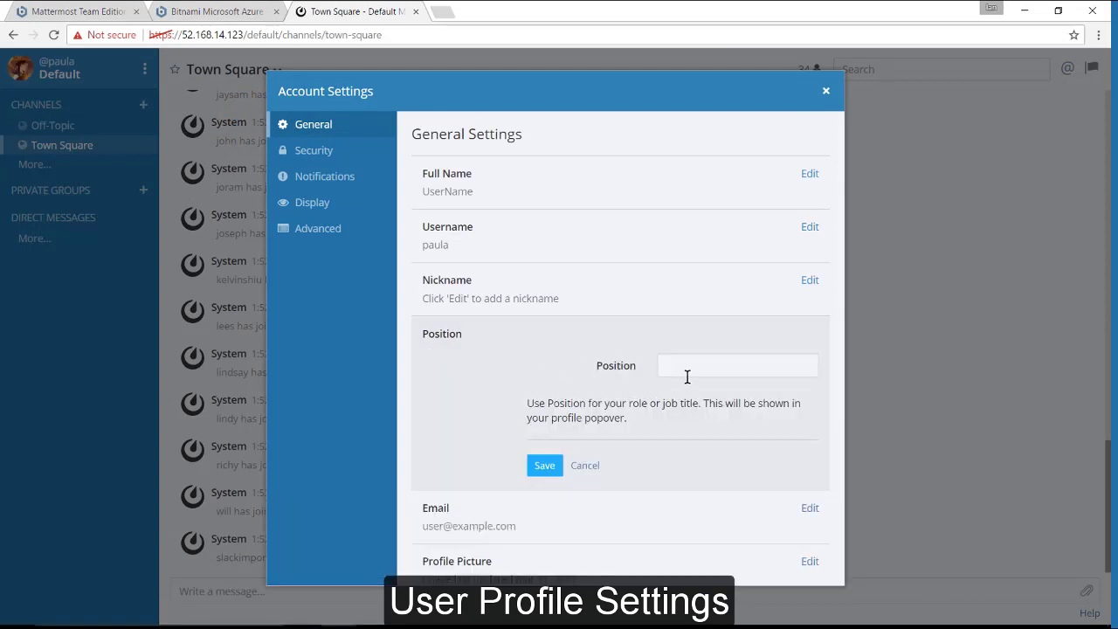
{"action": "type", "text": "Executive Producer"}
{"action": "key", "text": "Return"}
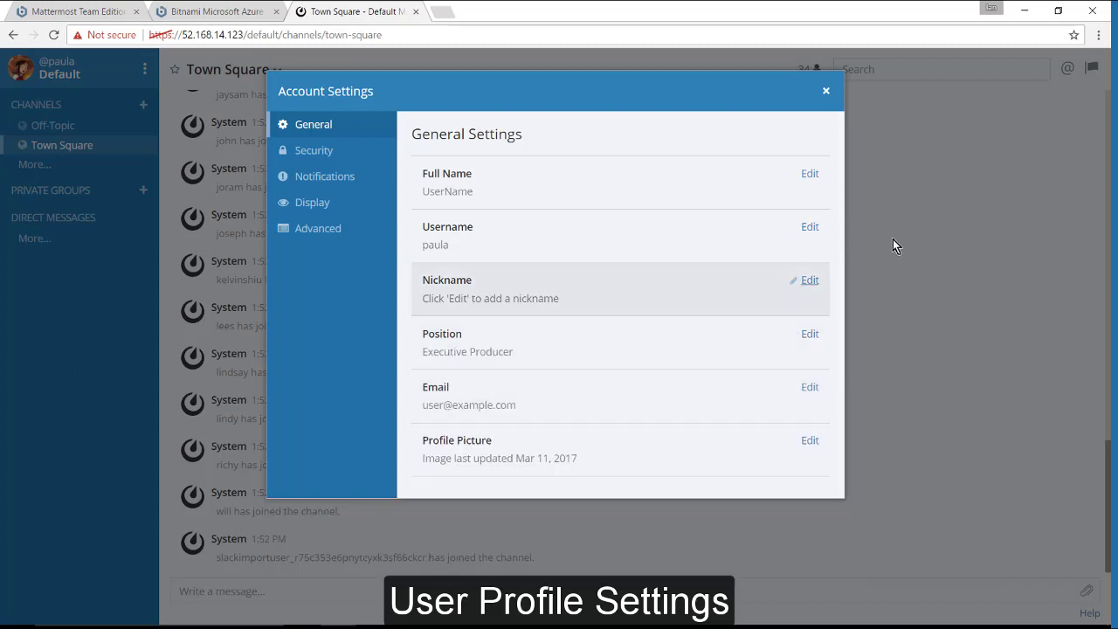
{"action": "left_click", "coordinate": [825, 91]}
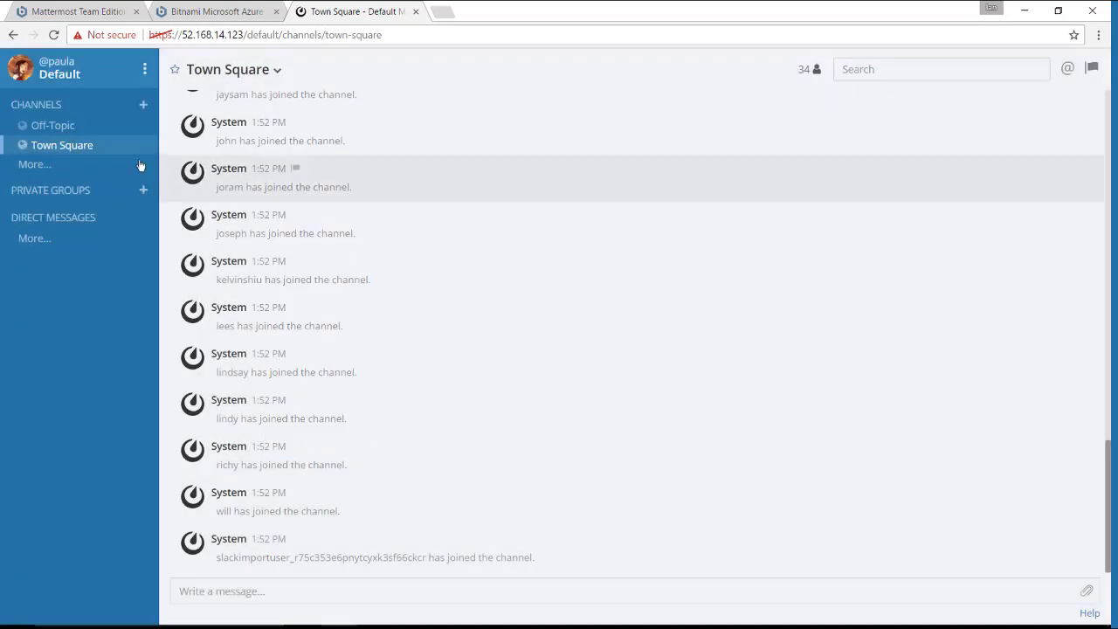
- Join the asset-room channel from More... and post 'Hello everyone'
{"action": "left_click", "coordinate": [74, 164]}
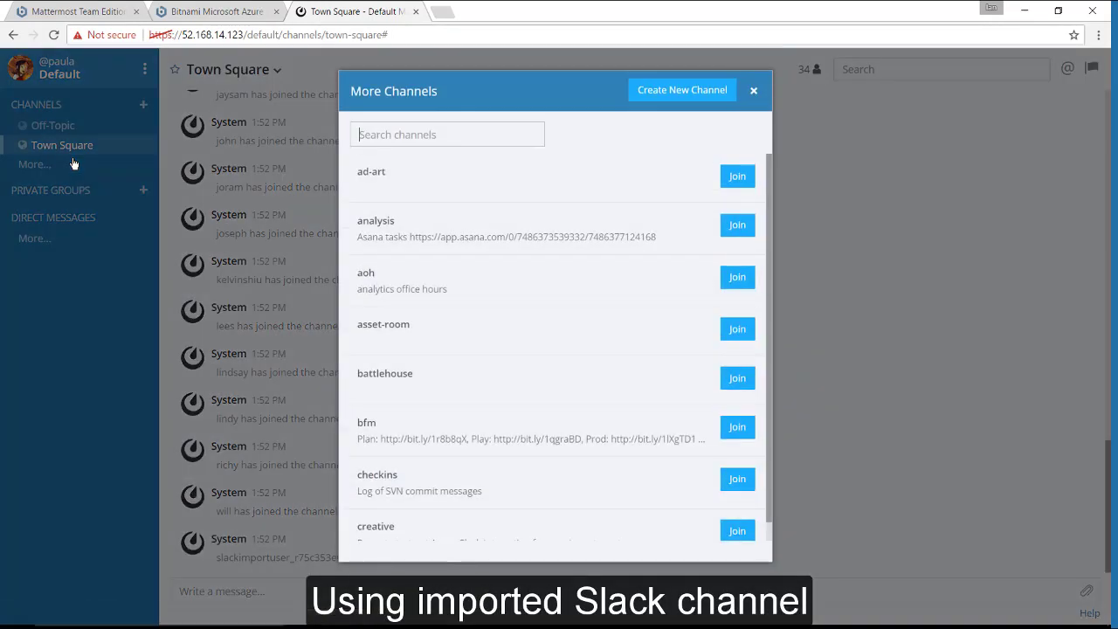
{"action": "left_click", "coordinate": [737, 330]}
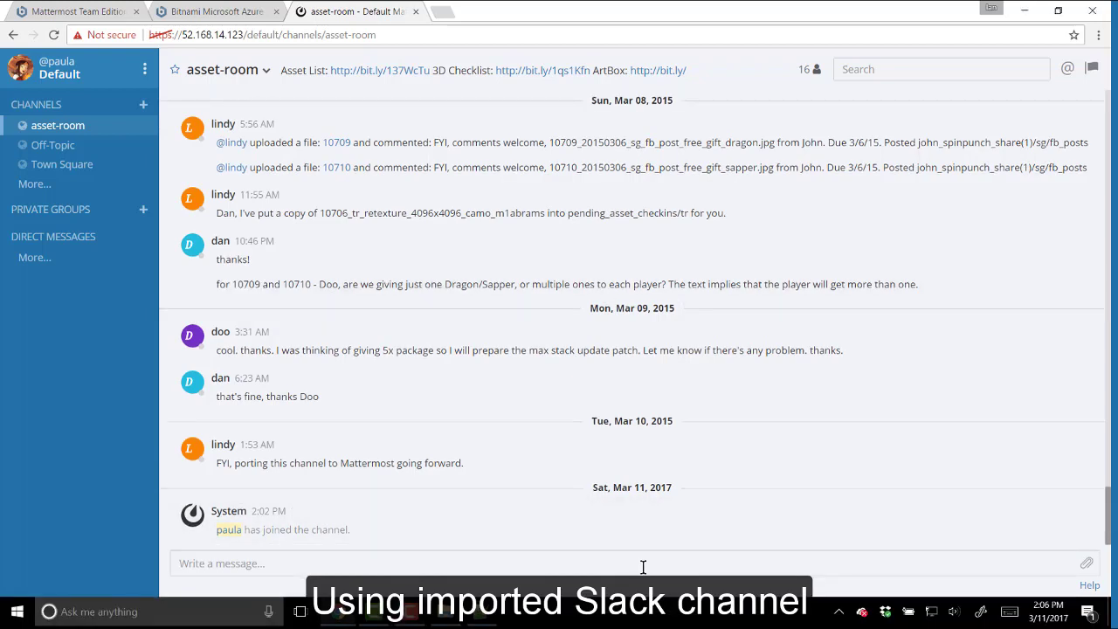
{"action": "type", "text": "Hellow e"}
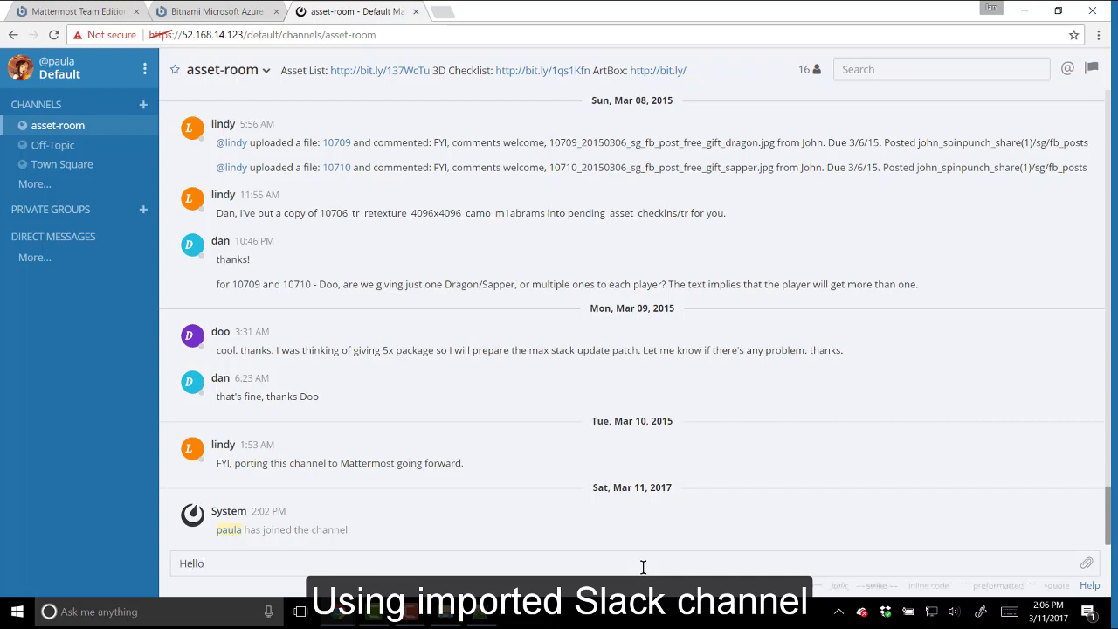
{"action": "key", "text": "BackSpace"}
{"action": "key", "text": "BackSpace"}
{"action": "key", "text": "BackSpace"}
{"action": "type", "text": "everyone"}
{"action": "key", "text": "Return"}
- Post 'We've just moved from Slack to Mattermost' and 'Let's continue our conversations here'
{"action": "type", "text": "We've j"}
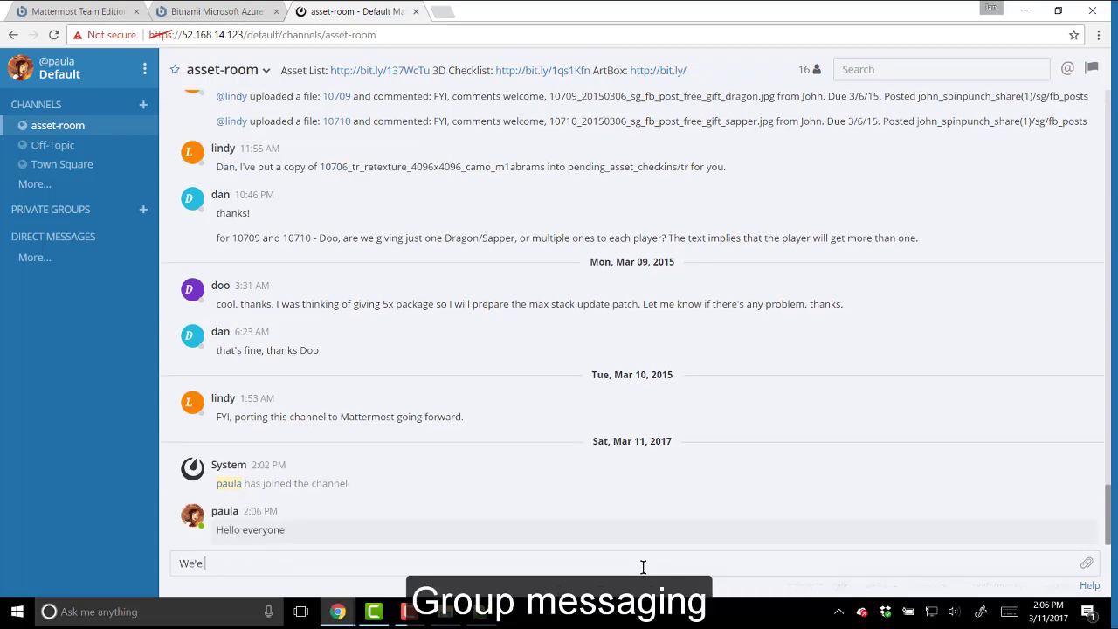
{"action": "type", "text": "ust moved f"}
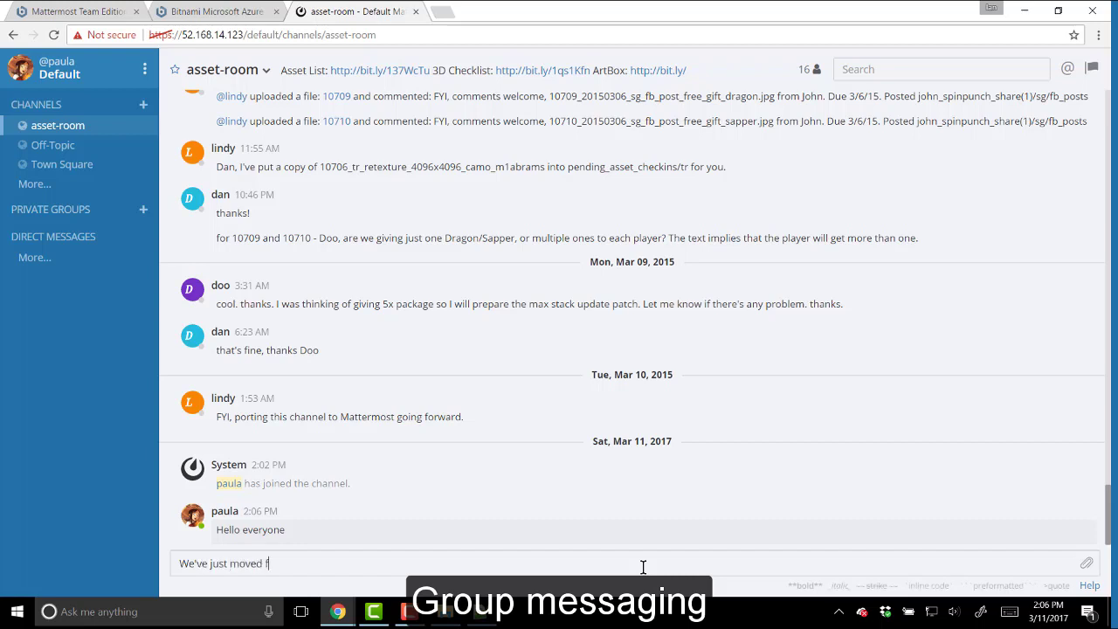
{"action": "type", "text": "rom Slack to Mattermost"}
{"action": "key", "text": "Return"}
{"action": "type", "text": "Let's continue our conversations here"}
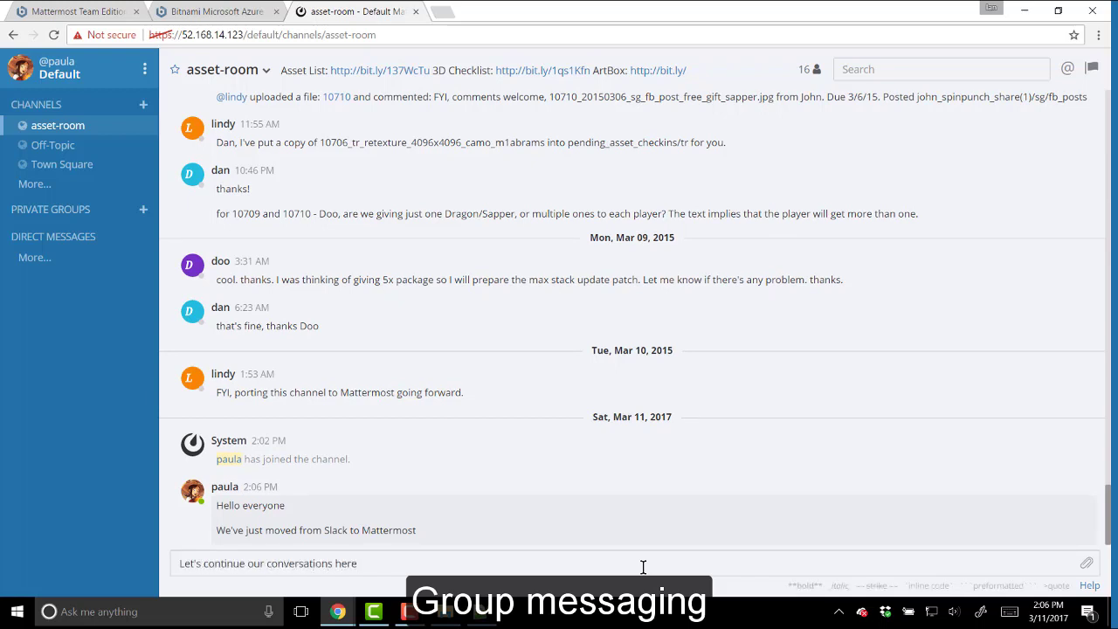
{"action": "key", "text": "Return"}
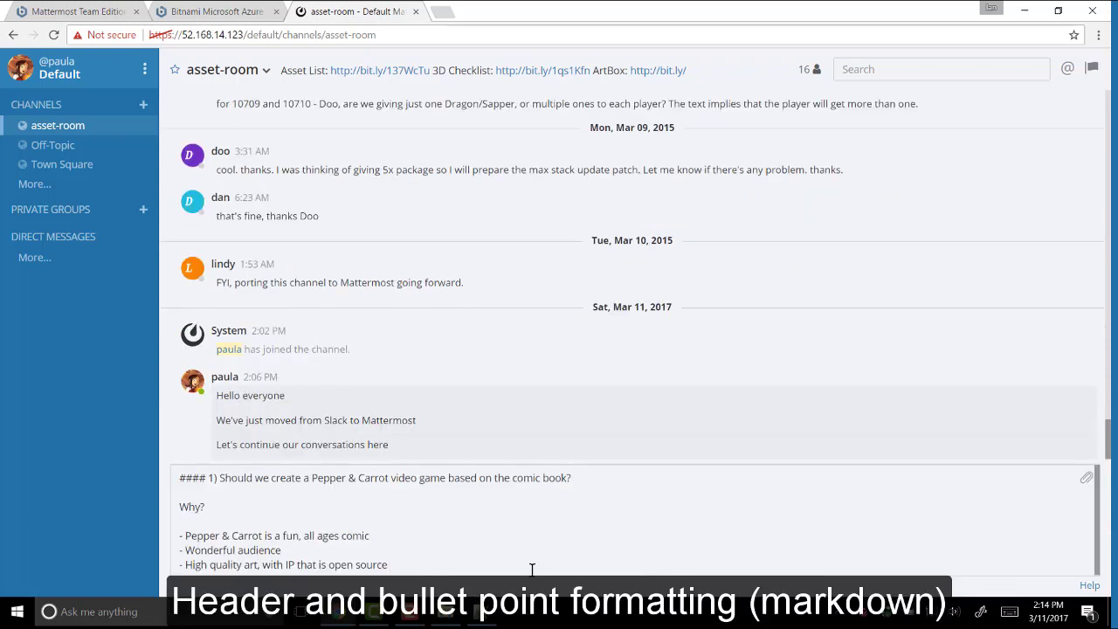
- Post the markdown Pepper & Carrot video game question with a #### heading and three bullets
{"action": "key", "text": "Return"}
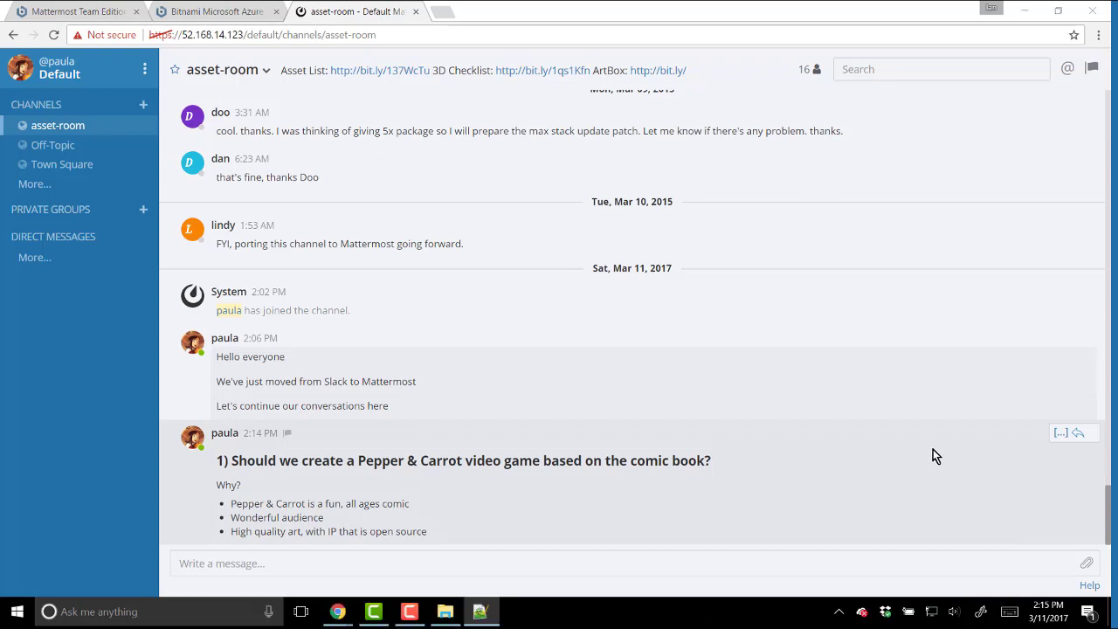
- Reply to the Pepper & Carrot post with a pasted image link that previews the comic inline
{"action": "left_click", "coordinate": [1079, 434]}
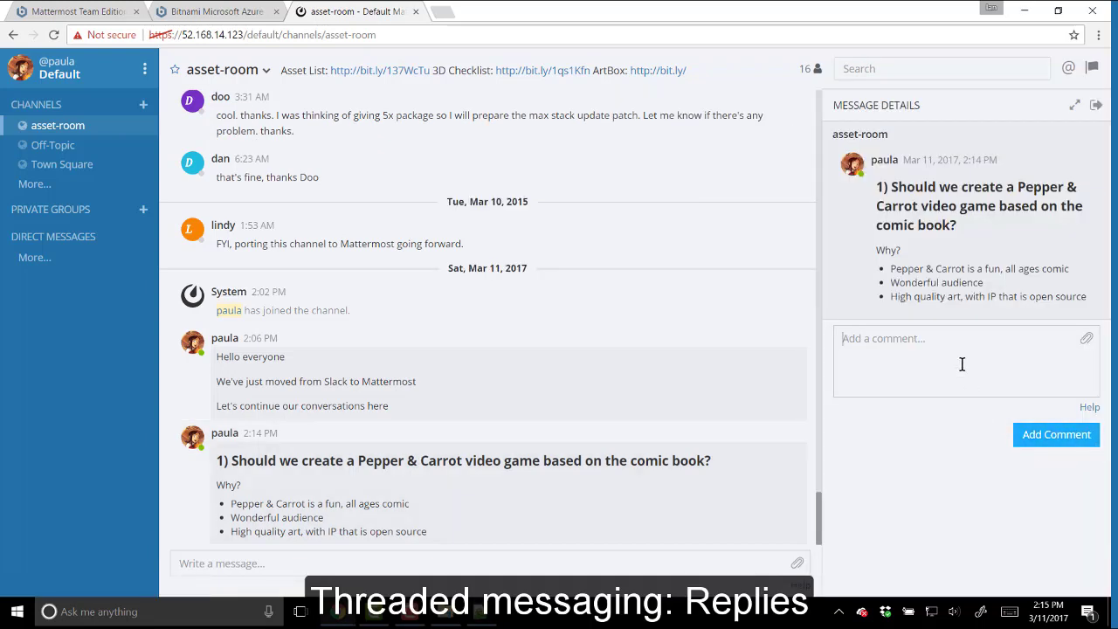
{"action": "type", "text": "http://www.peppercarrot.com/0_sources/ep04_Stroke-of-genius/low-res/Pepper-and-Carrot_by-David-Revoy_E04.jpg"}
{"action": "key", "text": "Return"}
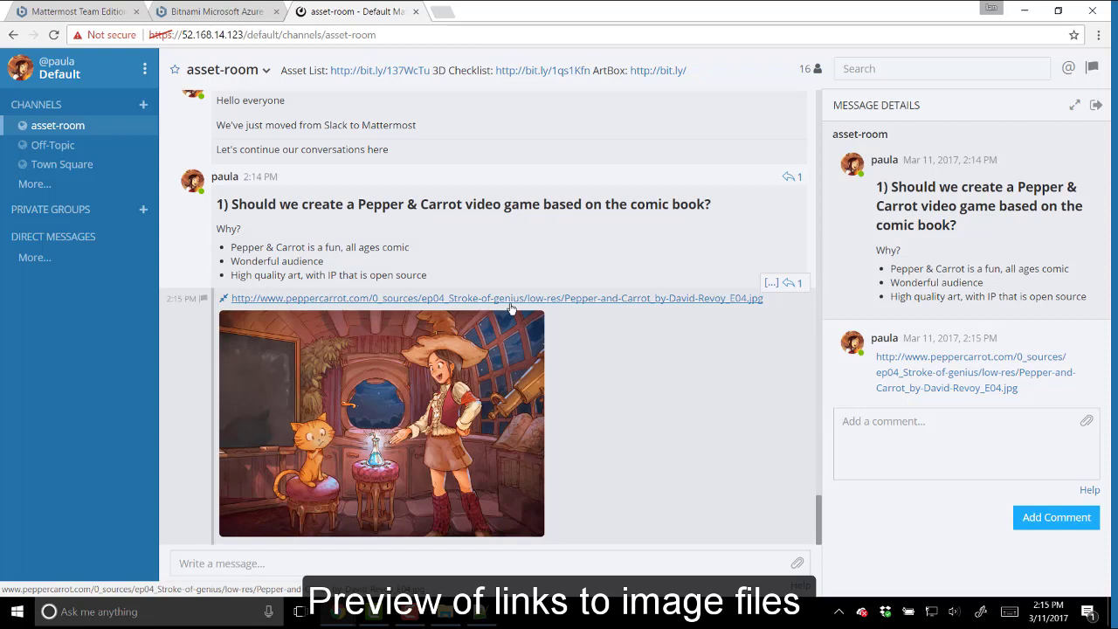
- Post the drafted '2) Upgrading imported Slack channels to Mattermost channels' markdown message in asset-room
{"action": "left_click", "coordinate": [377, 563]}
{"action": "type", "text": "#### 2) Upgrading imported Slack channels to Mattermost channels  We just moved from Slack to Mattermost, I think we should upgrade our channels a bit--use normal names, and clean up messy headers."}
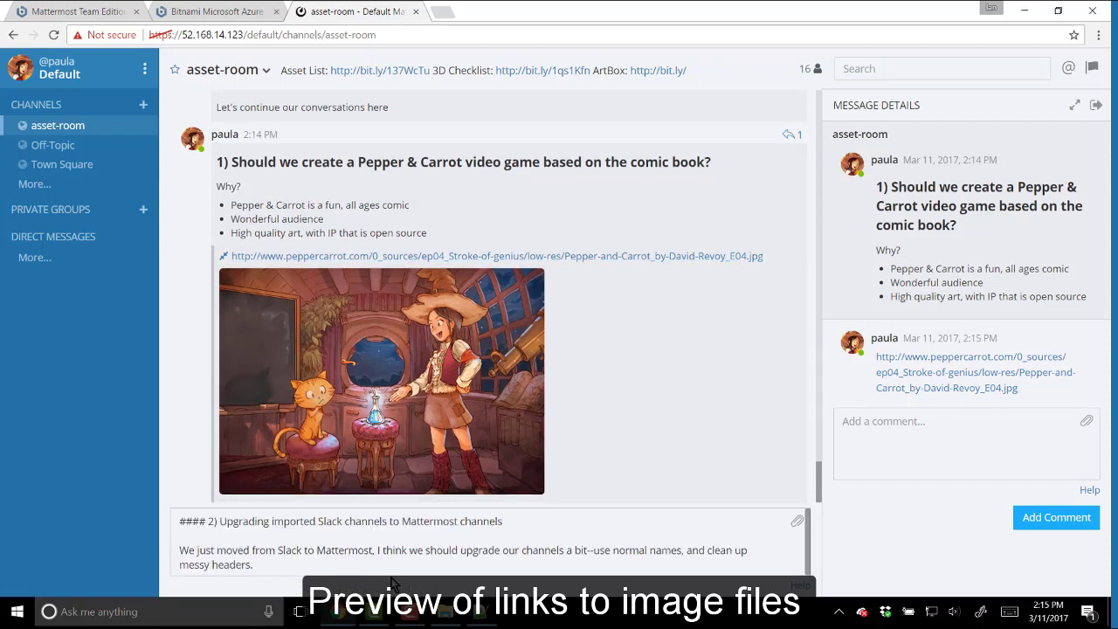
{"action": "key", "text": "Return"}
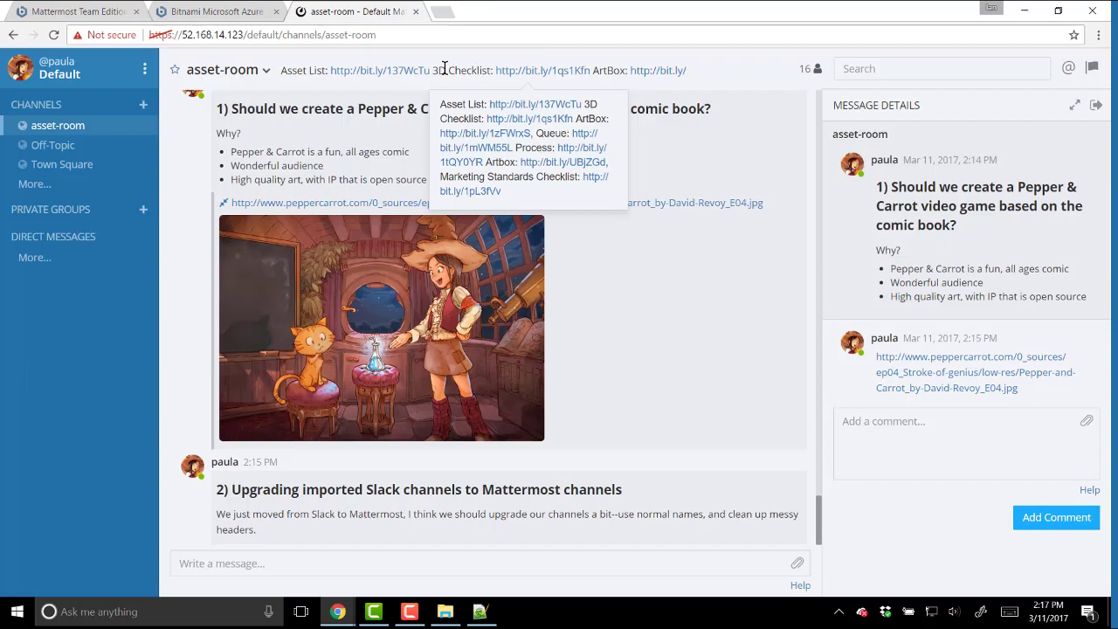
- Capture the channel header area with Lightshot and paste it into a reply on the channel-upgrade post
{"action": "key", "text": "Print"}
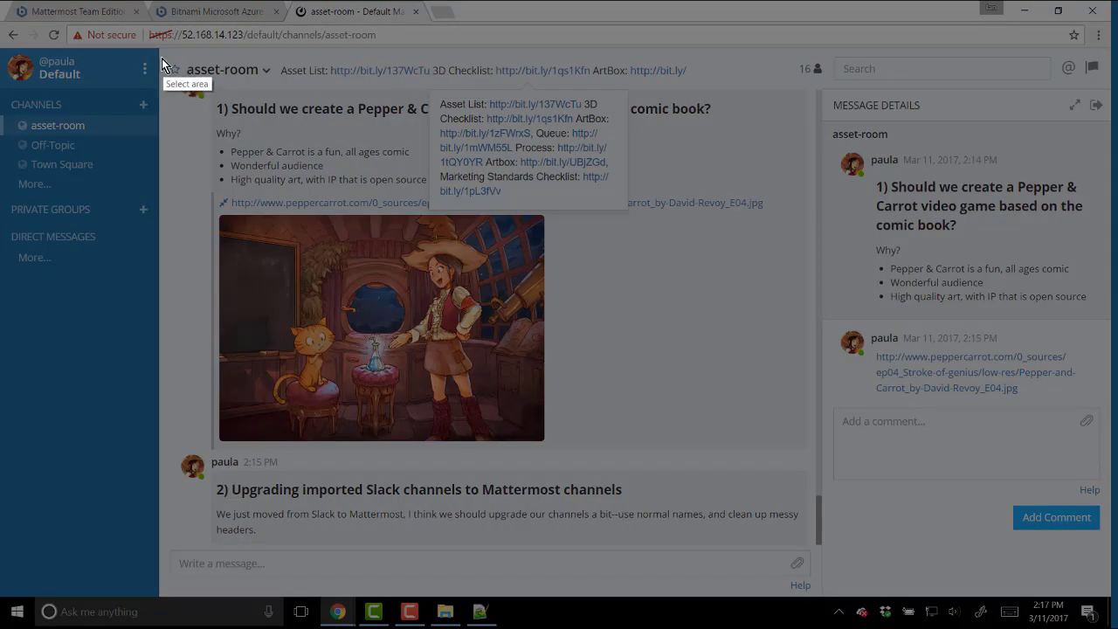
{"action": "left_click_drag", "start_coordinate": [162, 56], "coordinate": [712, 231]}
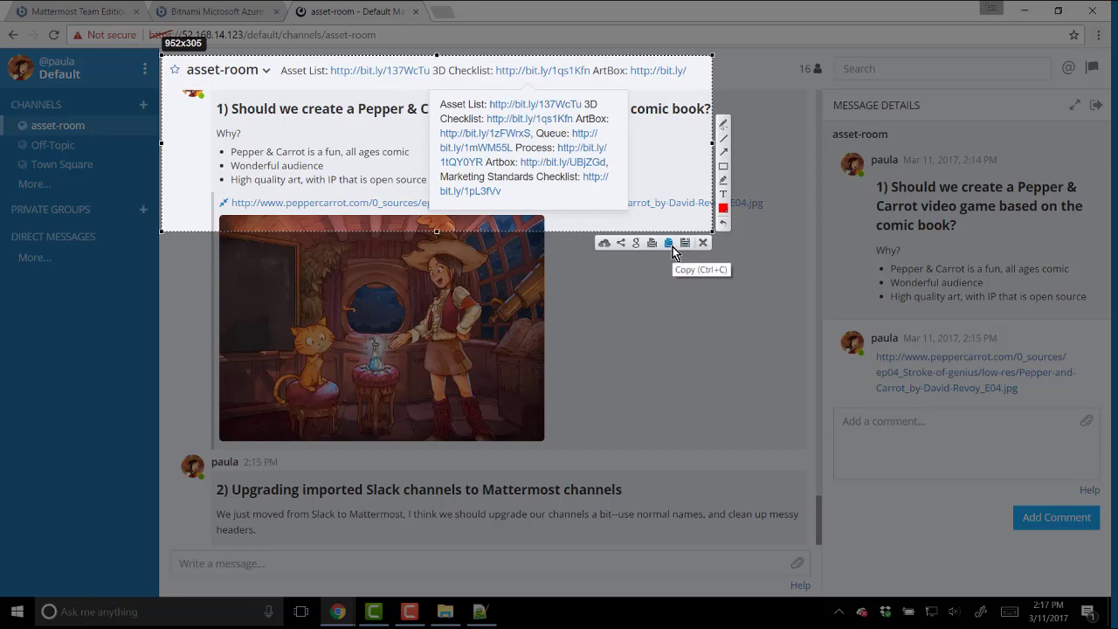
{"action": "left_click", "coordinate": [669, 244]}
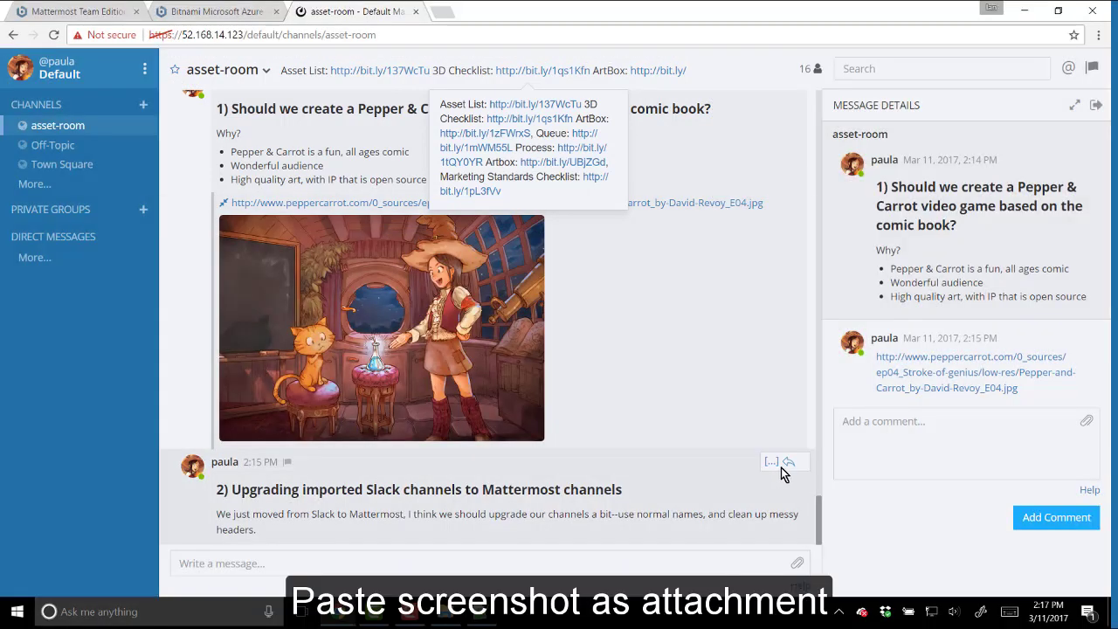
{"action": "left_click", "coordinate": [788, 463]}
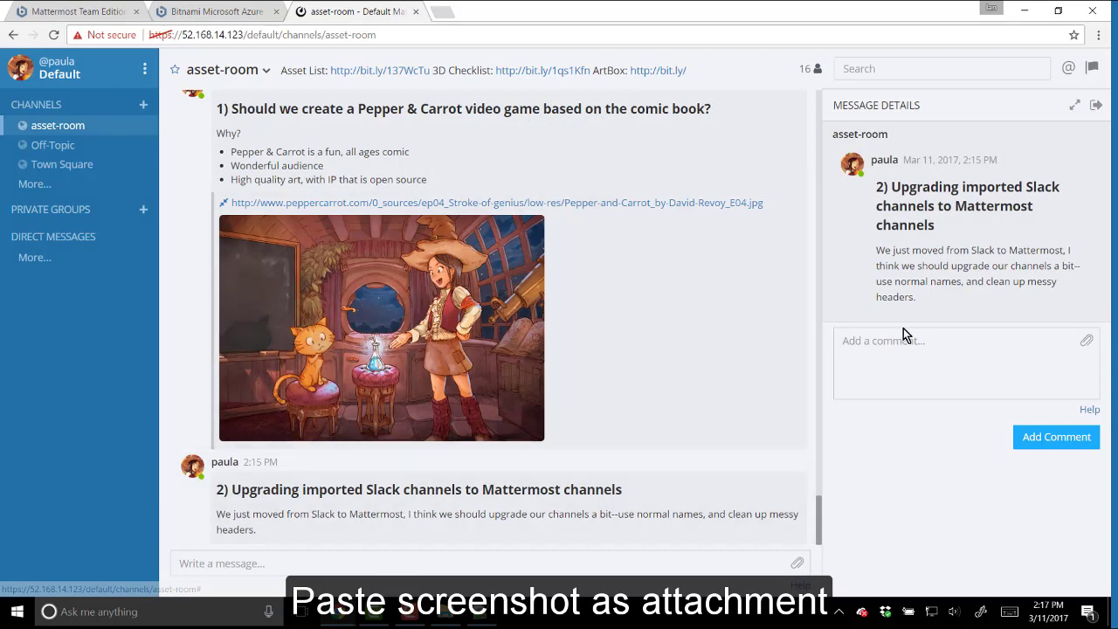
{"action": "key", "text": "ctrl+v"}
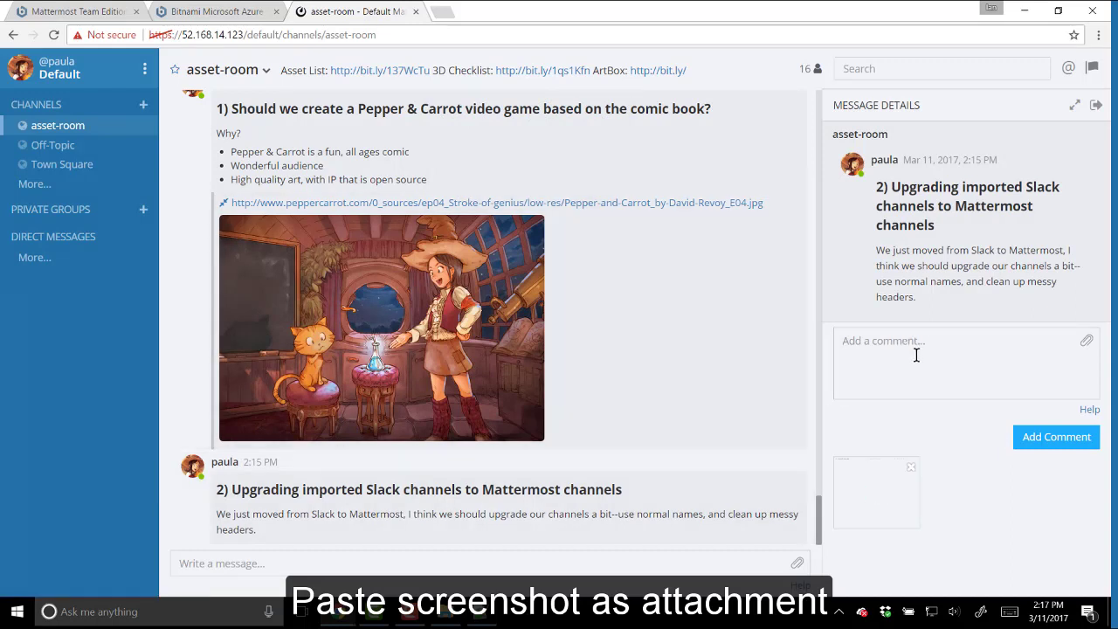
- Rename the channel's display name from asset-room to 'Asset Room', keeping the asset-room handle
{"action": "left_click", "coordinate": [260, 71]}
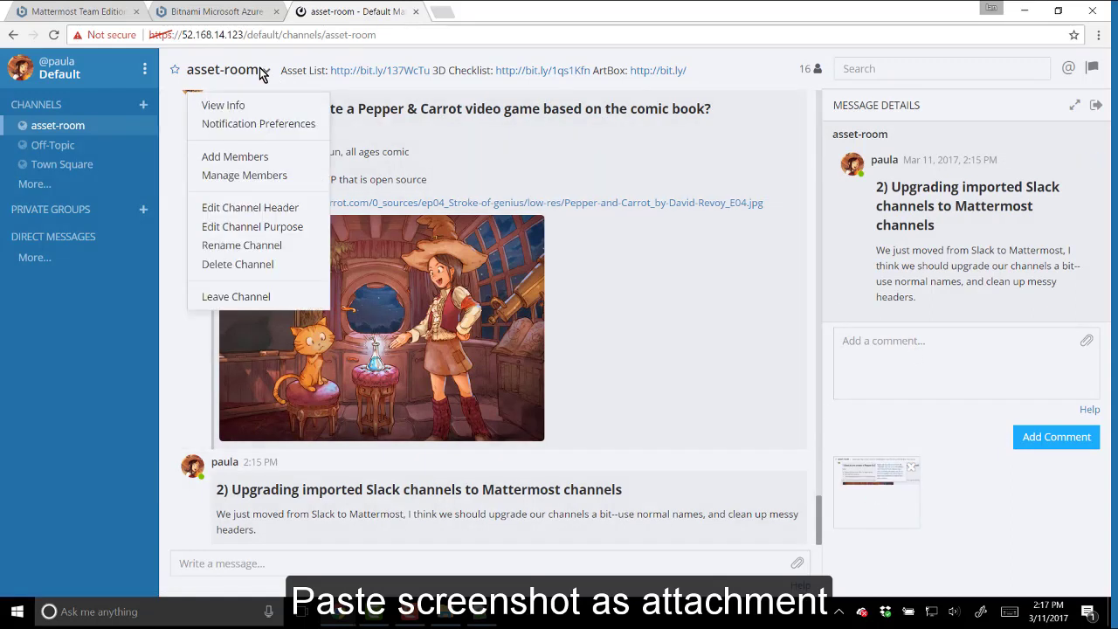
{"action": "left_click", "coordinate": [262, 252]}
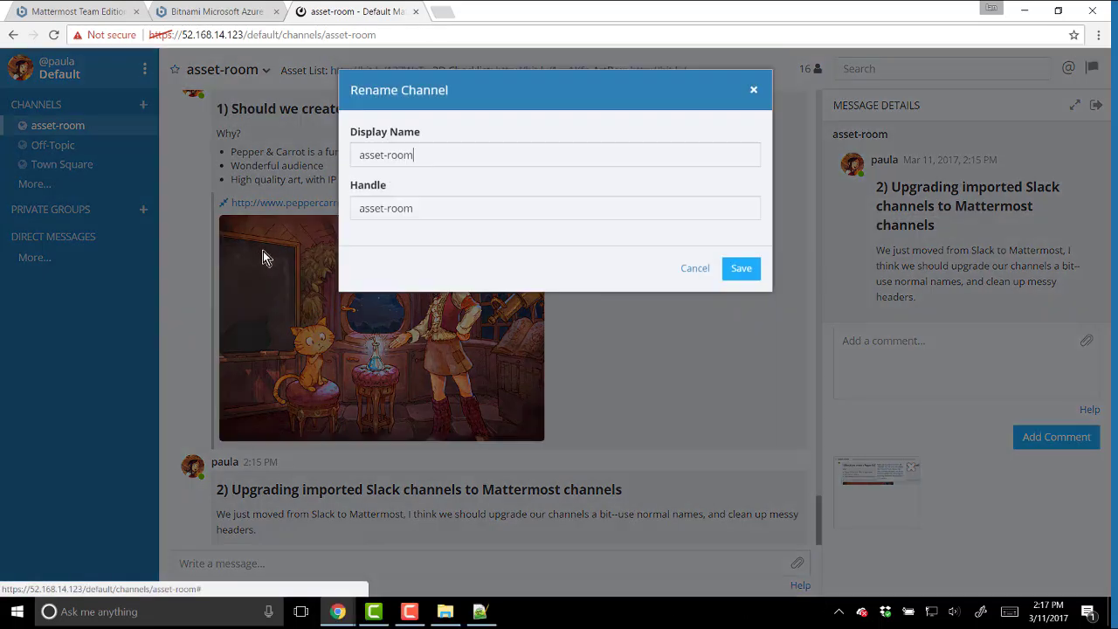
{"action": "left_click_drag", "start_coordinate": [429, 155], "coordinate": [358, 156]}
{"action": "type", "text": "A"}
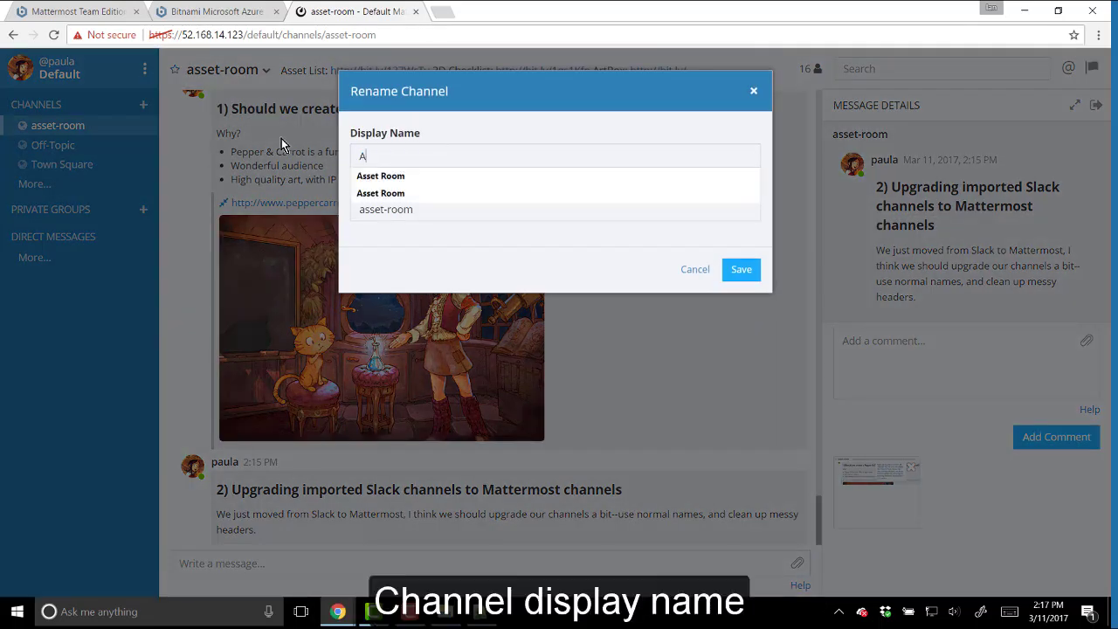
{"action": "type", "text": "ss"}
{"action": "key", "text": "Down"}
{"action": "key", "text": "Tab"}
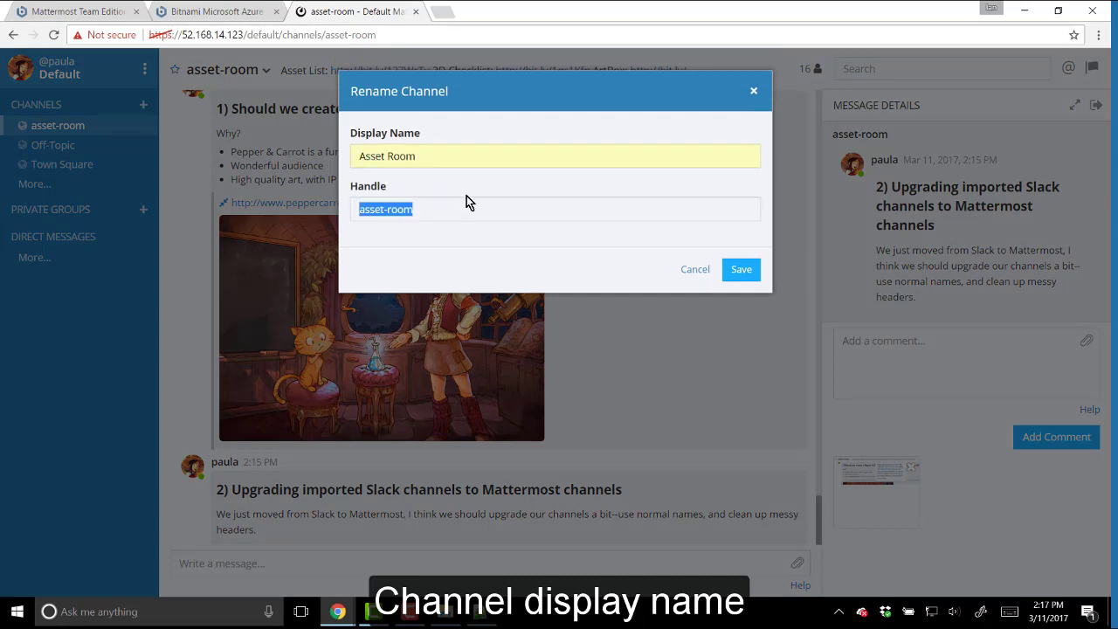
{"action": "left_click", "coordinate": [535, 208]}
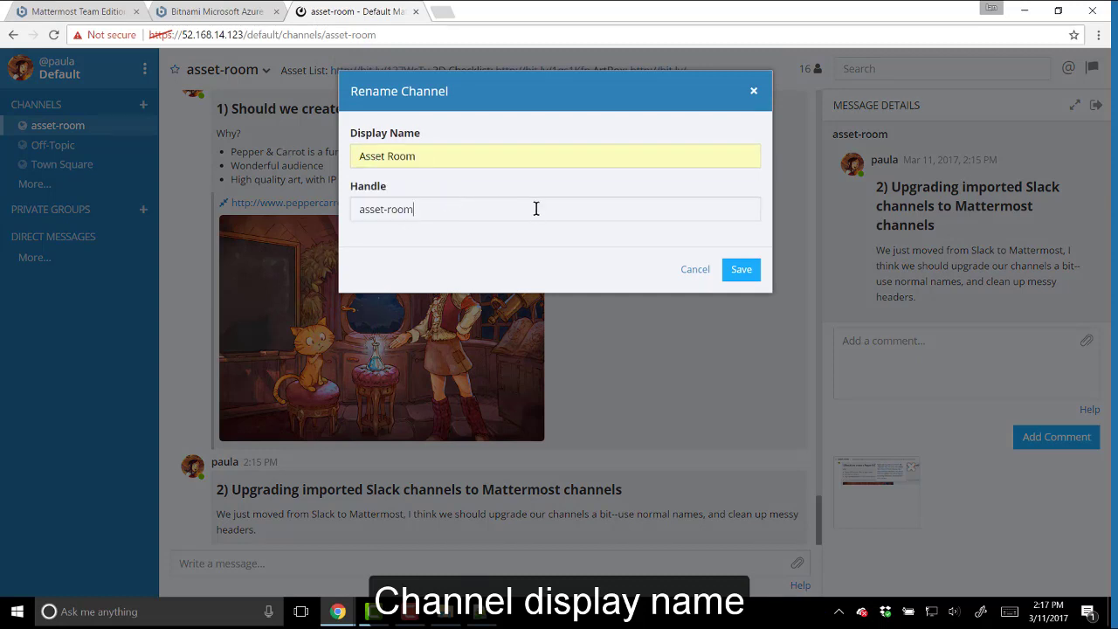
{"action": "left_click", "coordinate": [723, 271]}
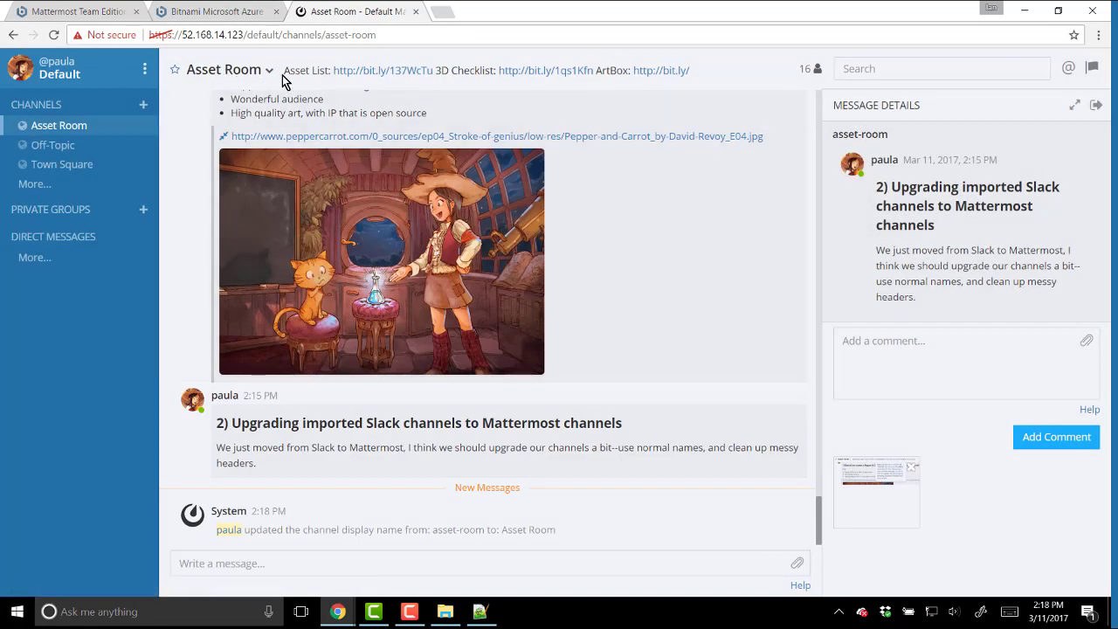
- Replace the Asset Room header with seven markdown links, Asset List through Marketing Standards Checklist
{"action": "left_click", "coordinate": [262, 73]}
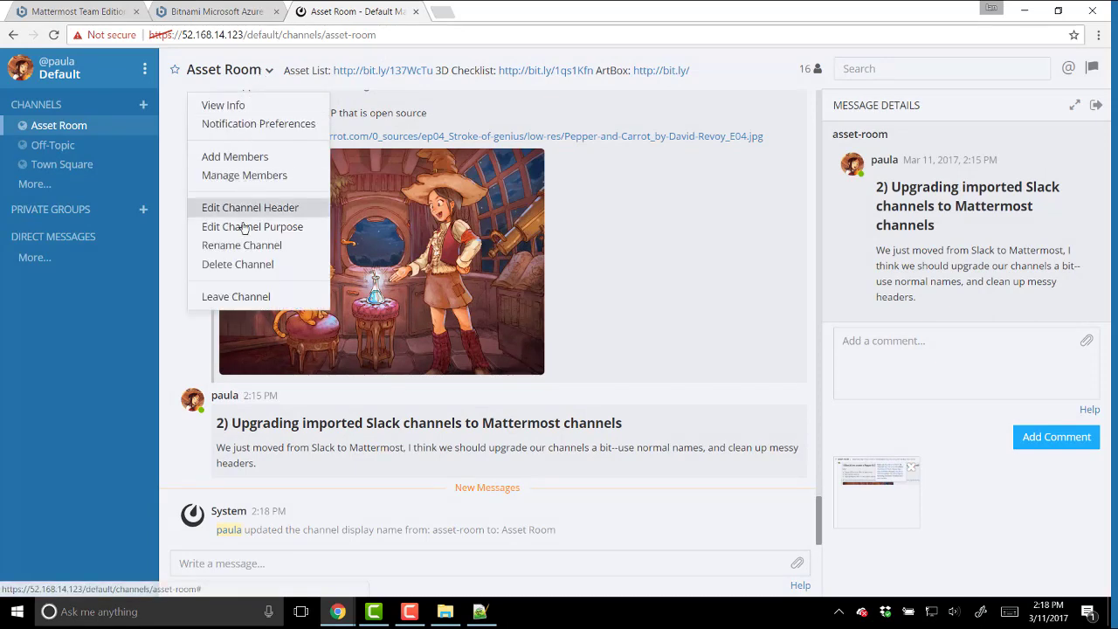
{"action": "left_click", "coordinate": [247, 213]}
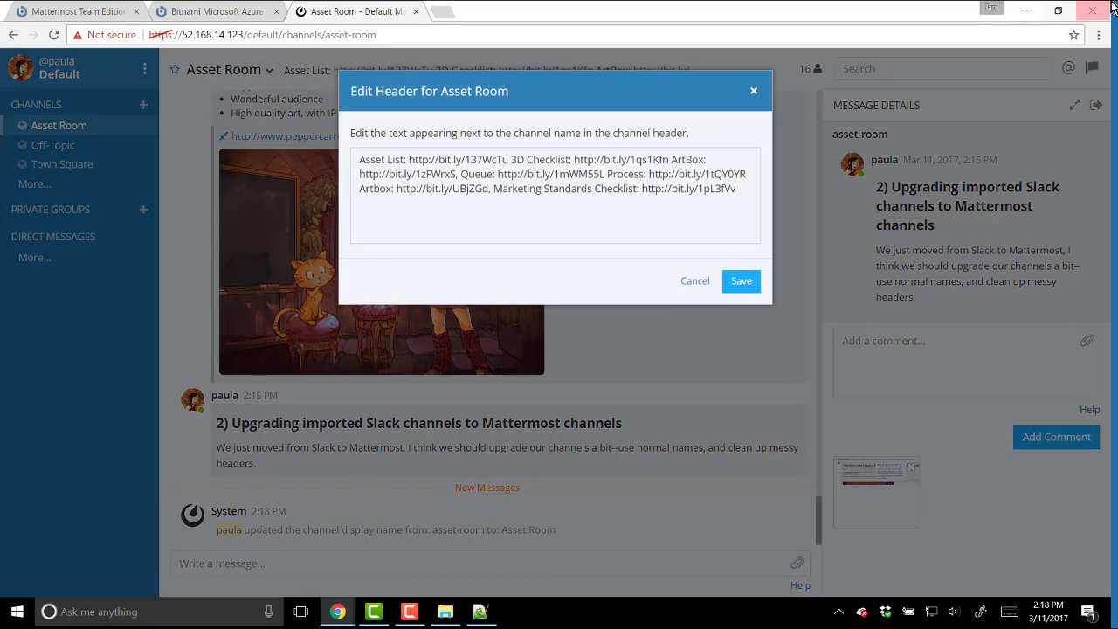
{"action": "key", "text": "F10"}
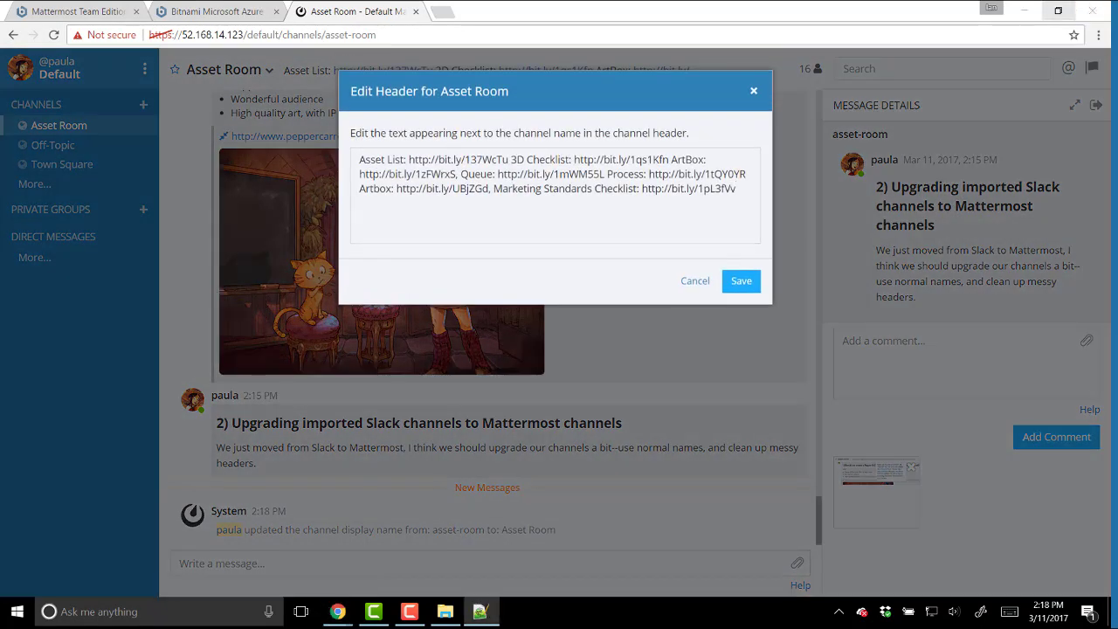
{"action": "left_click", "coordinate": [513, 160]}
{"action": "key", "text": "ctrl+a"}
{"action": "key", "text": "ctrl+v"}
{"action": "left_click_drag", "start_coordinate": [515, 160], "coordinate": [335, 141]}
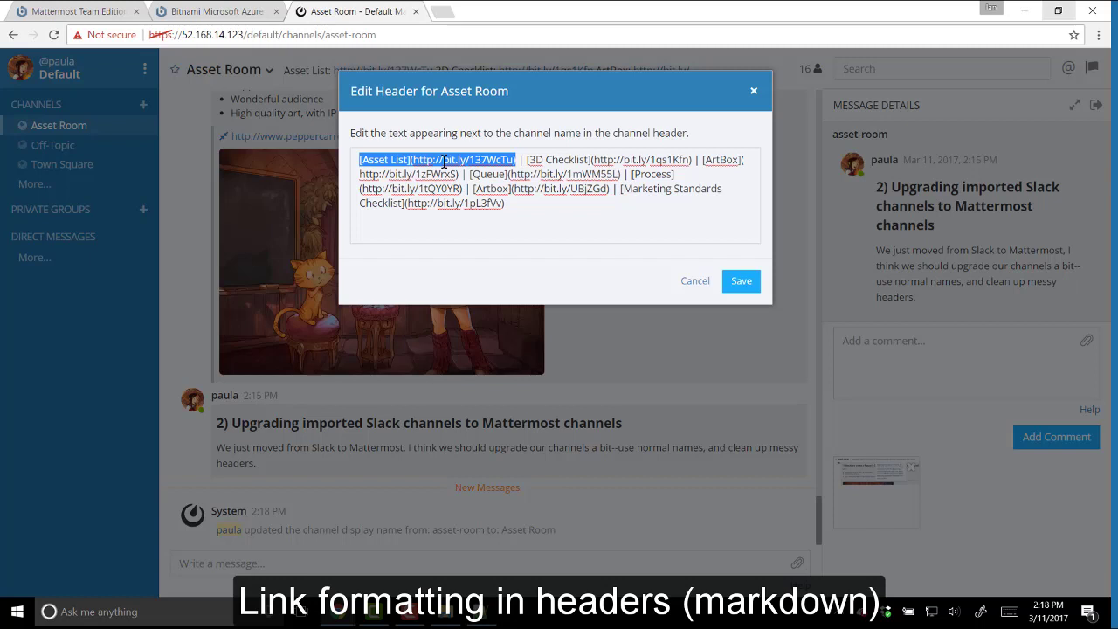
{"action": "left_click", "coordinate": [741, 281]}
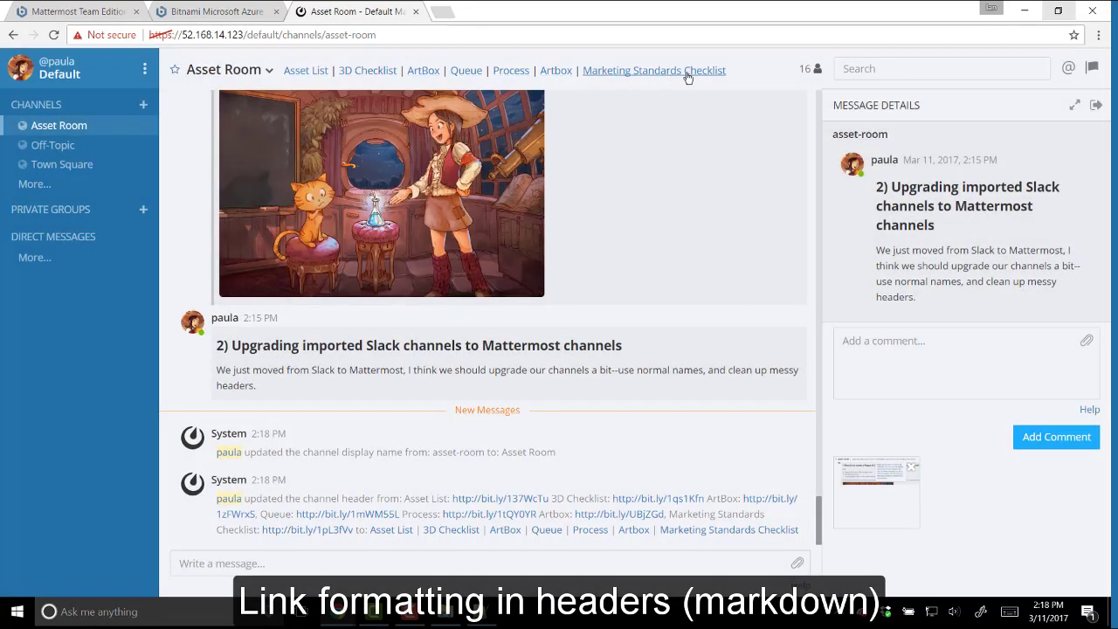
{"action": "mouse_move", "coordinate": [731, 72]}
{"action": "left_click", "coordinate": [225, 70]}
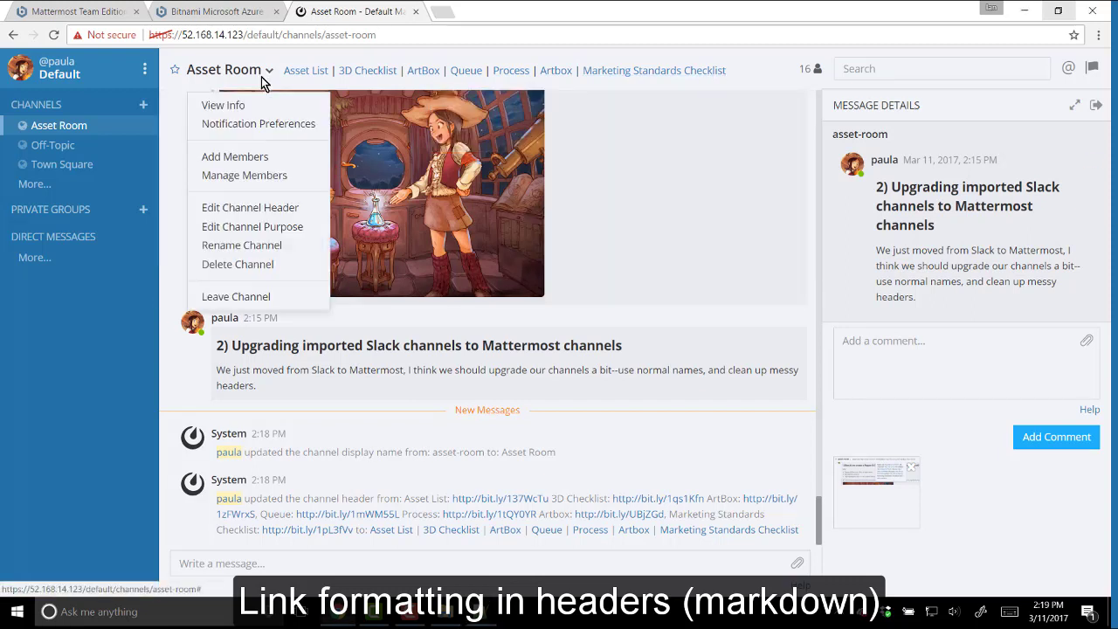
- Save a channel header that starts with the coverage 82% badge before the links
{"action": "left_click", "coordinate": [250, 208]}
{"action": "key", "text": "ctrl+v"}
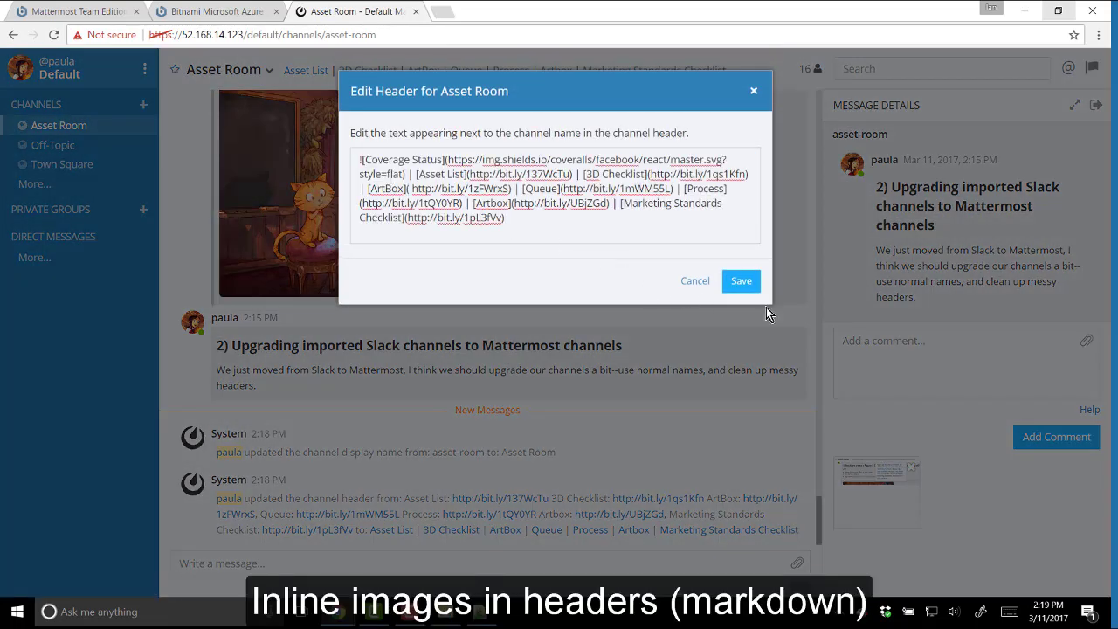
{"action": "left_click", "coordinate": [739, 281]}
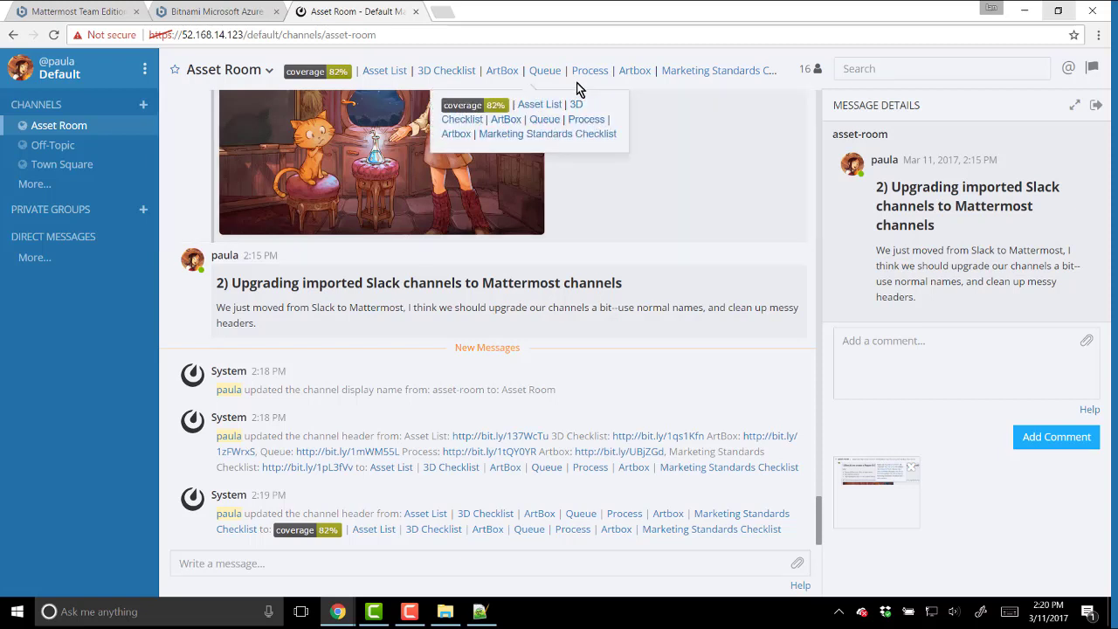
- Post a reply with two pasted header screenshots in the upgrade thread, then preview them full size
{"action": "key", "text": "Print"}
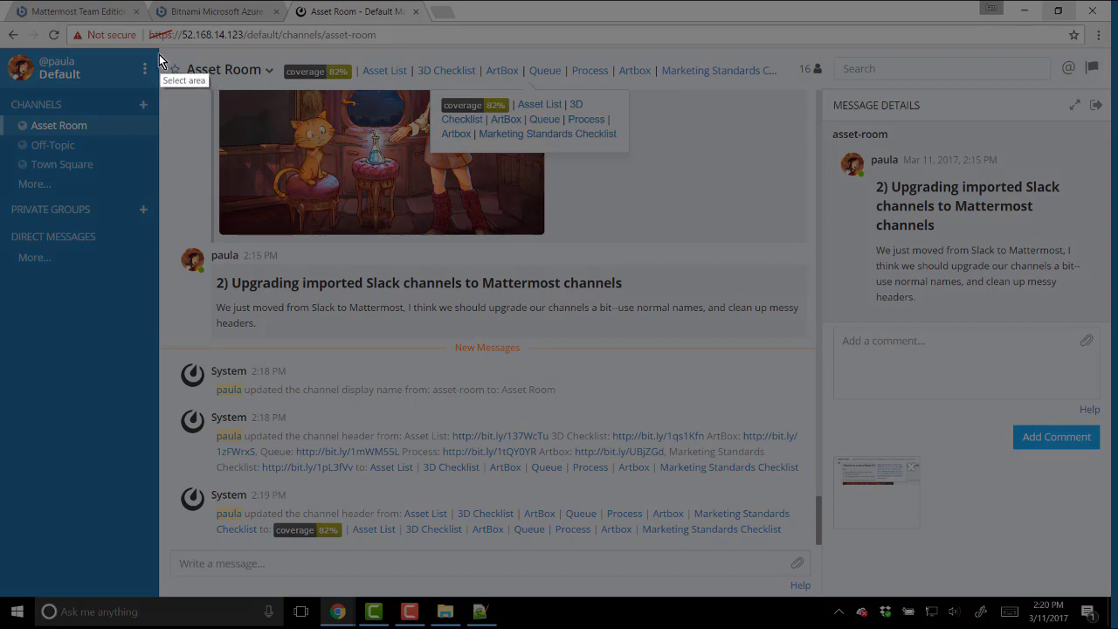
{"action": "left_click_drag", "start_coordinate": [156, 51], "coordinate": [789, 220]}
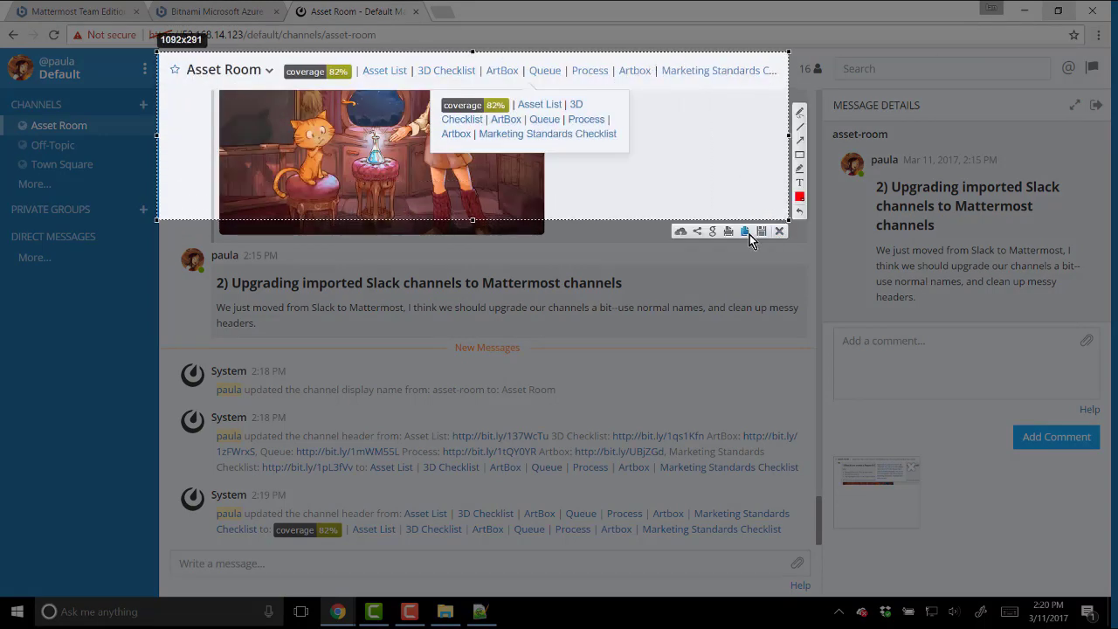
{"action": "left_click", "coordinate": [750, 234]}
{"action": "key", "text": "ctrl+v"}
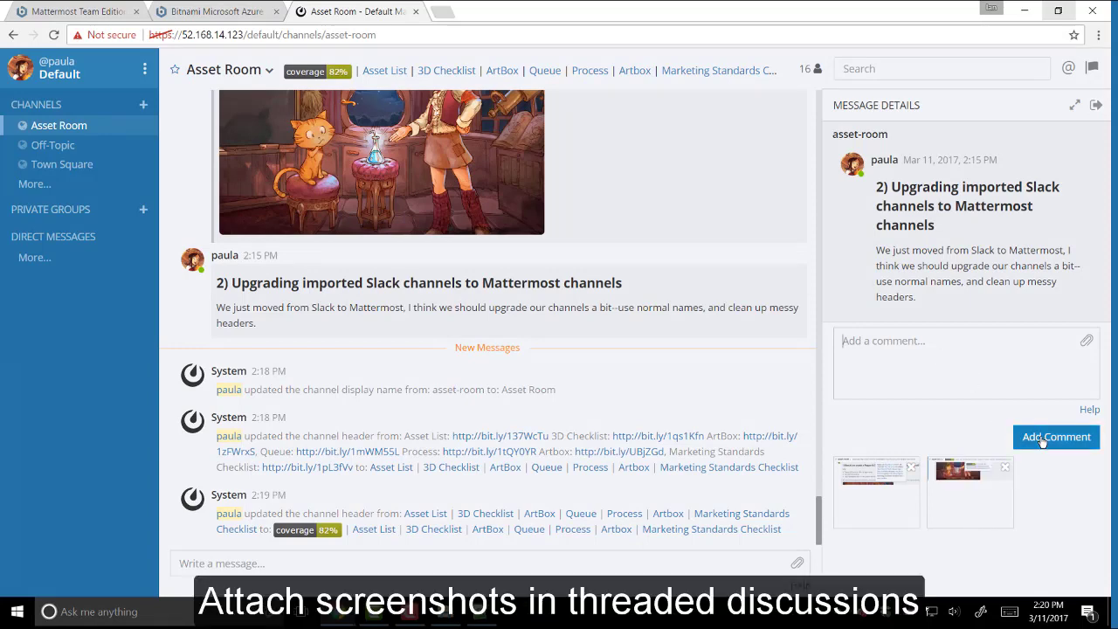
{"action": "left_click", "coordinate": [1054, 437]}
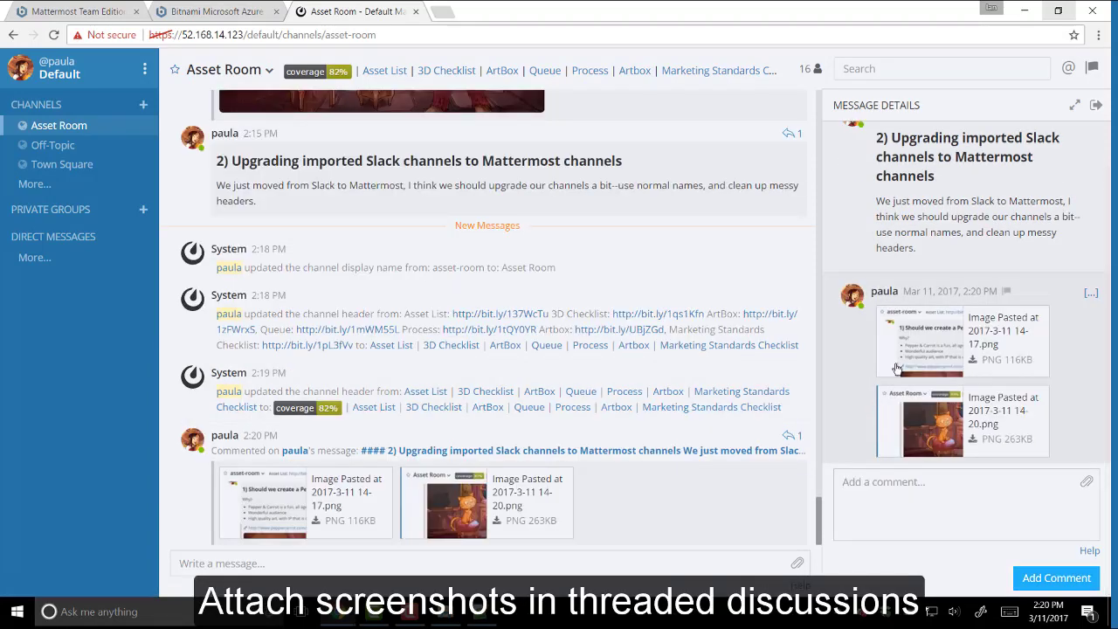
{"action": "left_click", "coordinate": [906, 355]}
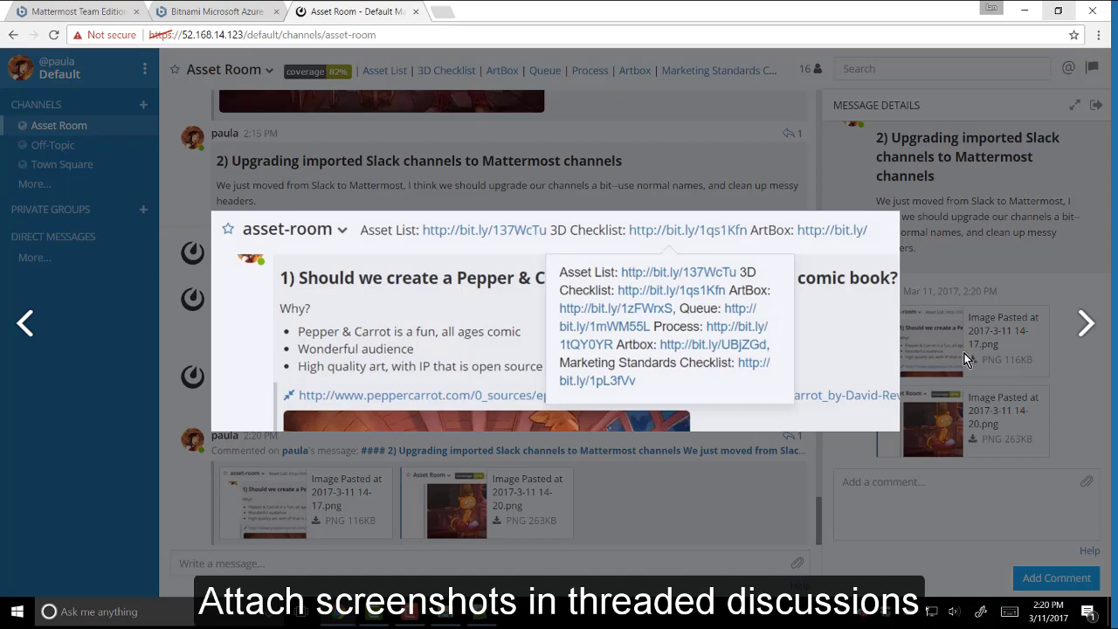
{"action": "key", "text": "Right"}
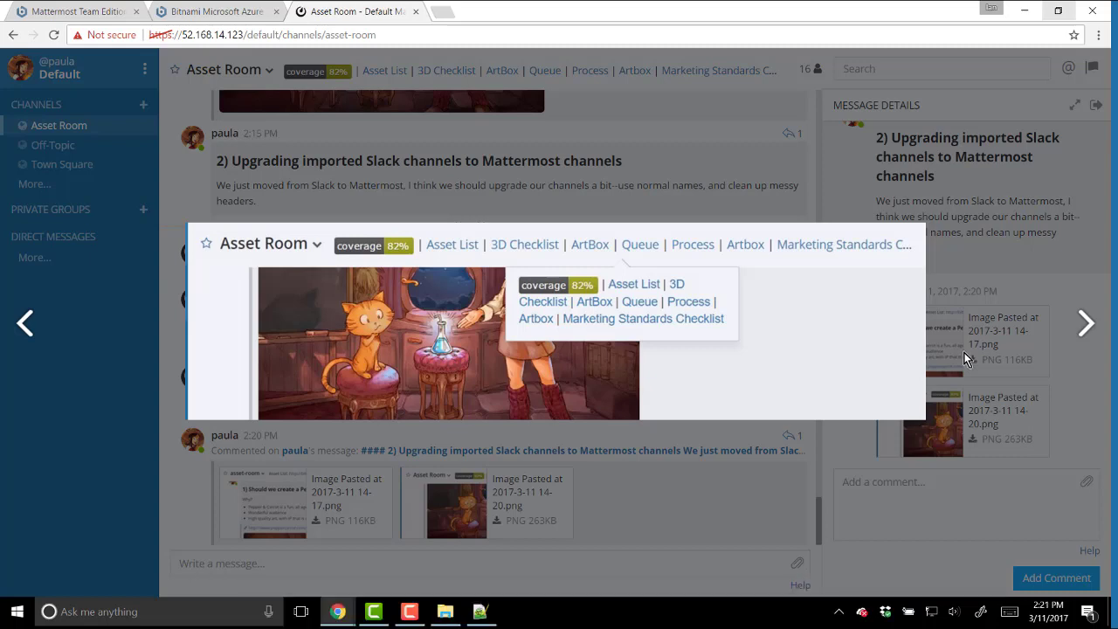
- Close the image preview and star Asset Room so it appears under Favorites
{"action": "left_click", "coordinate": [966, 358]}
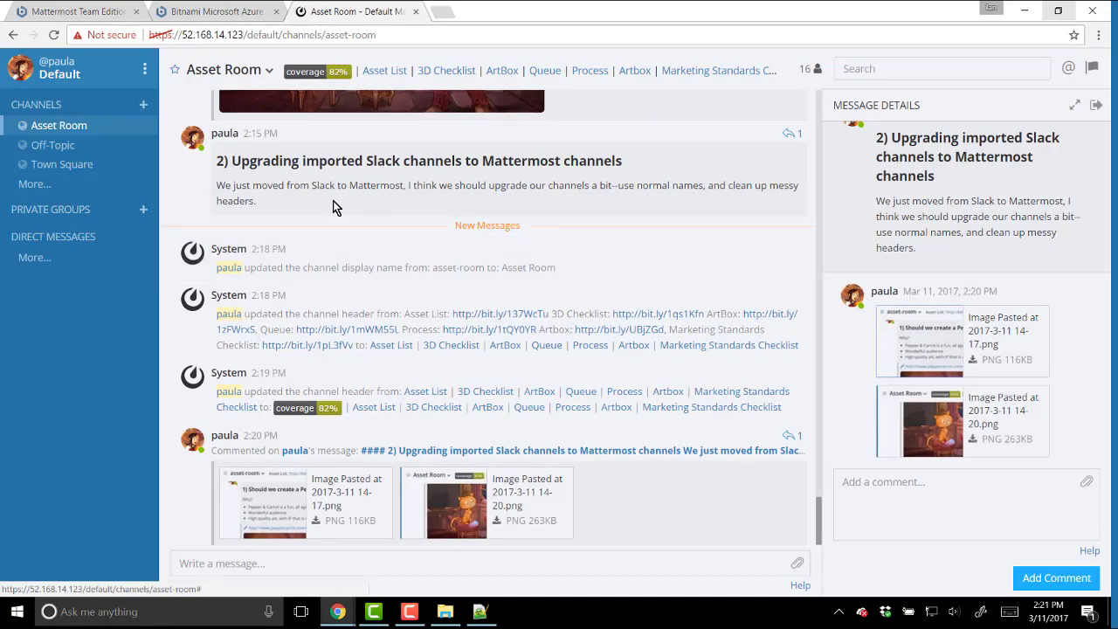
{"action": "left_click", "coordinate": [175, 73]}
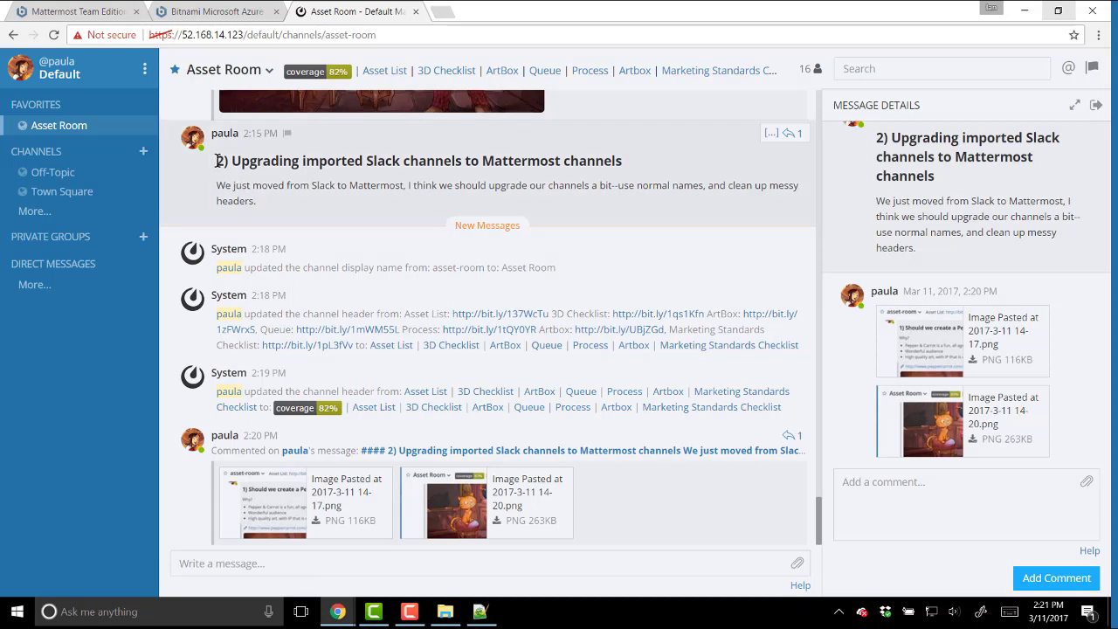
{"action": "left_click_drag", "start_coordinate": [216, 159], "coordinate": [271, 197]}
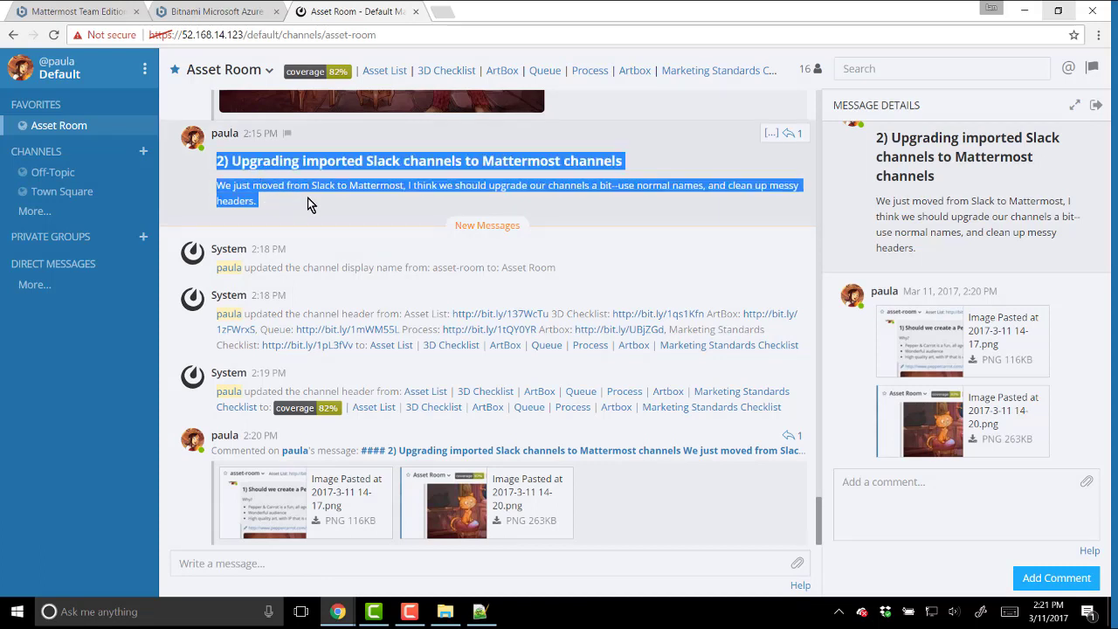
{"action": "left_click", "coordinate": [307, 199]}
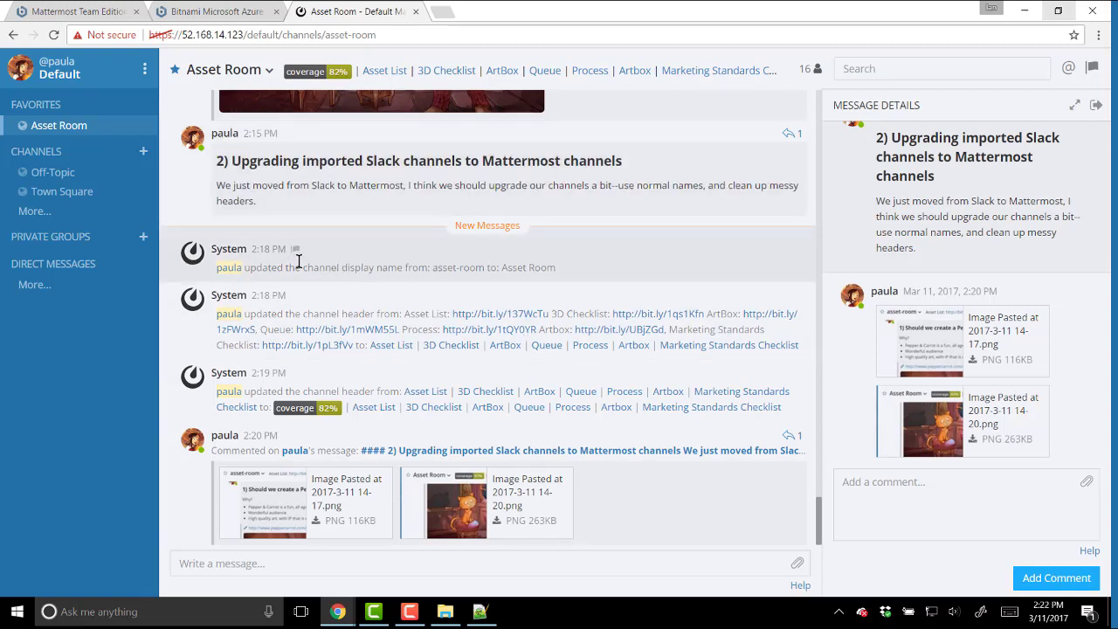
{"action": "left_click_drag", "start_coordinate": [559, 269], "coordinate": [499, 269]}
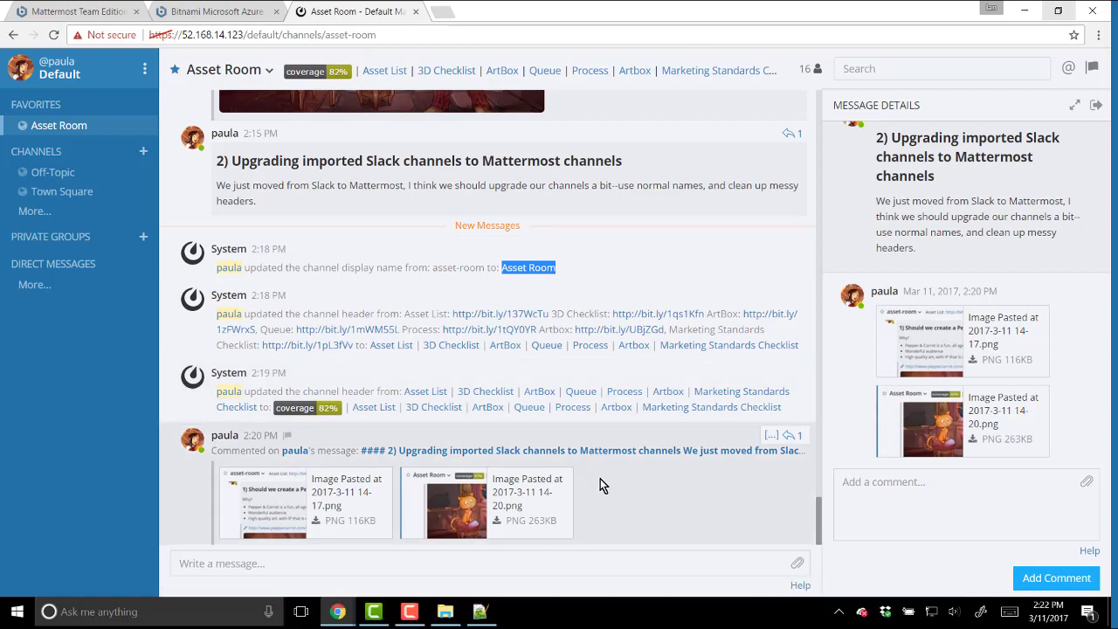
{"action": "scroll", "coordinate": [600, 481], "scroll_direction": "up", "scroll_amount": 5}
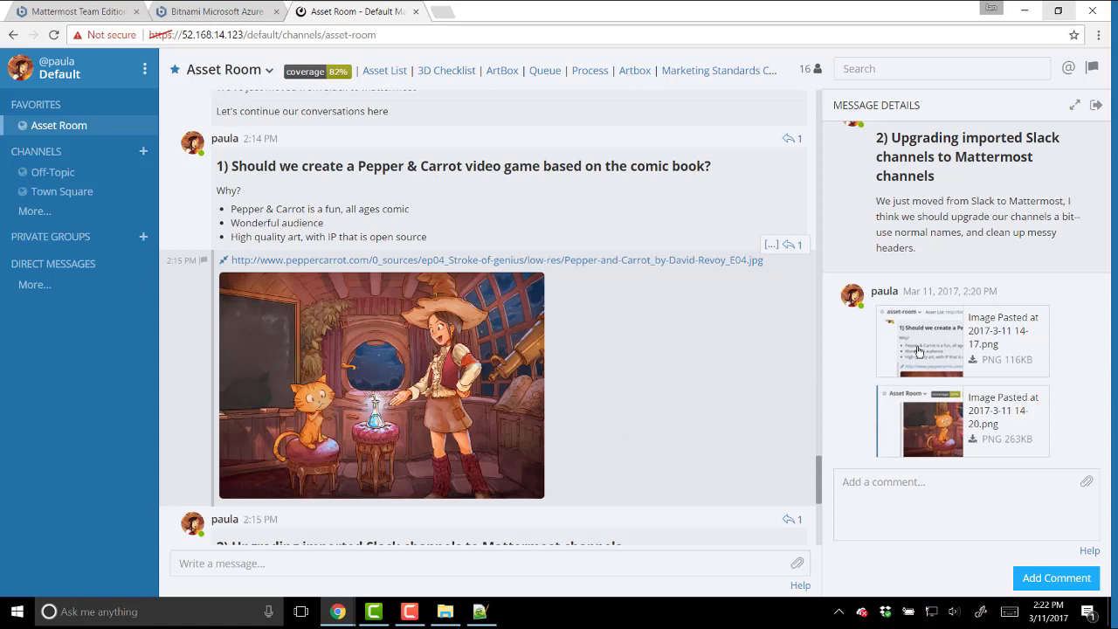
- Reply in the Pepper & Carrot video game thread with a note about the earlier non-free game
{"action": "left_click", "coordinate": [787, 142]}
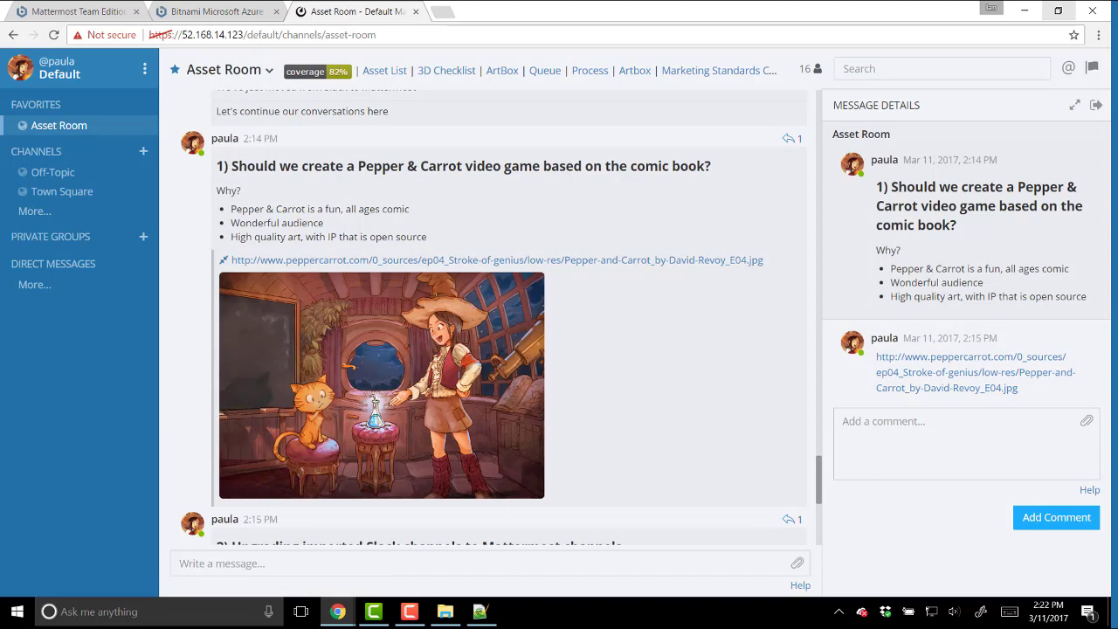
{"action": "key", "text": "alt+Tab"}
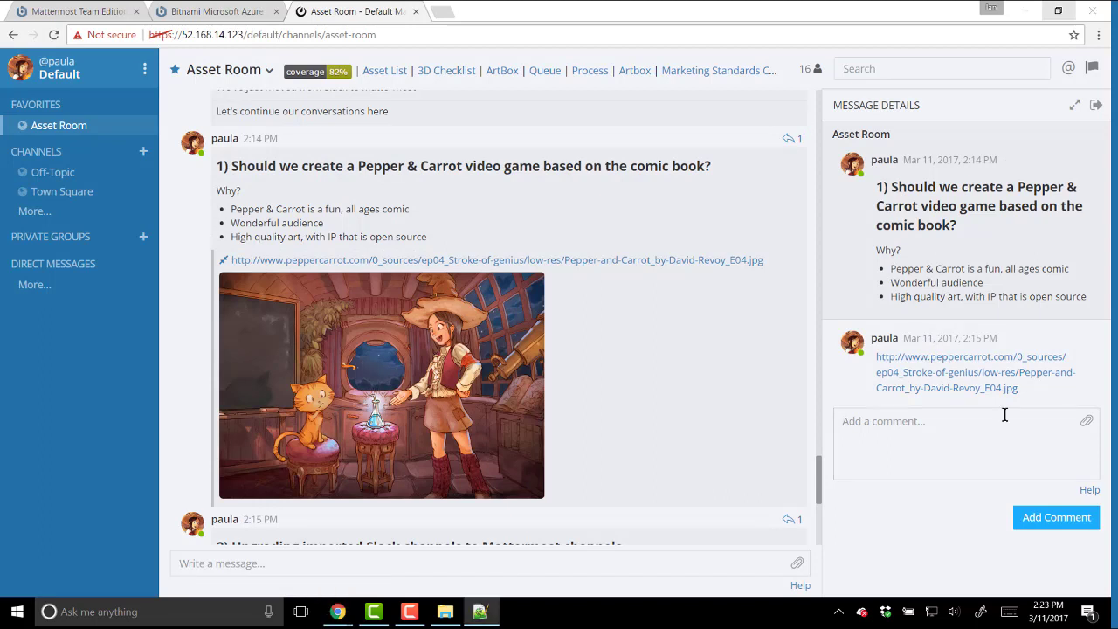
{"action": "key", "text": "alt+Tab"}
{"action": "key", "text": "ctrl+v"}
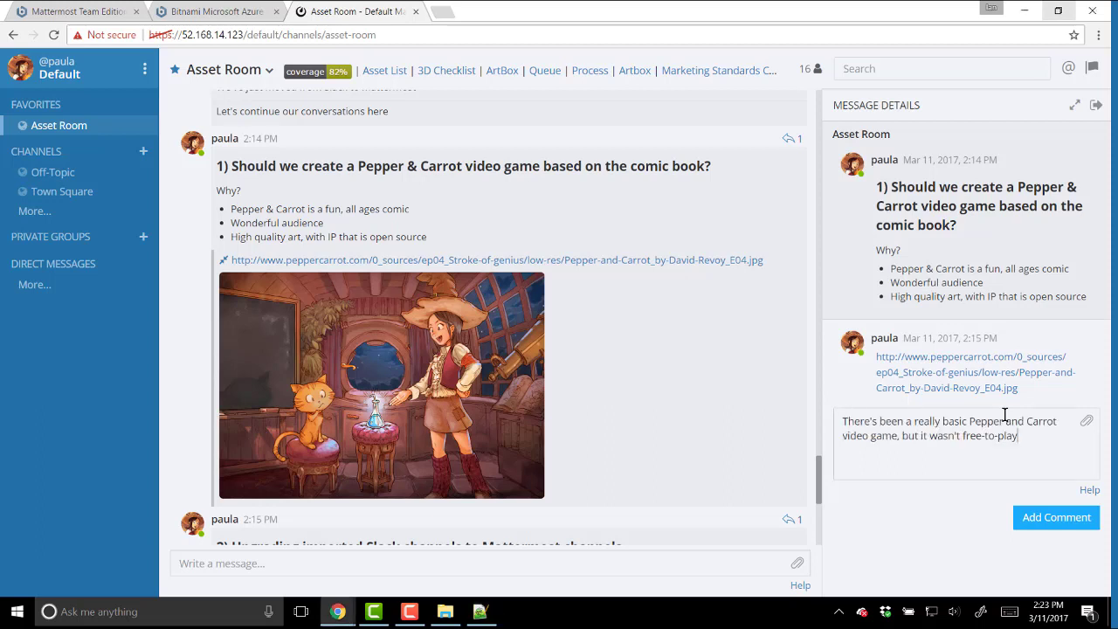
{"action": "key", "text": "Return"}
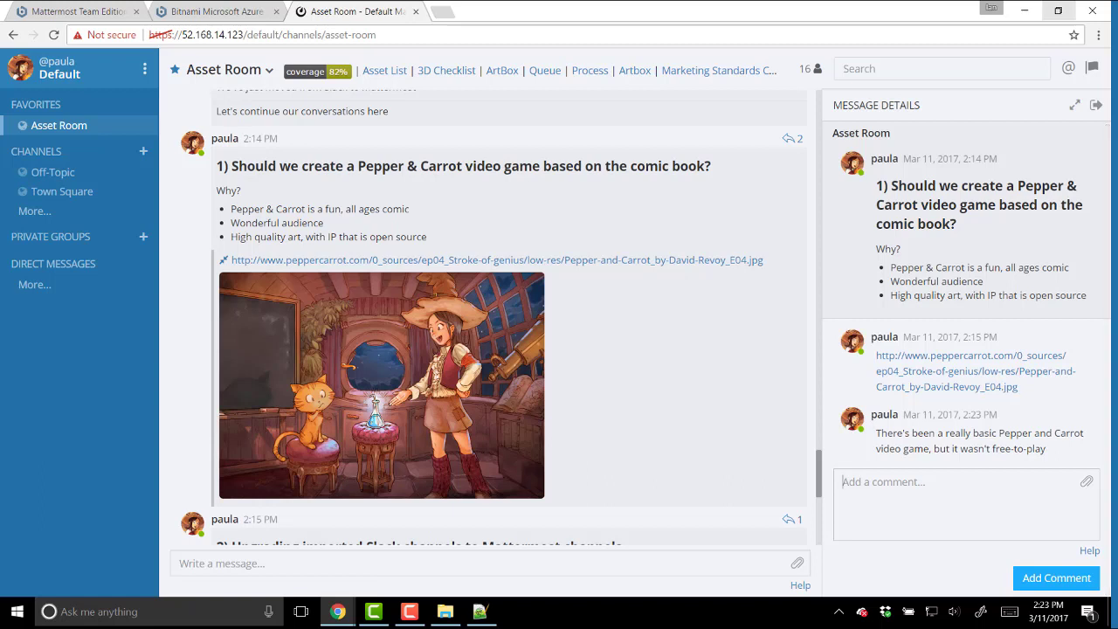
- Add a second thread reply with an animated GIF link that previews inline
{"action": "key", "text": "alt+Tab"}
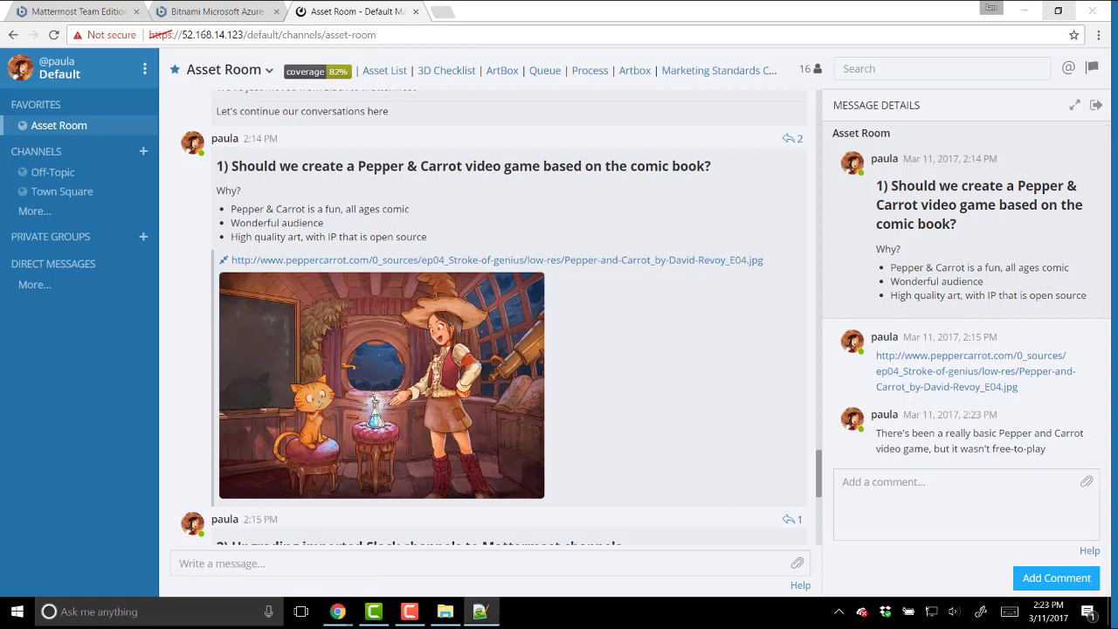
{"action": "left_click", "coordinate": [951, 481]}
{"action": "key", "text": "ctrl+v"}
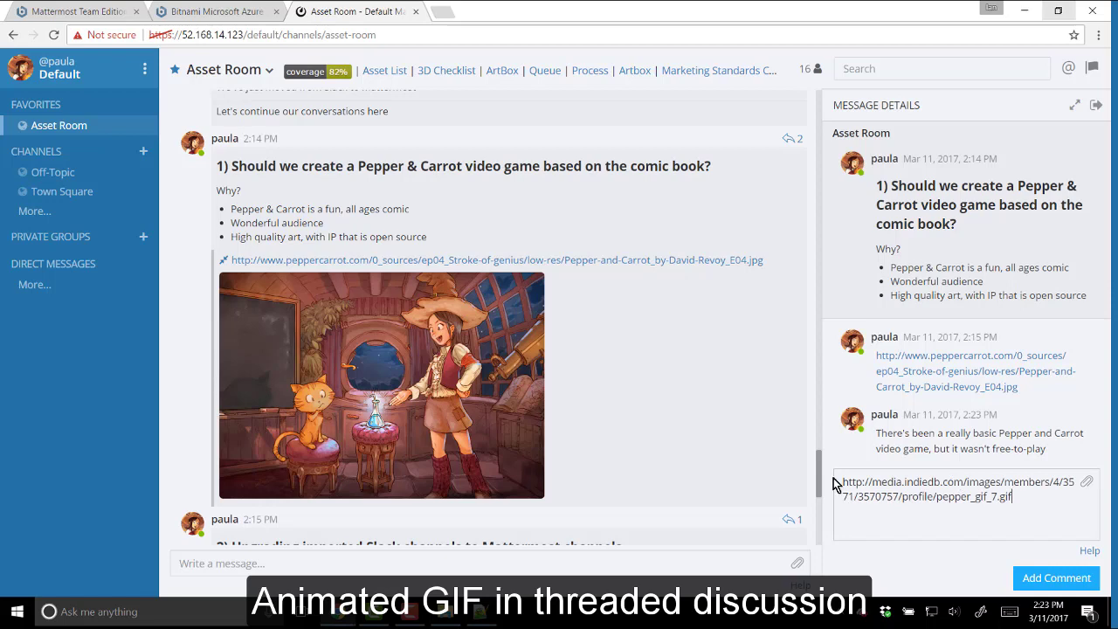
{"action": "left_click", "coordinate": [1028, 573]}
{"action": "scroll", "coordinate": [751, 393], "scroll_direction": "down", "scroll_amount": 4}
{"action": "scroll", "coordinate": [718, 361], "scroll_direction": "down", "scroll_amount": 3}
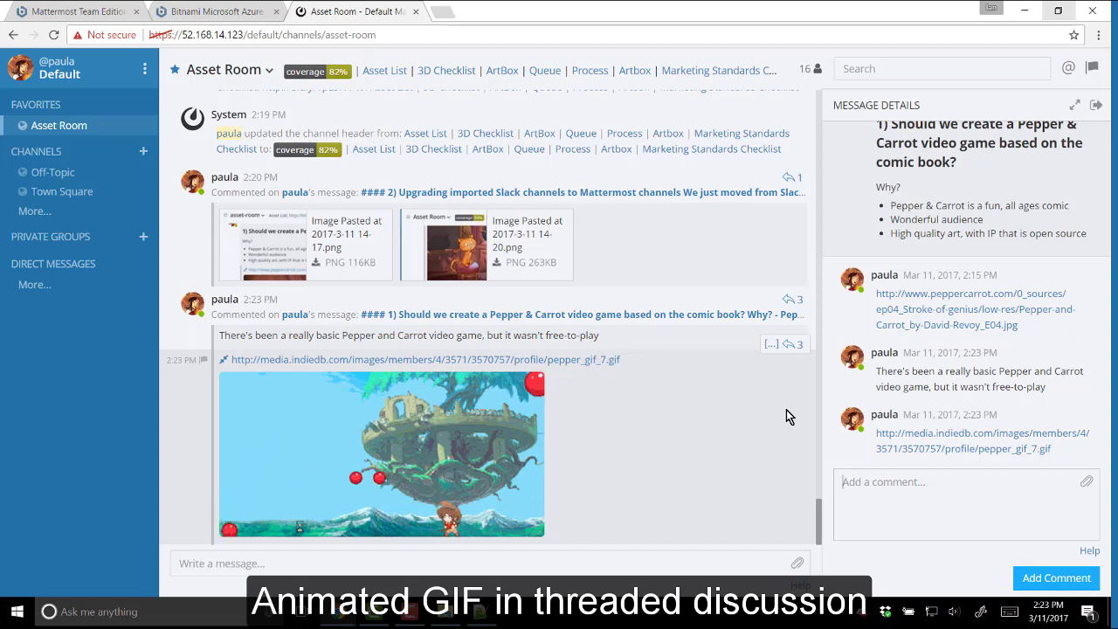
{"action": "scroll", "coordinate": [955, 374], "scroll_direction": "up", "scroll_amount": 2}
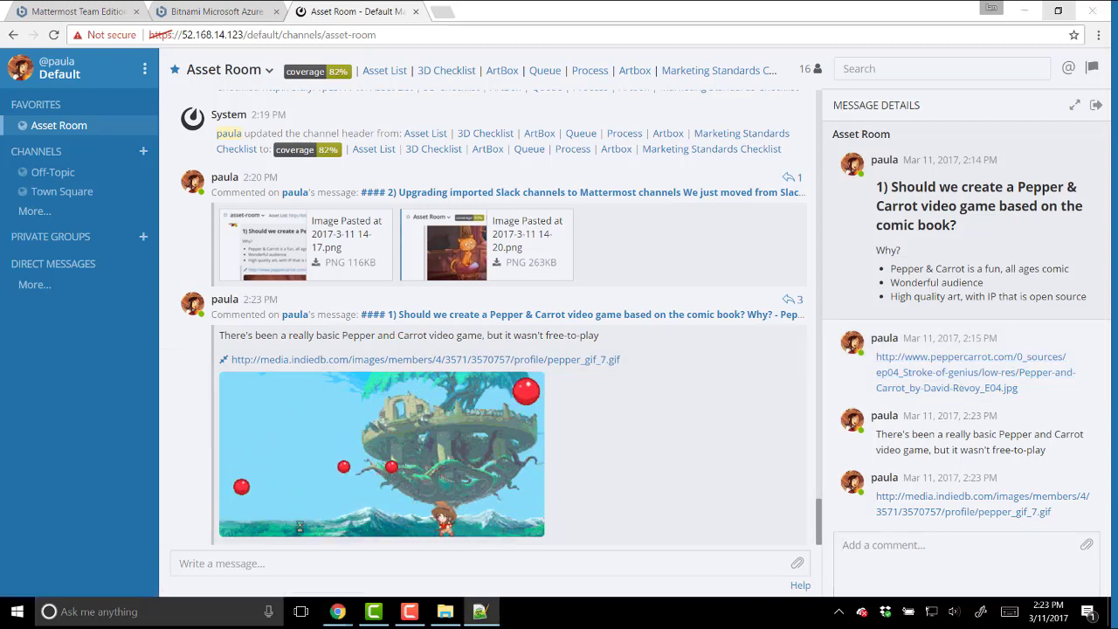
- Post a motion comic note and the motion comic YouTube link as thread replies
{"action": "left_click", "coordinate": [950, 546]}
{"action": "type", "text": "#### There's a motion comic project as well. - Indiegogo campaign from Nikolai Mamashev - Motion comic using Blender and Krita - Successfully funded by 134 backers raising $4,321 USD"}
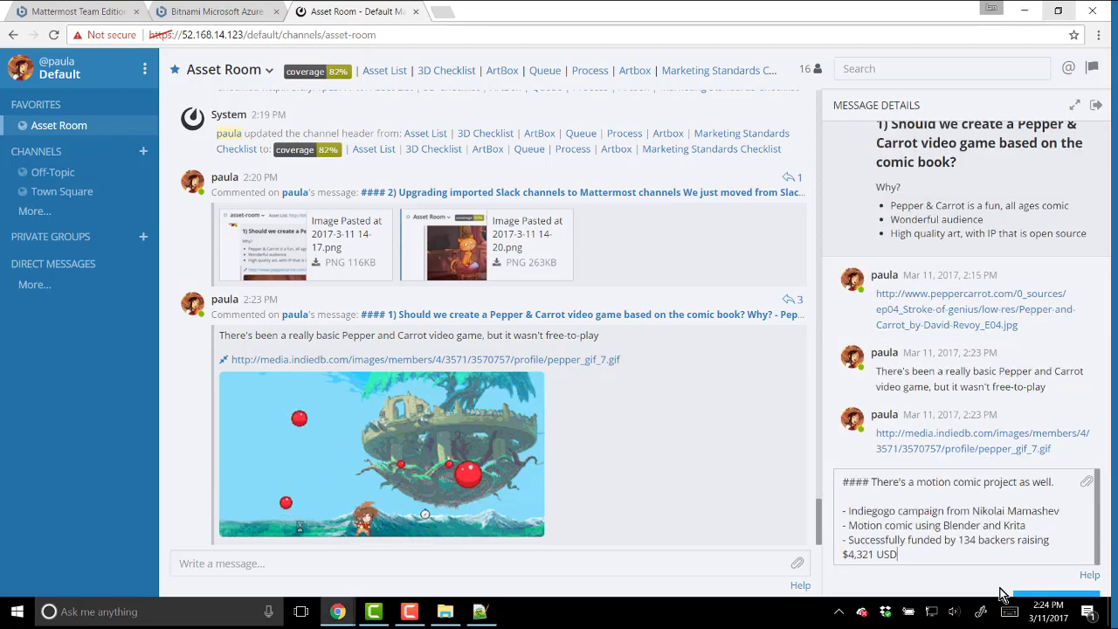
{"action": "key", "text": "Return"}
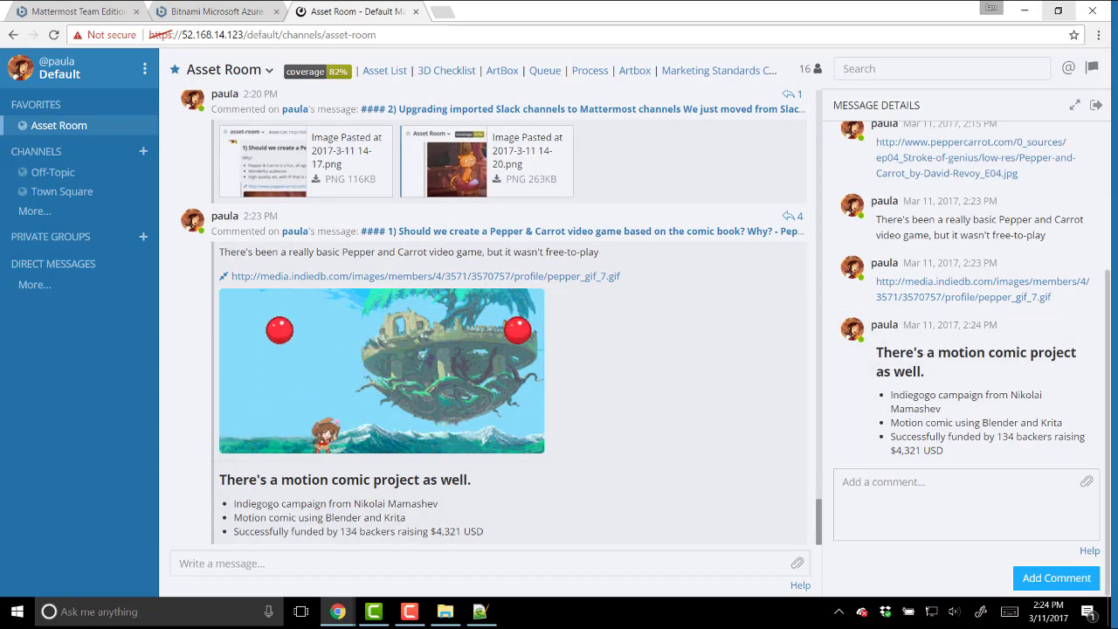
{"action": "key", "text": "alt+Tab"}
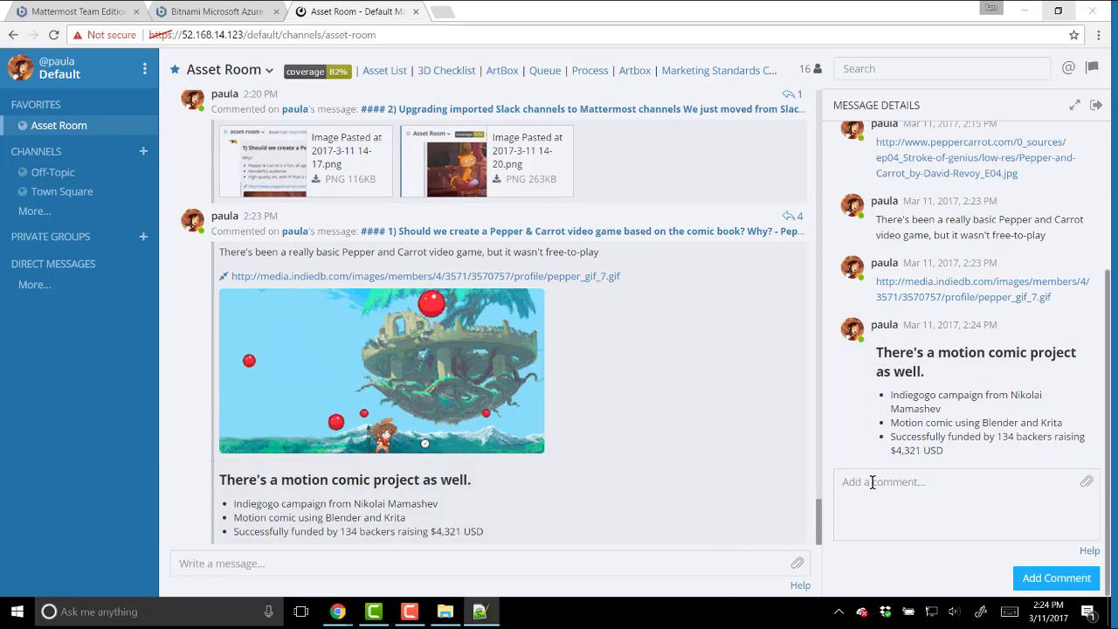
{"action": "left_click", "coordinate": [953, 528]}
{"action": "type", "text": "https://www.youtube.com/watch?v=pHRHJbdlJdM"}
{"action": "left_click", "coordinate": [1056, 577]}
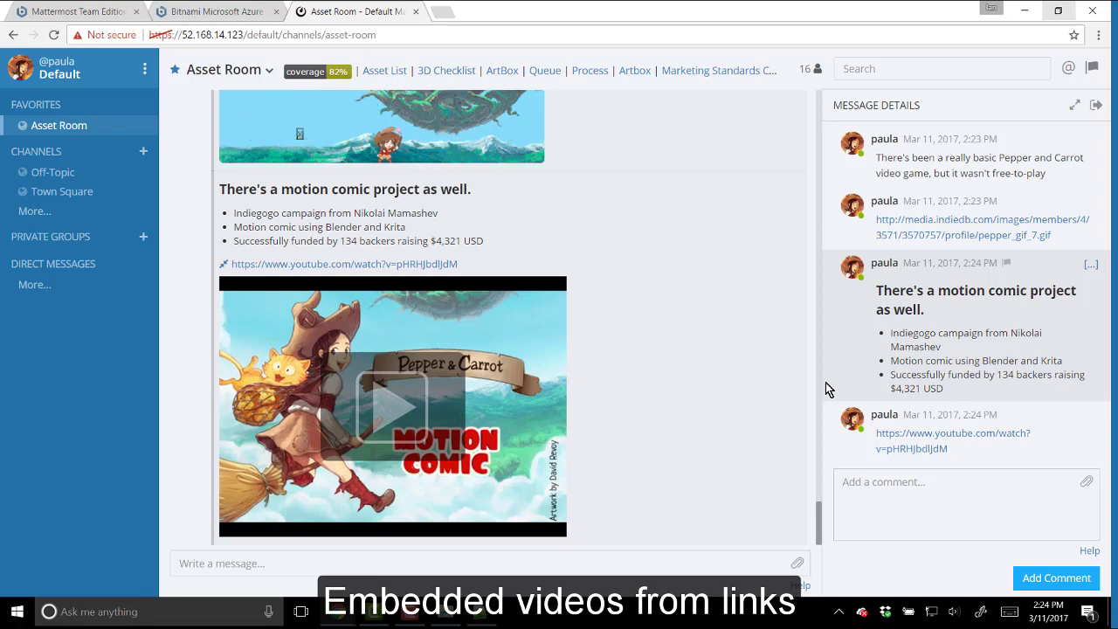
- Play the embedded motion comic video, skip ahead to about 0:46, and pause it
{"action": "left_click", "coordinate": [371, 400]}
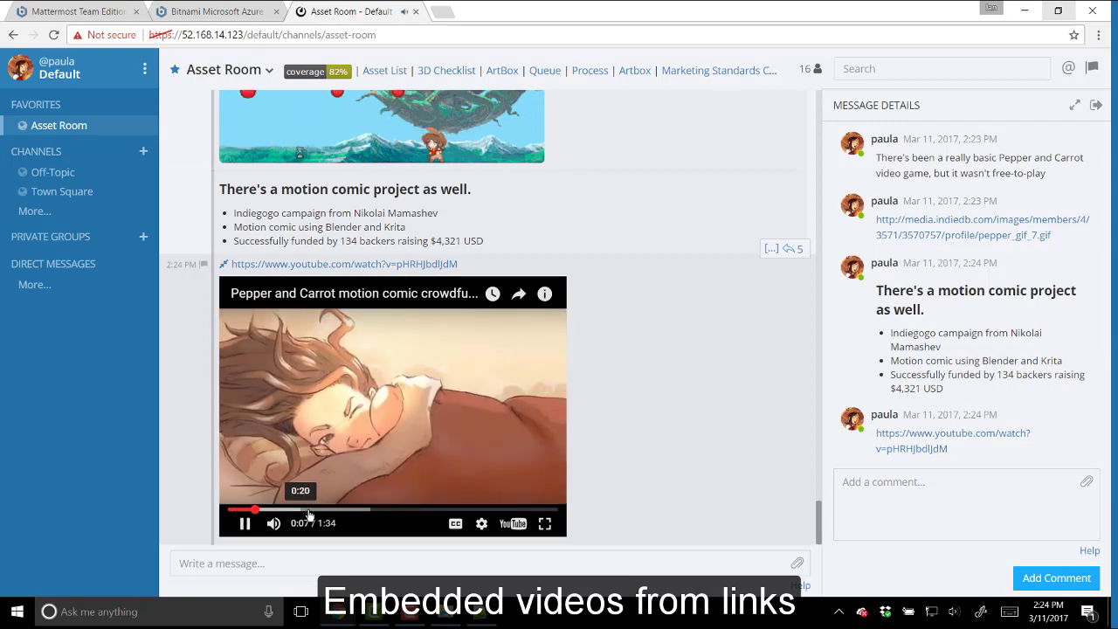
{"action": "left_click", "coordinate": [311, 509]}
{"action": "left_click", "coordinate": [357, 512]}
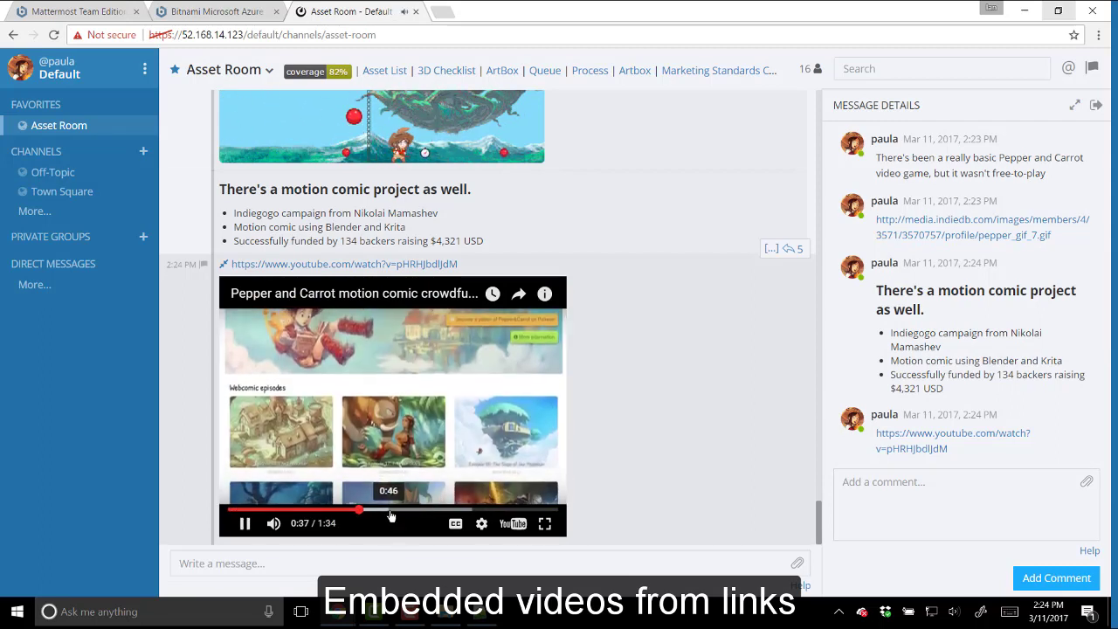
{"action": "left_click", "coordinate": [387, 511]}
{"action": "left_click", "coordinate": [244, 523]}
- Post a follow-up reply introducing more Pepper and Carrot research
{"action": "left_click", "coordinate": [938, 524]}
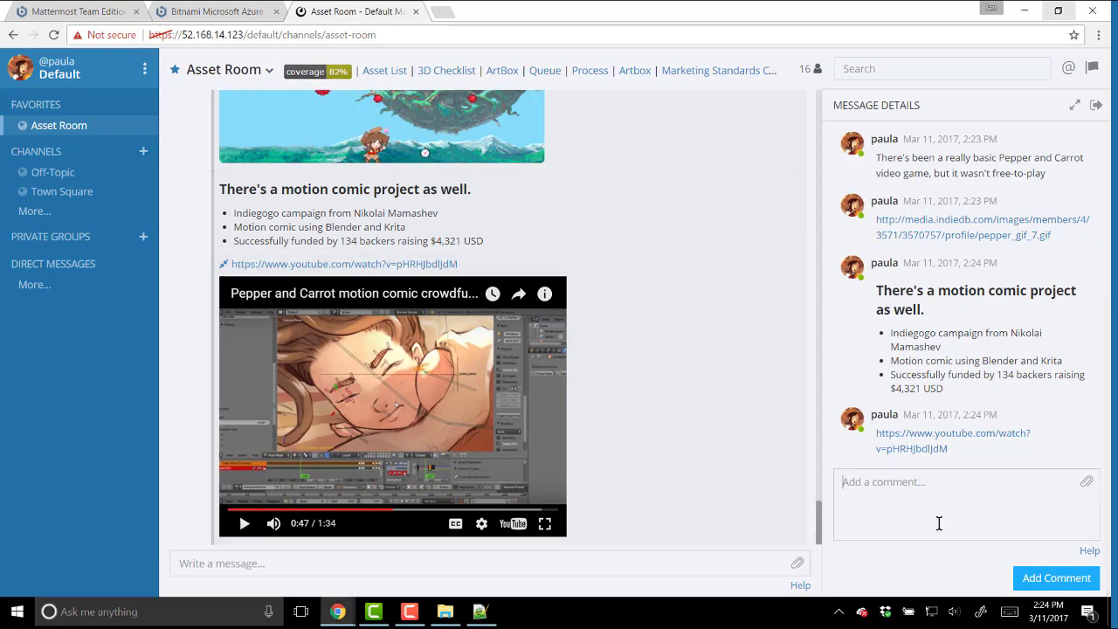
{"action": "type", "text": "Okay, I did some more research on Pepper and Carrot, check these out:"}
{"action": "left_click", "coordinate": [1043, 579]}
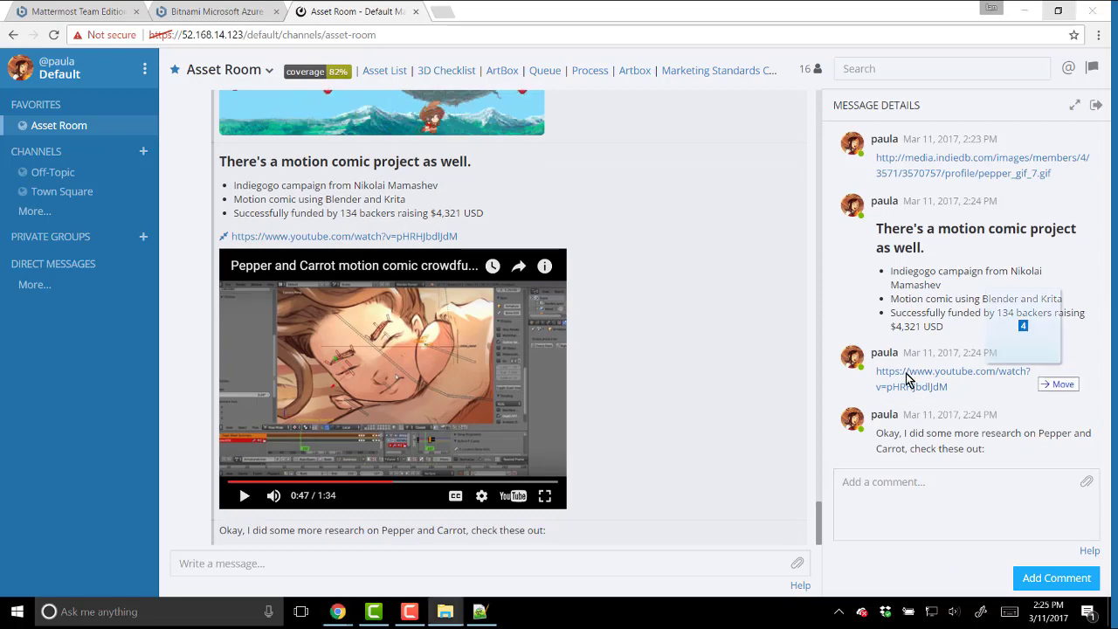
- Post wiki.php, Screenshot_6.png, Screenshot_7.png and the Pepper & Carrot PDF as a thread reply, then preview Screenshot_6
{"action": "left_click_drag", "start_coordinate": [845, 369], "coordinate": [928, 369]}
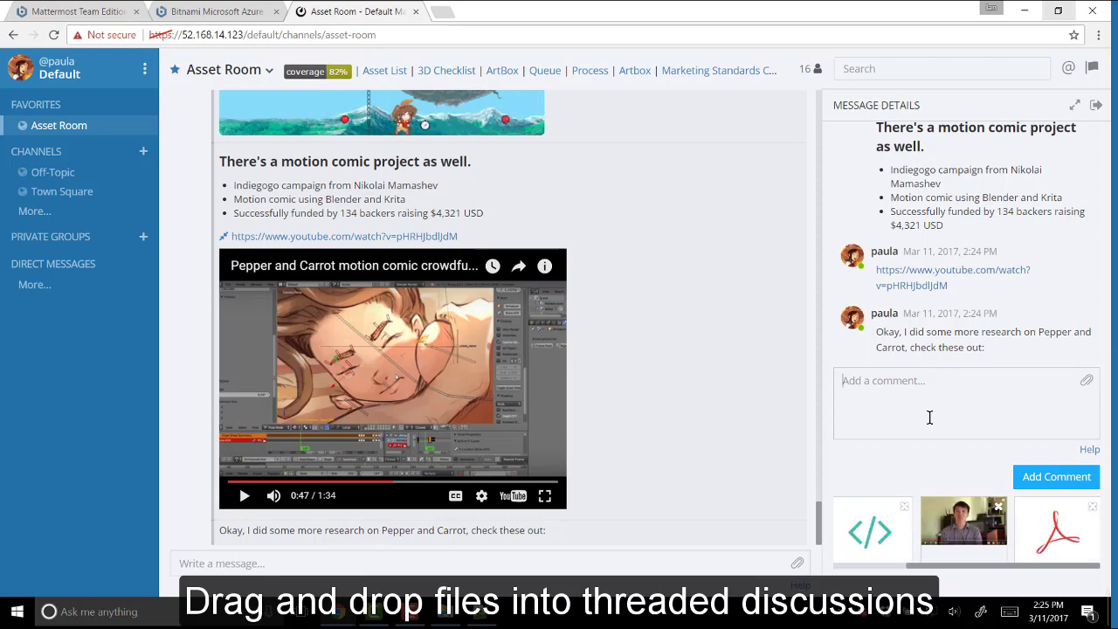
{"action": "left_click", "coordinate": [1057, 484]}
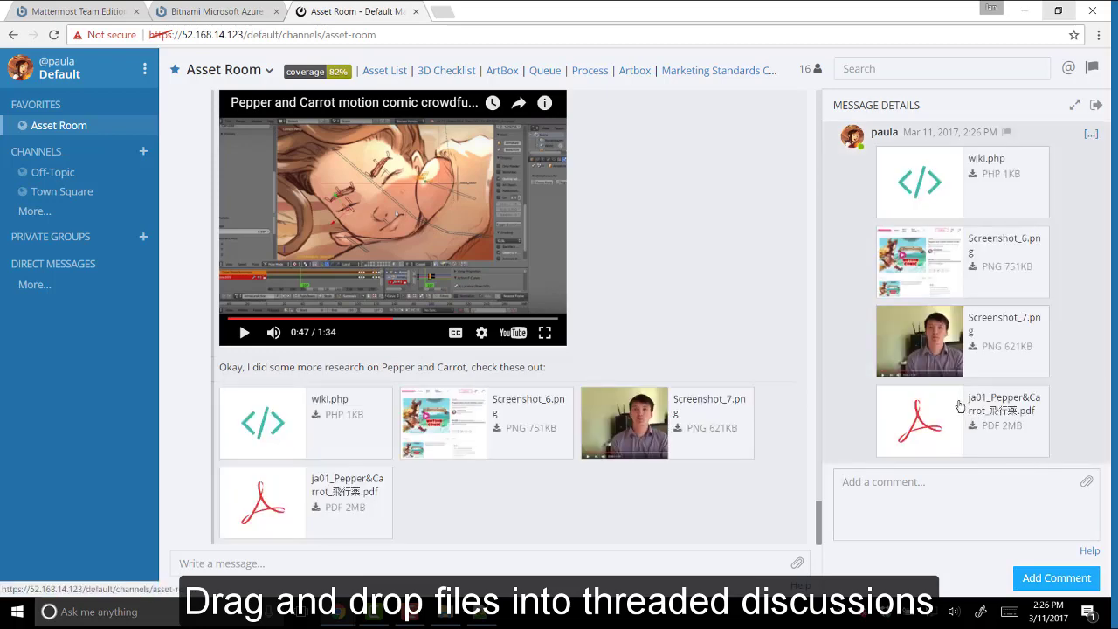
{"action": "left_click", "coordinate": [918, 272]}
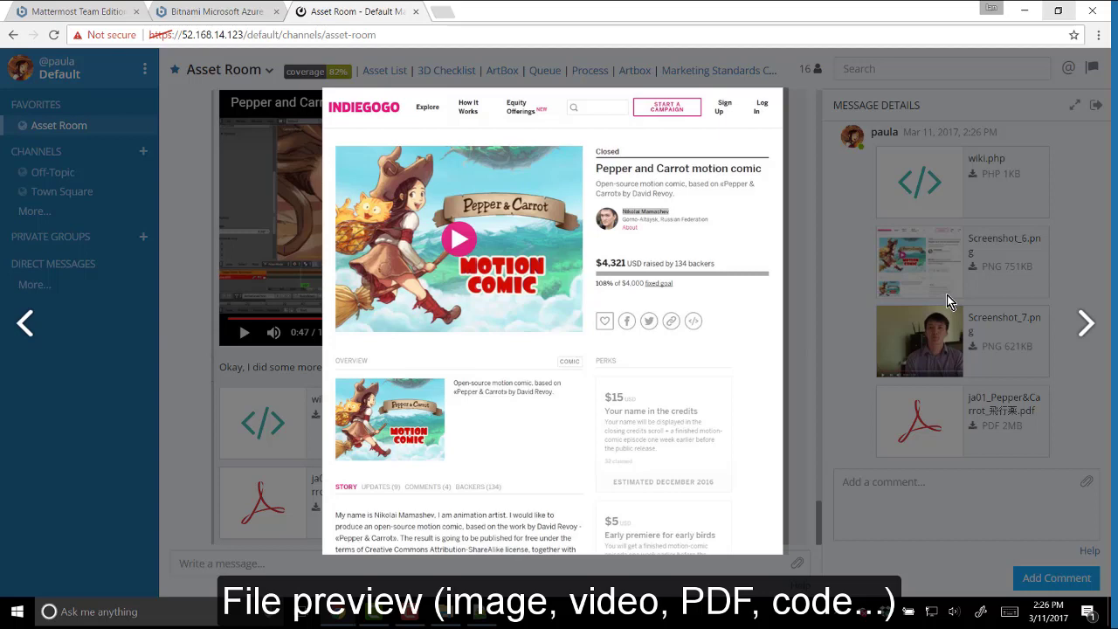
- Step through the attached video and Pepper & Carrot PDF previews, scrolling through the PDF
{"action": "key", "text": "Right"}
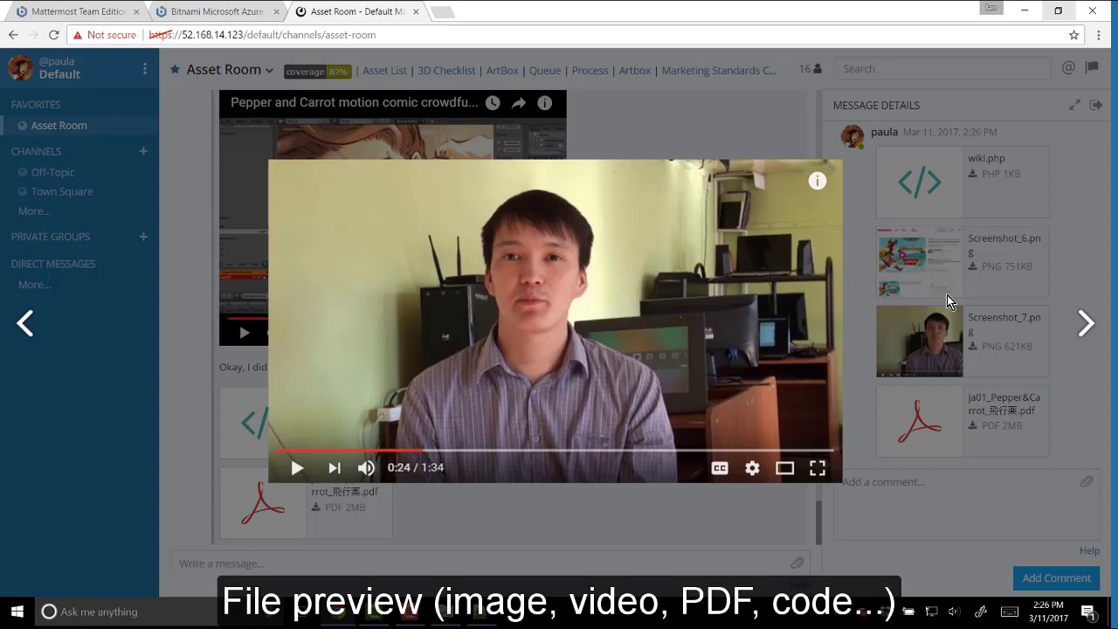
{"action": "key", "text": "Right"}
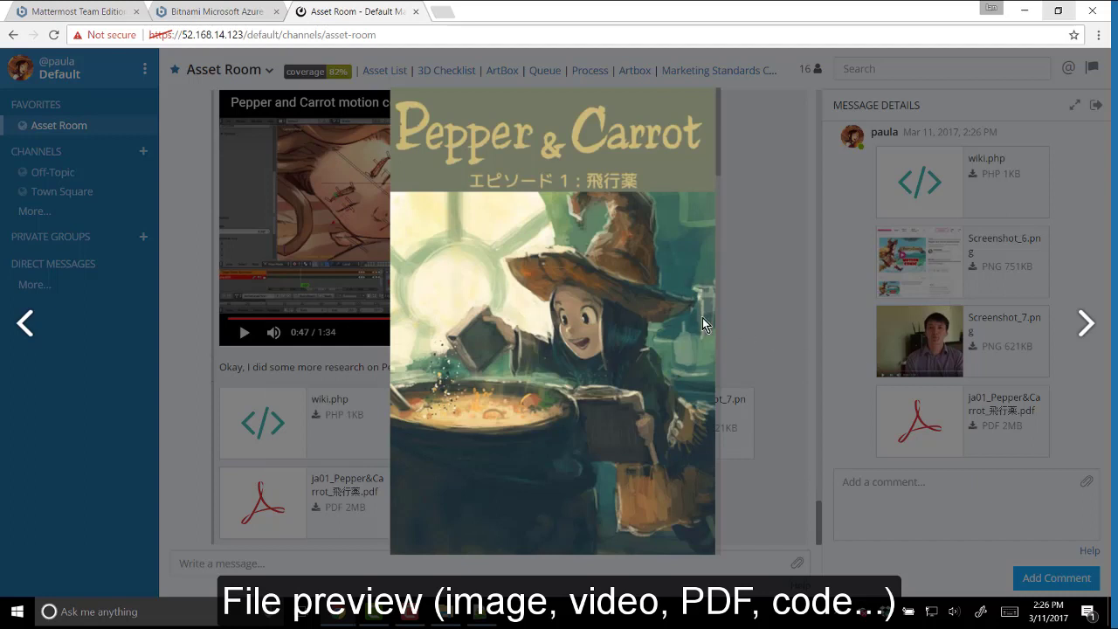
{"action": "scroll", "coordinate": [643, 332], "scroll_direction": "down", "scroll_amount": 10}
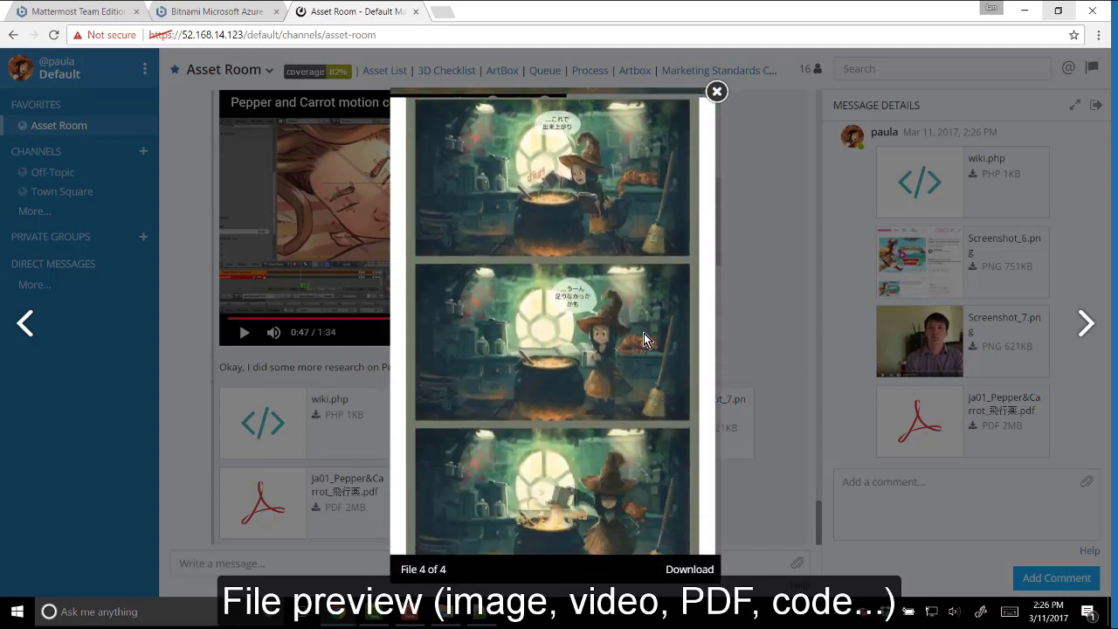
{"action": "scroll", "coordinate": [644, 333], "scroll_direction": "down", "scroll_amount": 6}
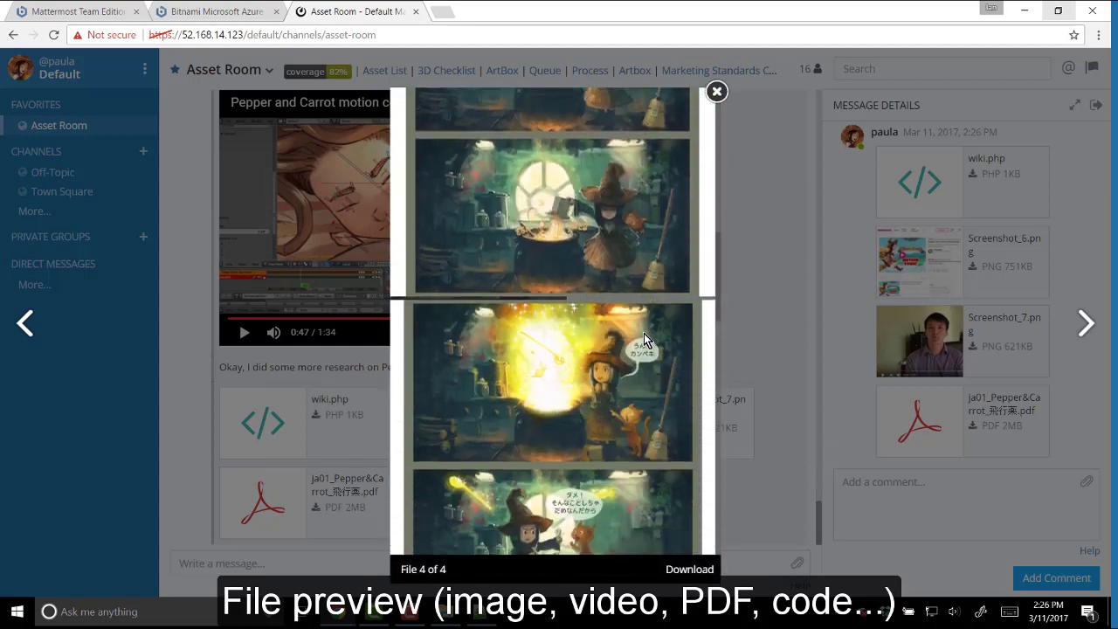
{"action": "scroll", "coordinate": [643, 332], "scroll_direction": "down", "scroll_amount": 3}
{"action": "scroll", "coordinate": [644, 333], "scroll_direction": "down", "scroll_amount": 10}
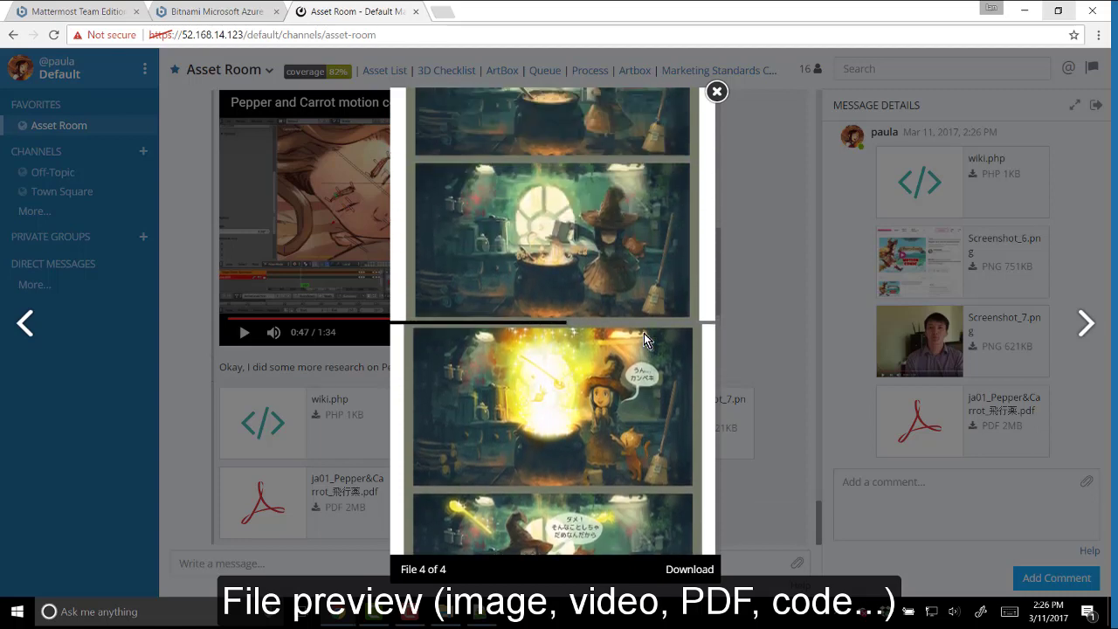
{"action": "scroll", "coordinate": [643, 334], "scroll_direction": "up", "scroll_amount": 4}
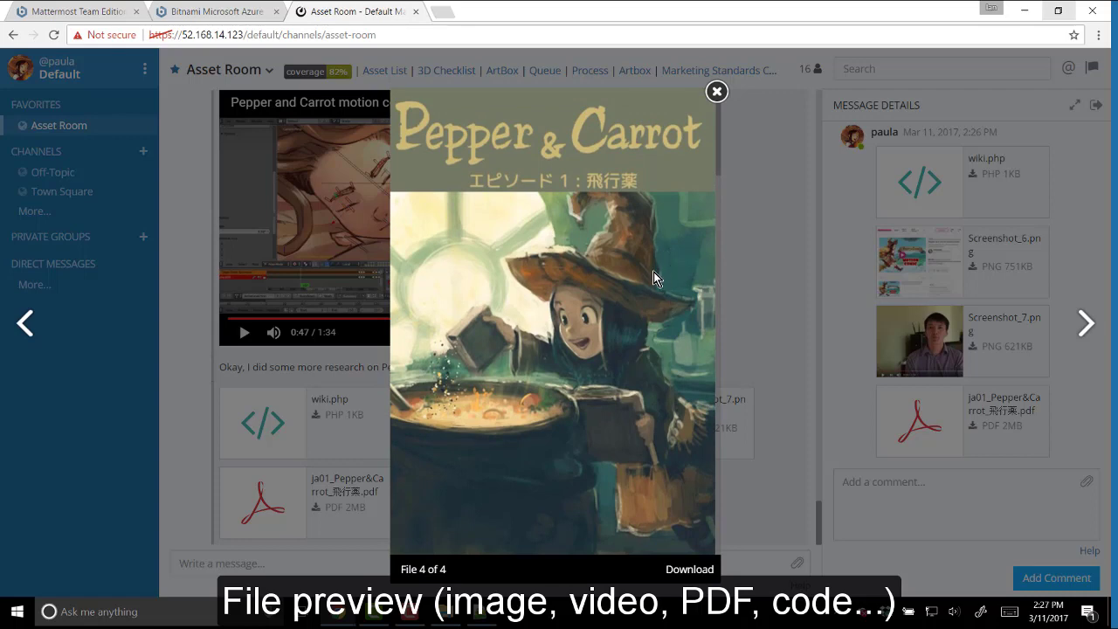
- Copy all of the wiki.php code from its preview and close the file preview
{"action": "key", "text": "Right"}
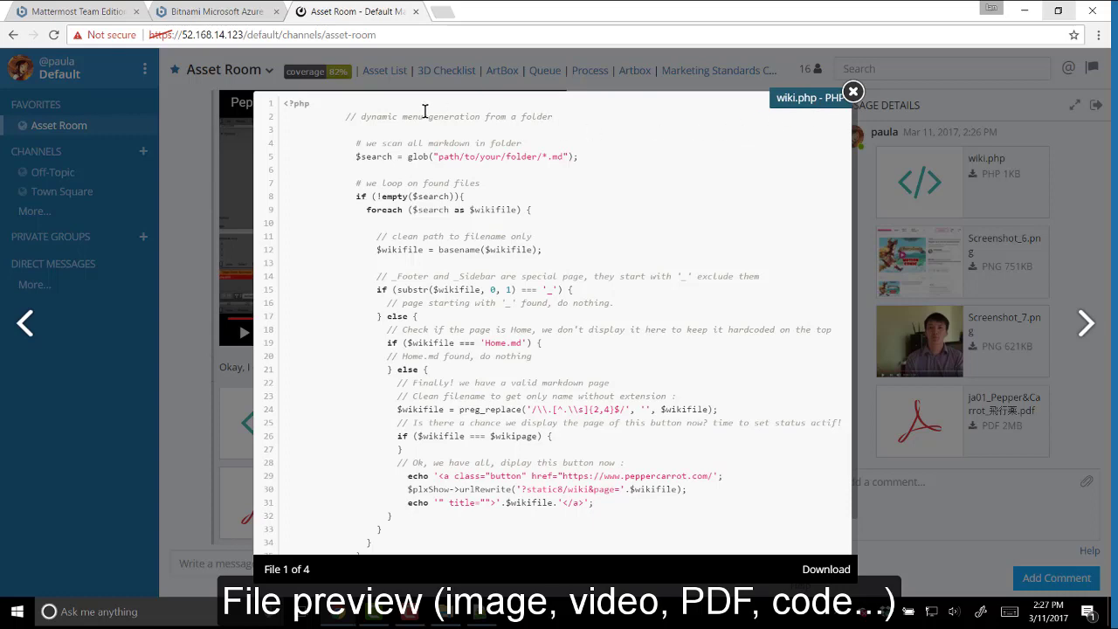
{"action": "left_click_drag", "start_coordinate": [283, 106], "coordinate": [407, 530]}
{"action": "right_click", "coordinate": [340, 460]}
{"action": "left_click", "coordinate": [354, 470]}
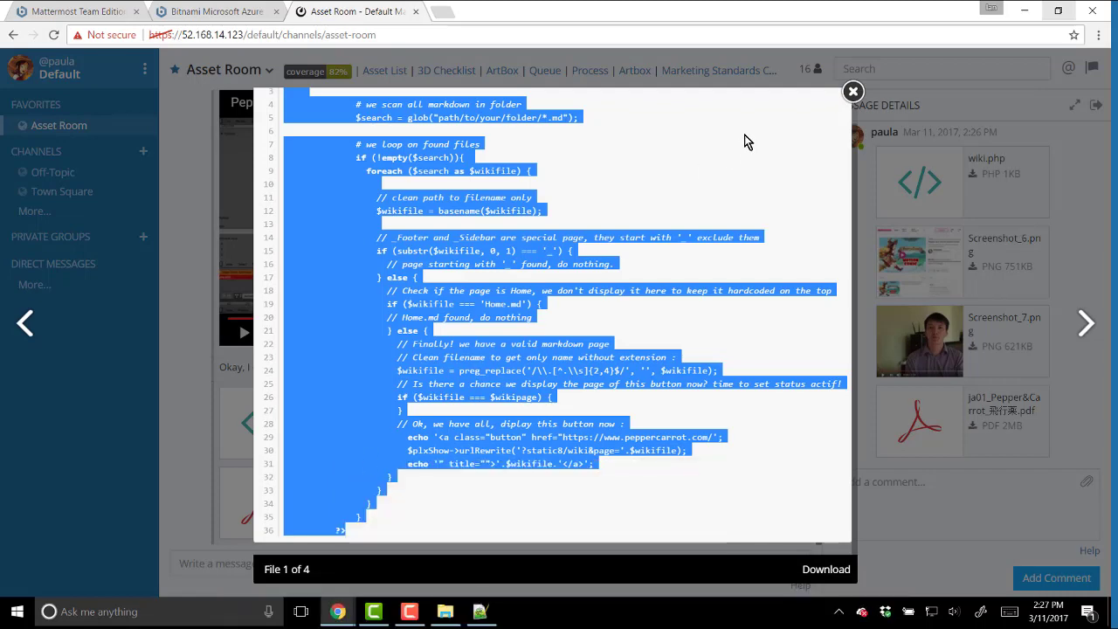
{"action": "left_click", "coordinate": [853, 92]}
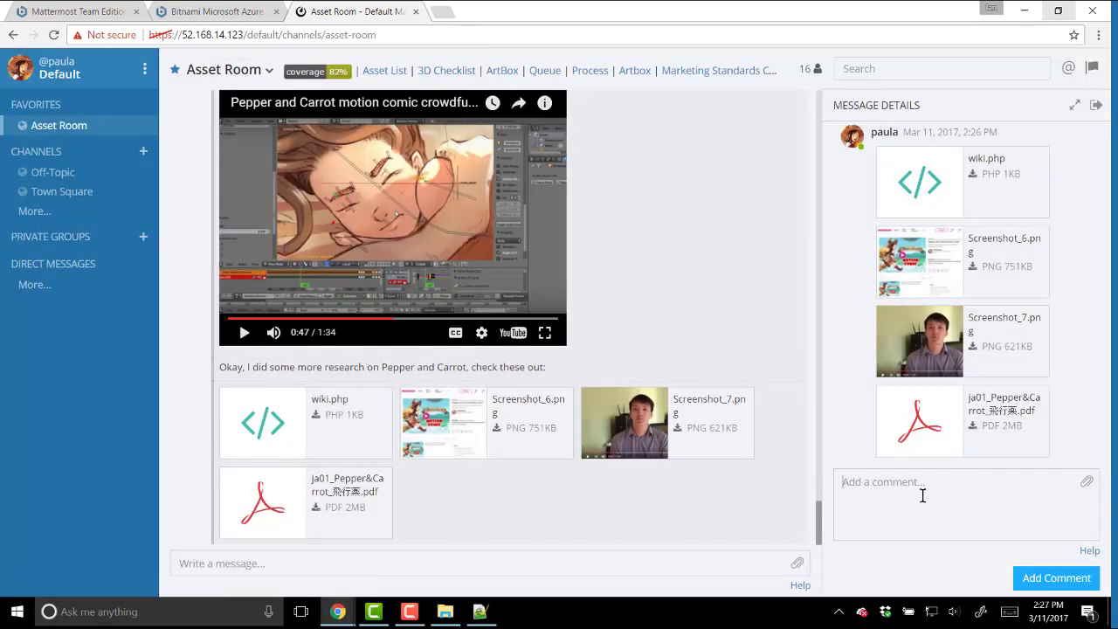
- Reply with the copied wiki.php code as a ```php syntax-highlighted code block
{"action": "type", "text": "```php"}
{"action": "key", "text": "Return"}
{"action": "key", "text": "ctrl+v"}
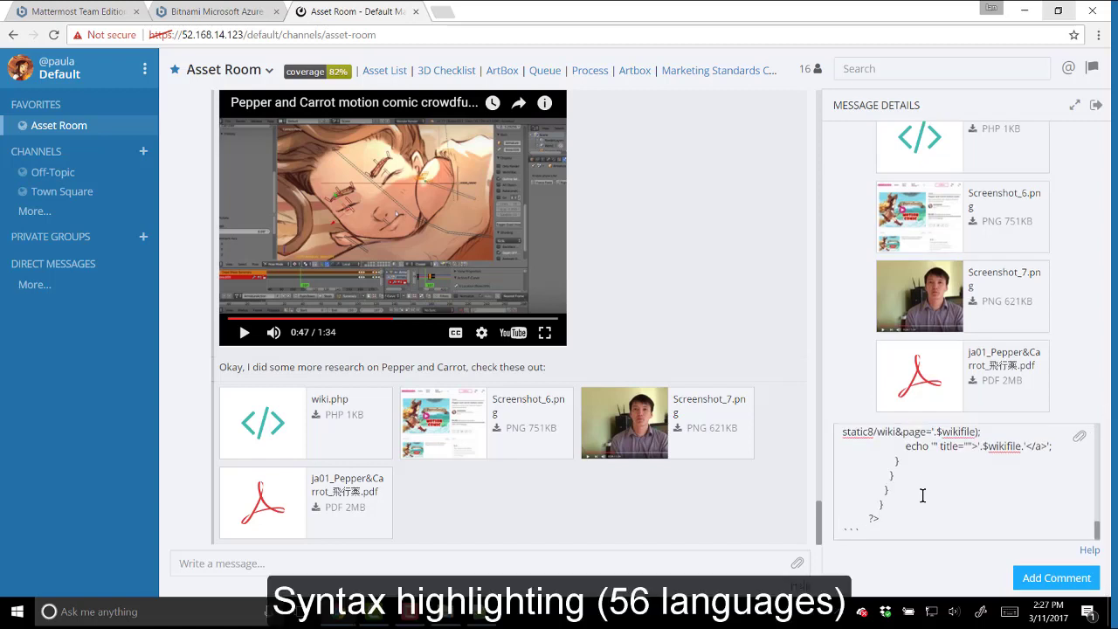
{"action": "key", "text": "Return"}
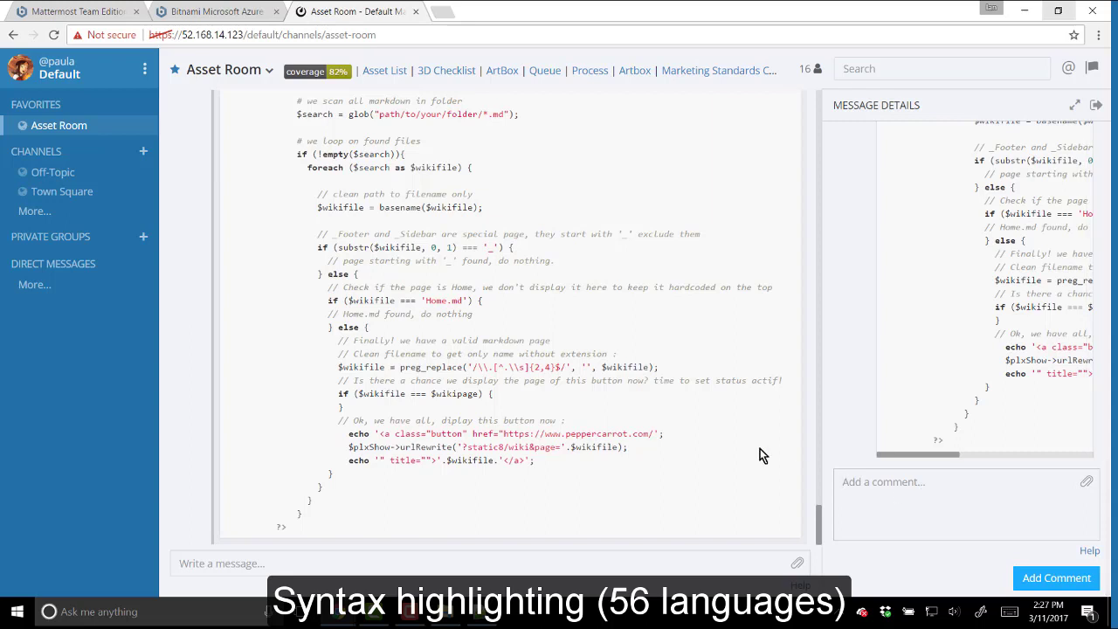
- Expand the message details panel across the full screen
{"action": "scroll", "coordinate": [748, 452], "scroll_direction": "up", "scroll_amount": 3}
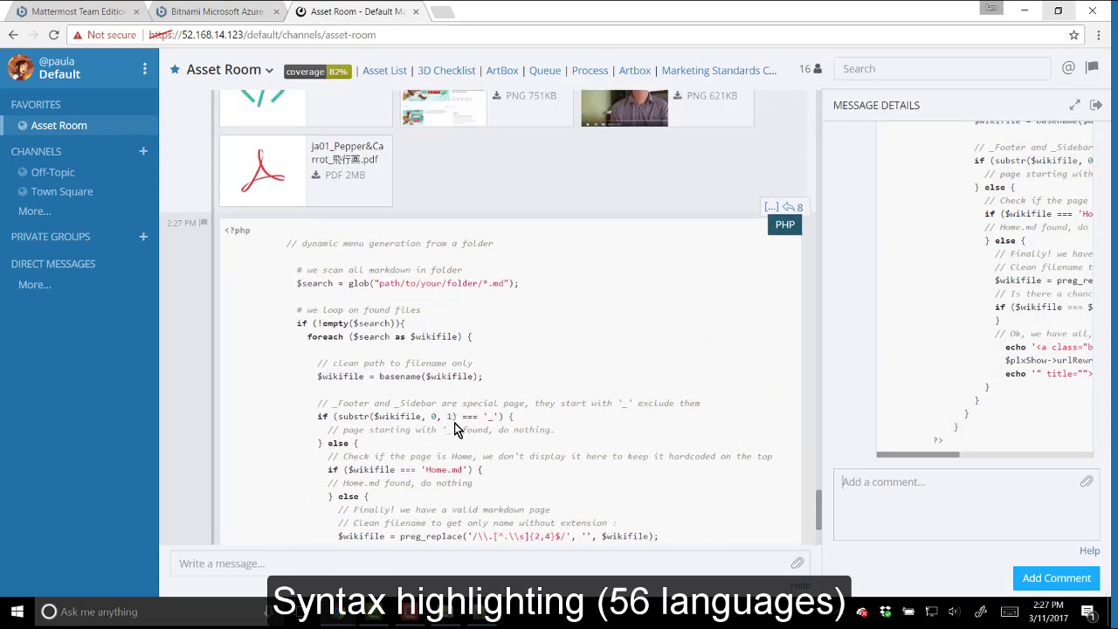
{"action": "scroll", "coordinate": [969, 414], "scroll_direction": "up", "scroll_amount": 8}
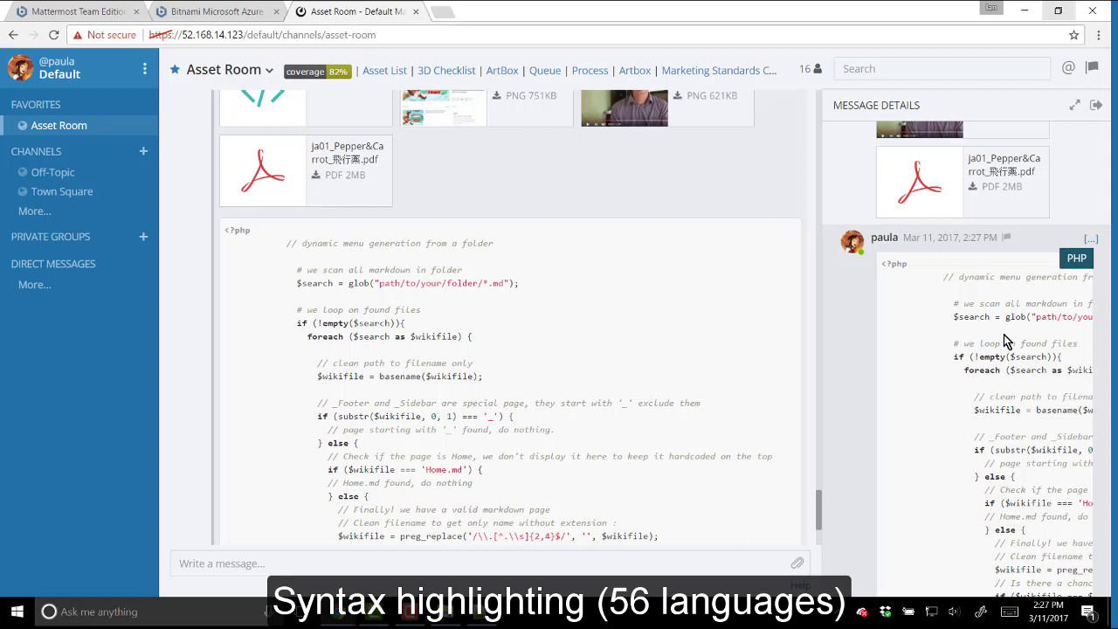
{"action": "left_click", "coordinate": [1074, 107]}
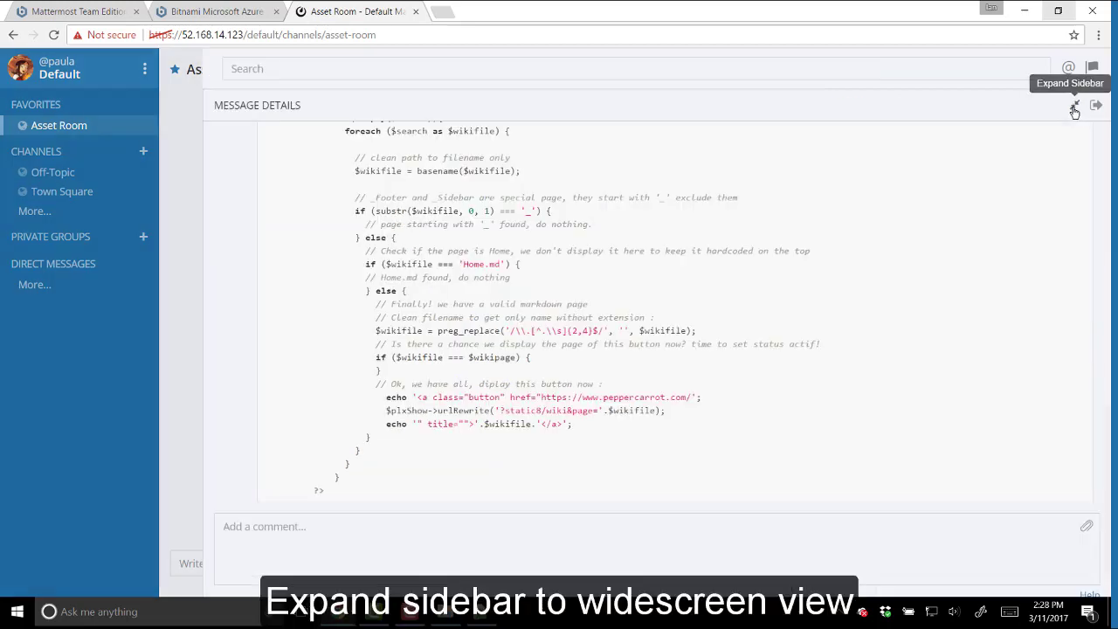
- Scroll up and back down through the whole thread in the widened Message Details panel
{"action": "scroll", "coordinate": [954, 361], "scroll_direction": "up", "scroll_amount": 4}
{"action": "scroll", "coordinate": [952, 360], "scroll_direction": "up", "scroll_amount": 3}
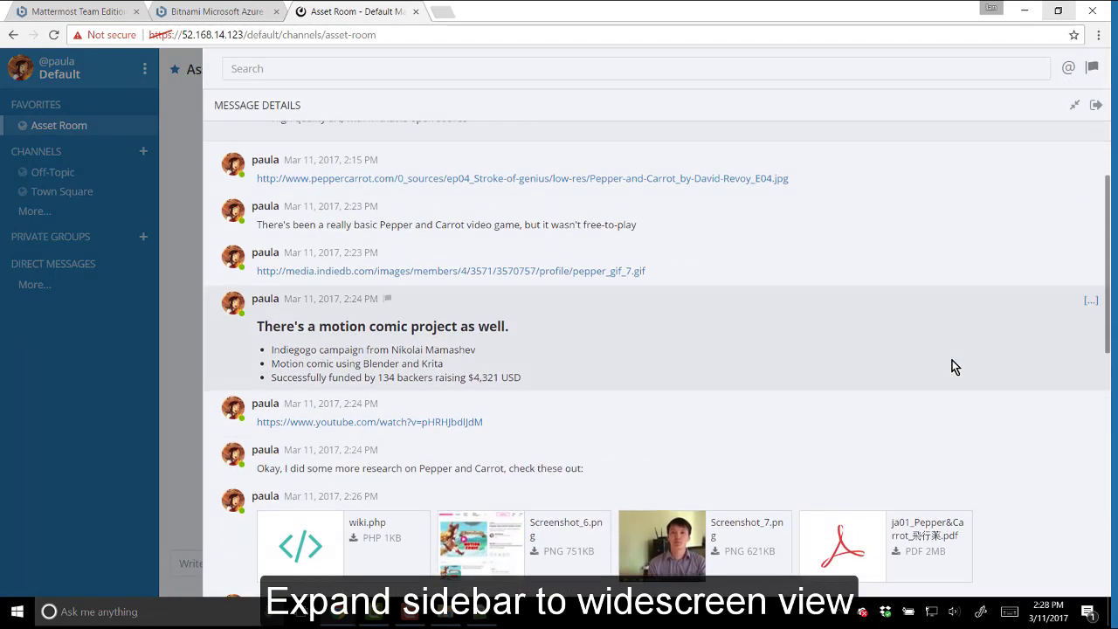
{"action": "scroll", "coordinate": [953, 367], "scroll_direction": "up", "scroll_amount": 2}
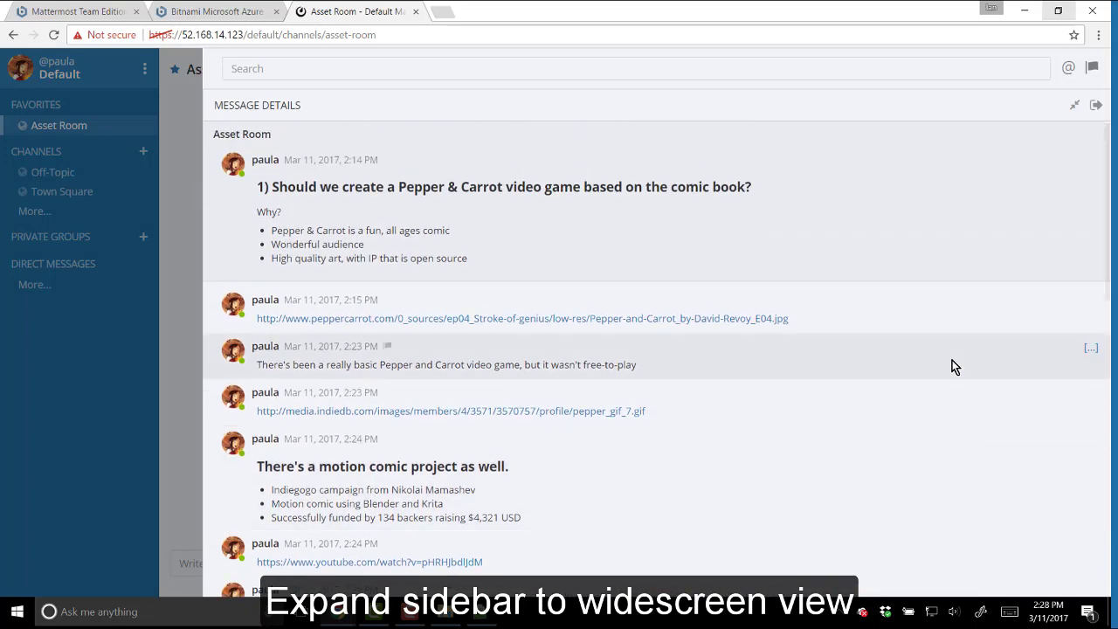
{"action": "scroll", "coordinate": [954, 367], "scroll_direction": "down", "scroll_amount": 3}
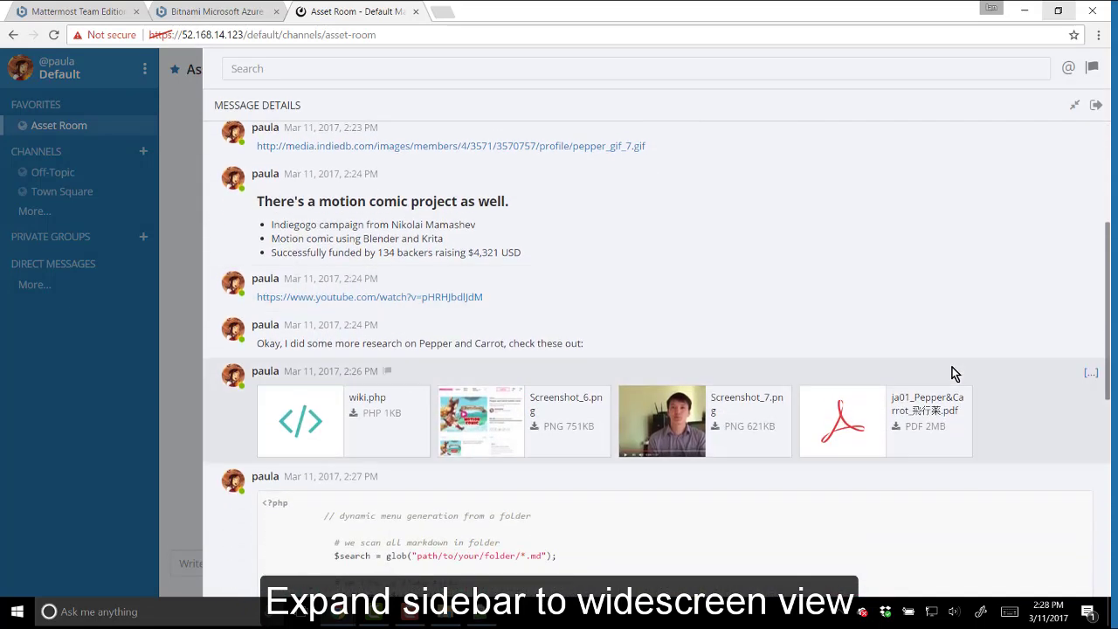
{"action": "scroll", "coordinate": [952, 366], "scroll_direction": "down", "scroll_amount": 2}
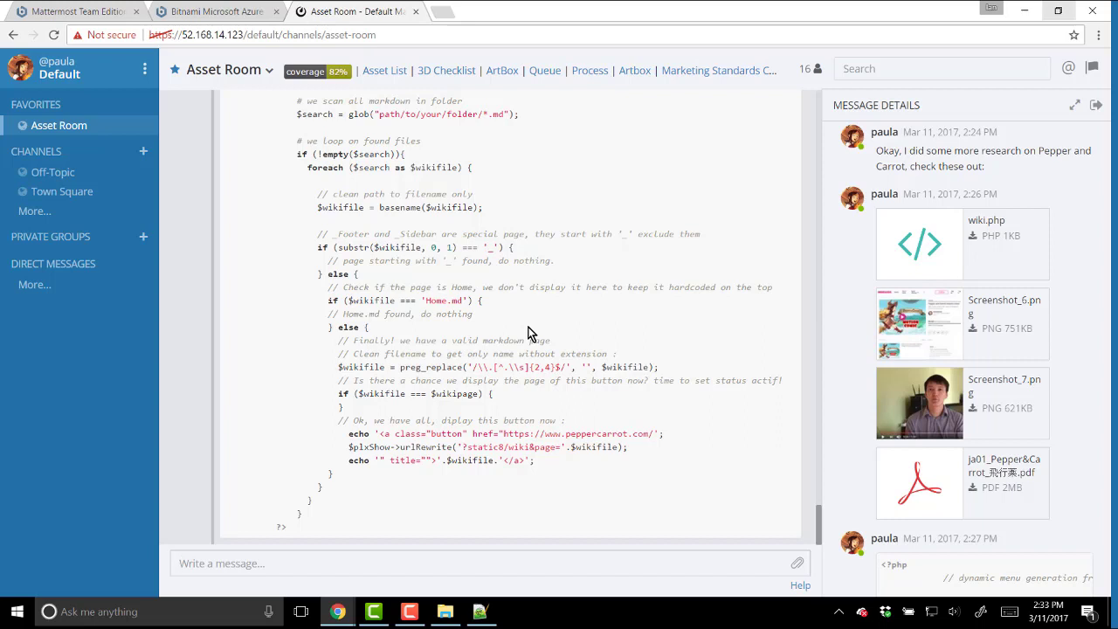
- Change the Display language to 日本語 and save, then reopen the now-Japanese account settings
{"action": "left_click", "coordinate": [146, 68]}
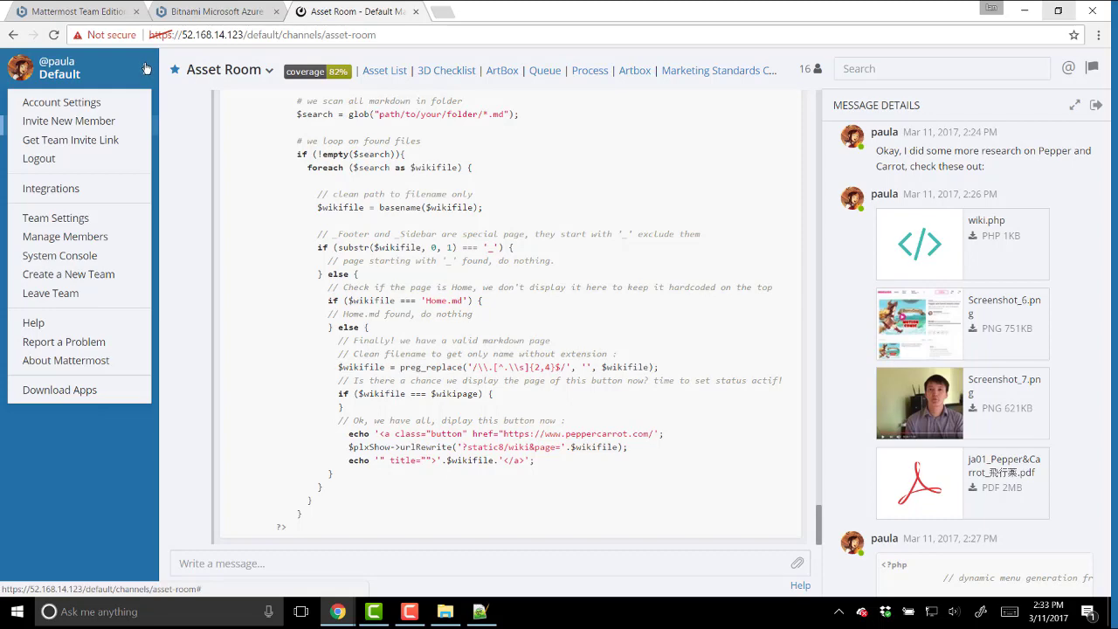
{"action": "left_click", "coordinate": [131, 101]}
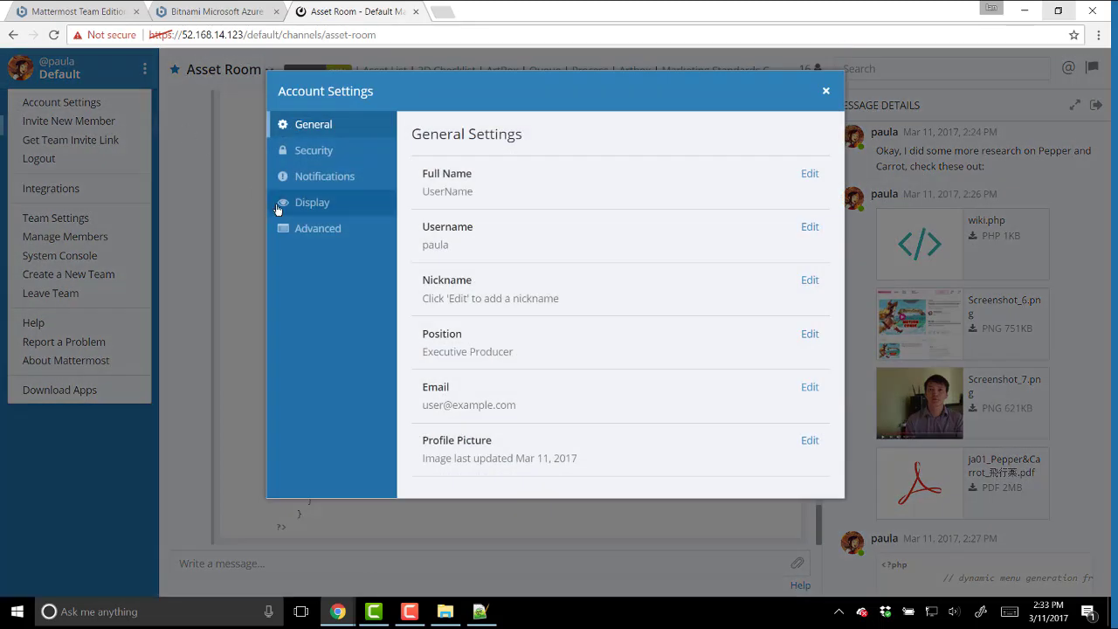
{"action": "left_click", "coordinate": [281, 208]}
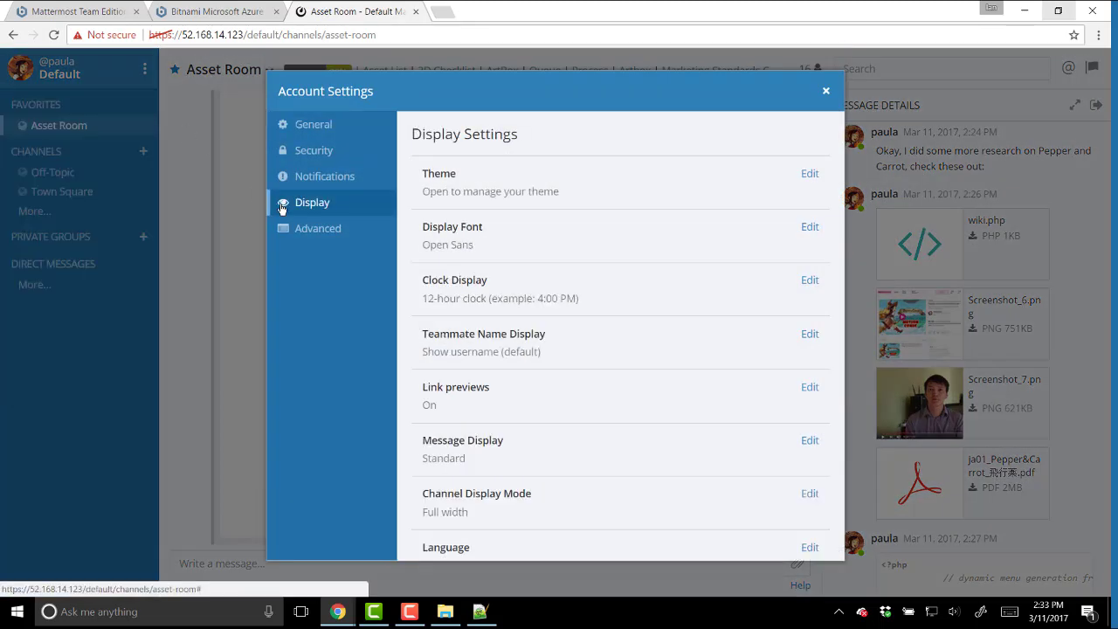
{"action": "left_click", "coordinate": [515, 535]}
{"action": "left_click", "coordinate": [559, 390]}
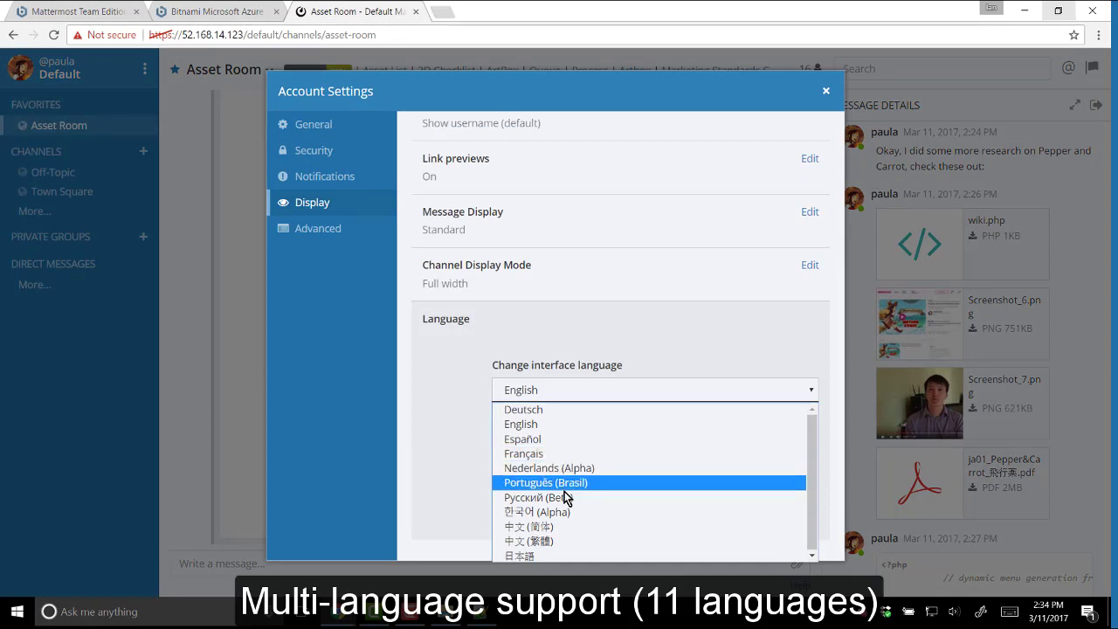
{"action": "left_click", "coordinate": [574, 556]}
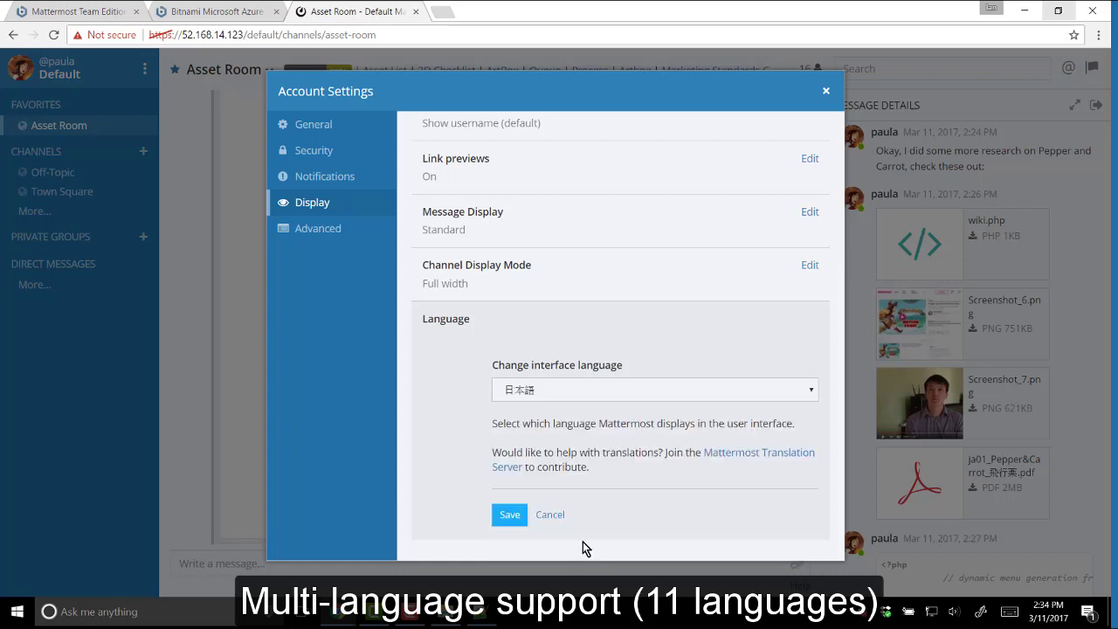
{"action": "left_click", "coordinate": [512, 523]}
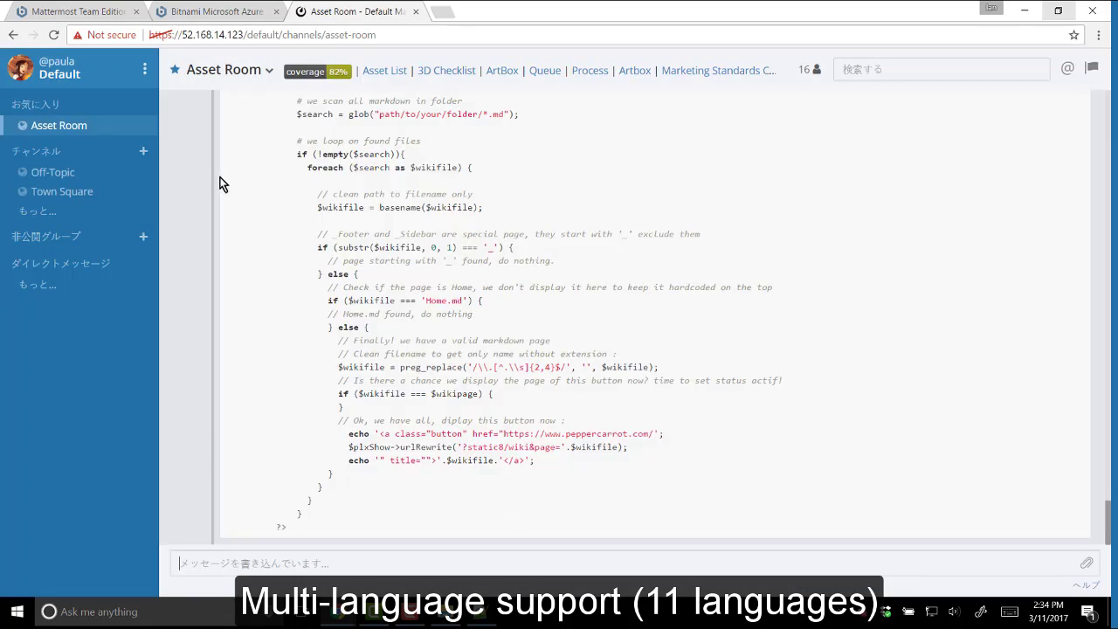
{"action": "left_click", "coordinate": [148, 75]}
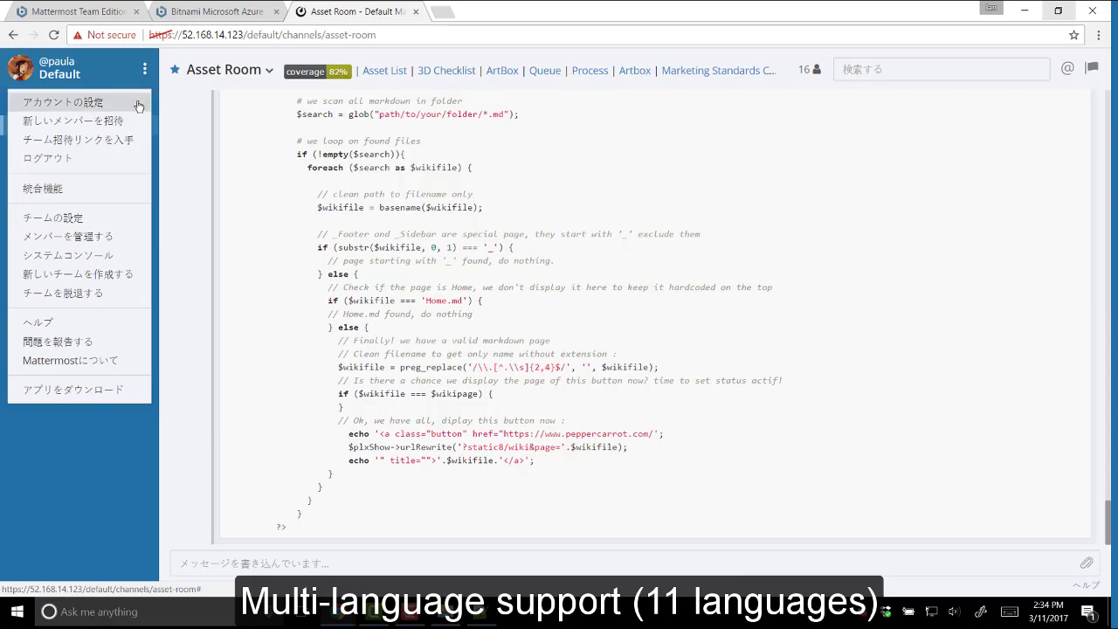
{"action": "left_click", "coordinate": [138, 105]}
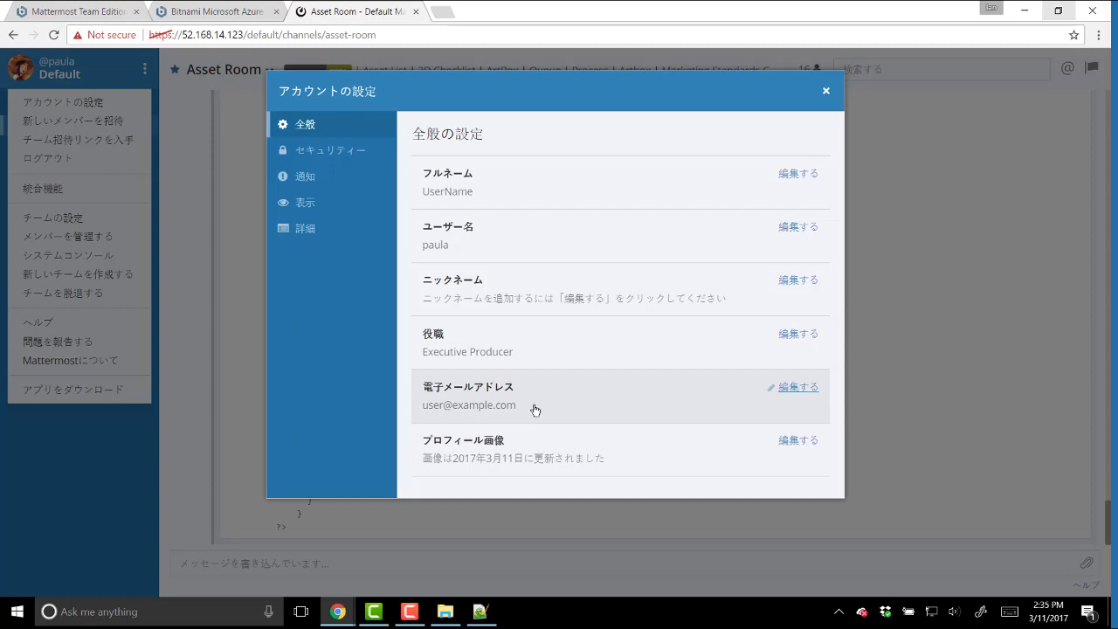
- Restore and narrow the Chrome window, browsing the general settings' nickname and full name fields
{"action": "double_click", "coordinate": [728, 10]}
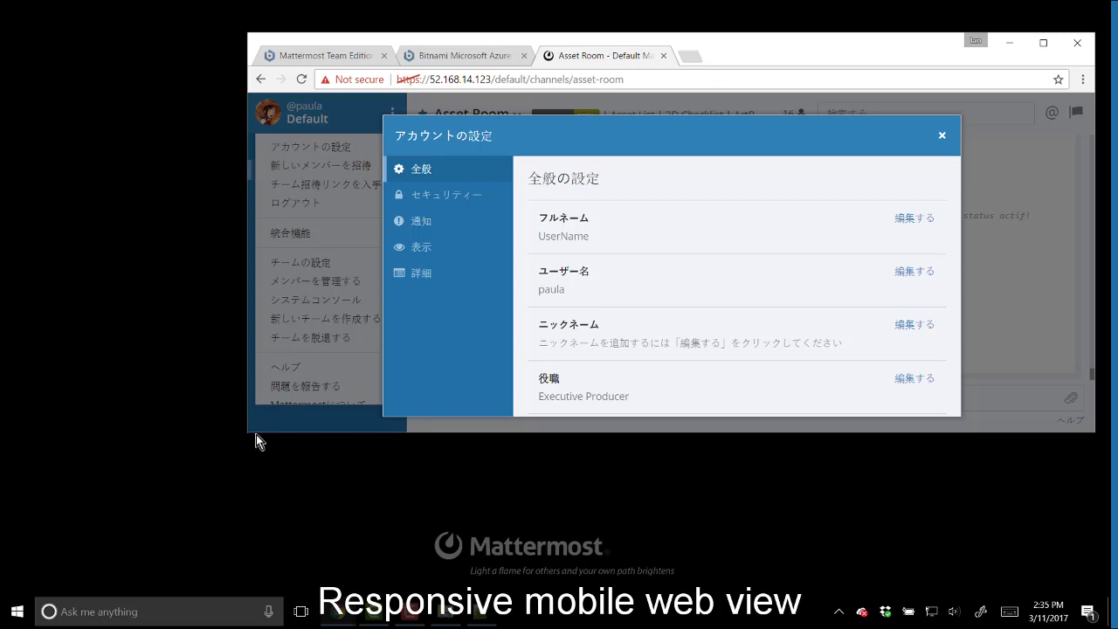
{"action": "left_click_drag", "start_coordinate": [249, 432], "coordinate": [783, 568]}
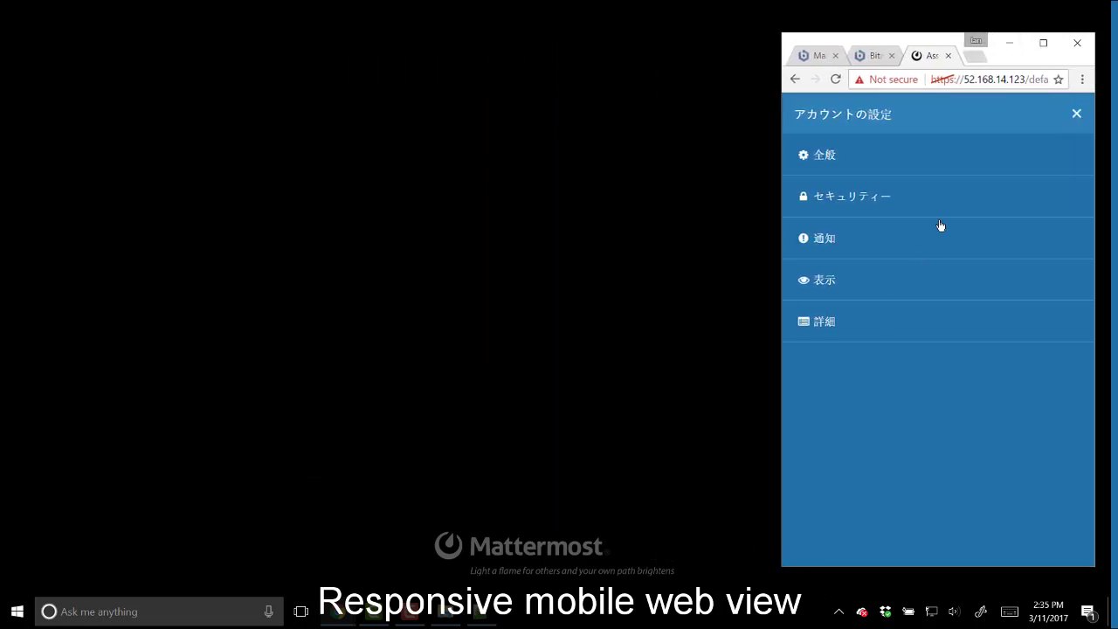
{"action": "left_click_drag", "start_coordinate": [928, 42], "coordinate": [408, 46]}
{"action": "left_click", "coordinate": [402, 171]}
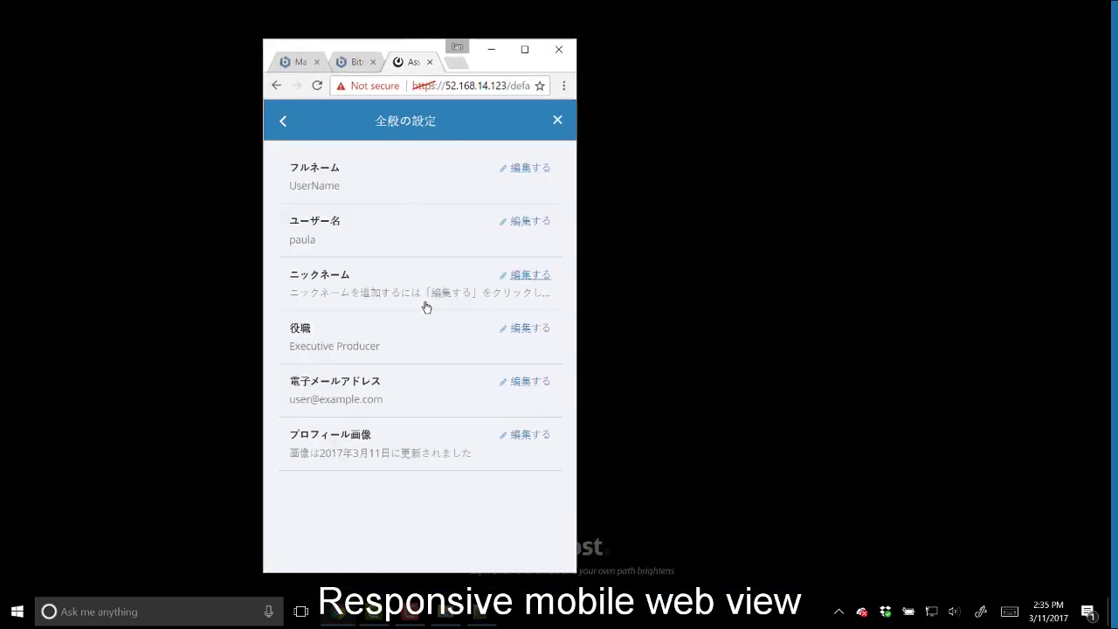
{"action": "left_click", "coordinate": [424, 293]}
{"action": "left_click", "coordinate": [336, 199]}
{"action": "left_click", "coordinate": [288, 124]}
{"action": "left_click", "coordinate": [557, 120]}
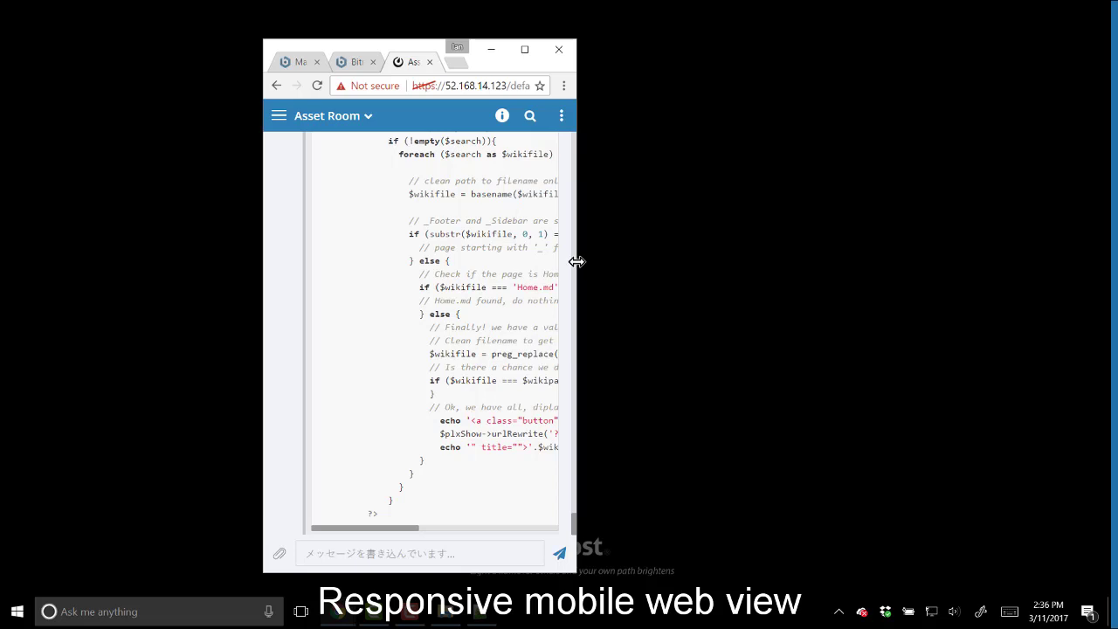
- Shrink the window to phone width and explore the mobile channel sidebar, New Channel dialog and main menu
{"action": "left_click_drag", "start_coordinate": [575, 261], "coordinate": [519, 266]}
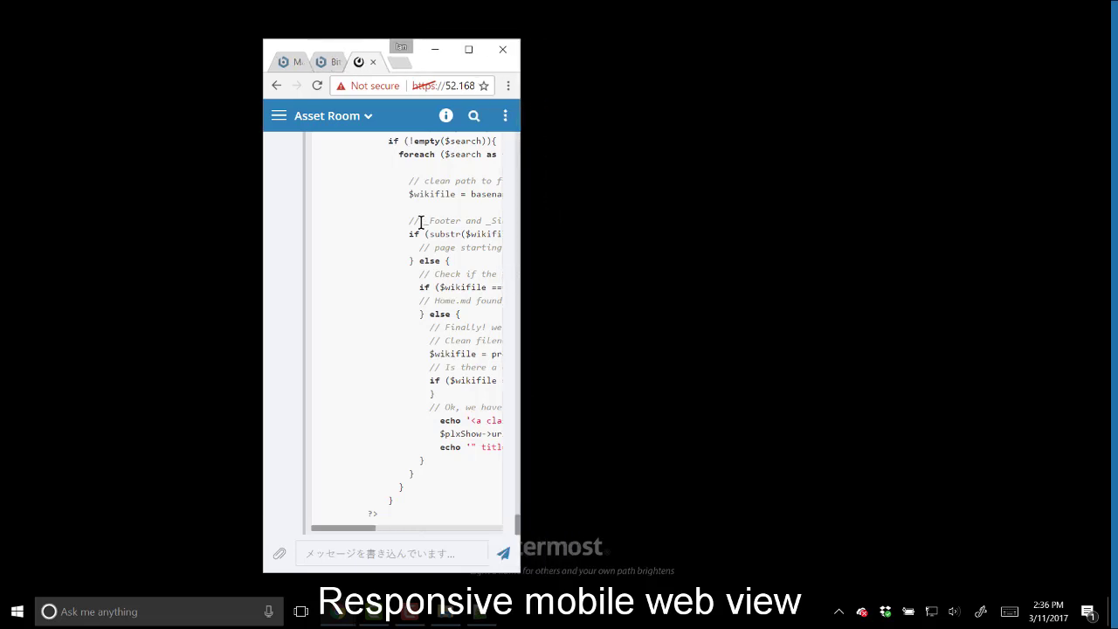
{"action": "scroll", "coordinate": [420, 222], "scroll_direction": "up", "scroll_amount": 20}
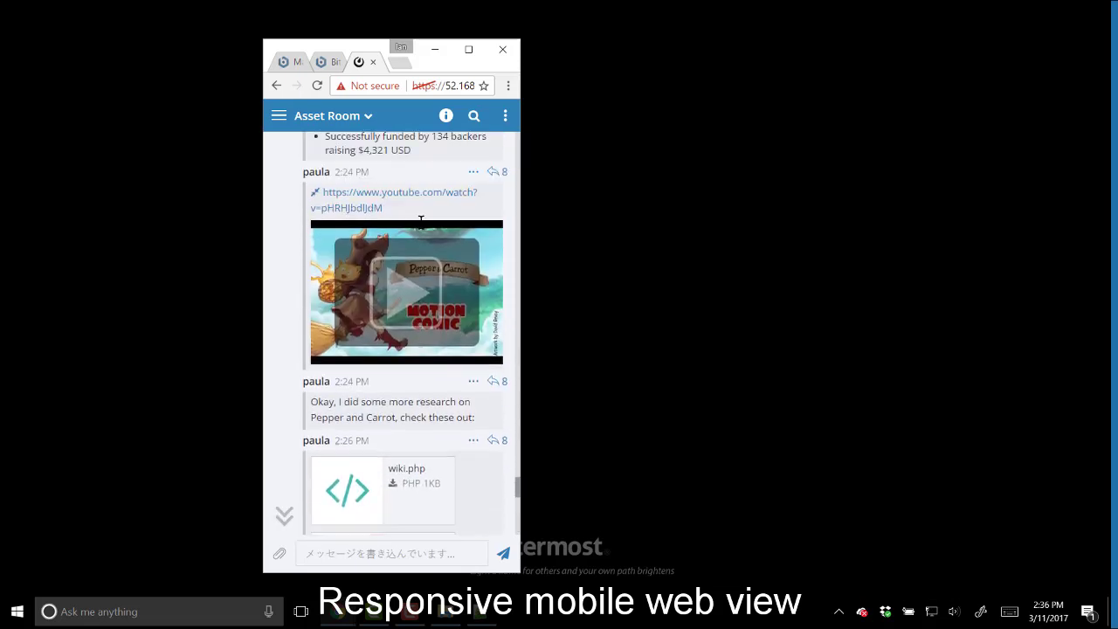
{"action": "scroll", "coordinate": [420, 221], "scroll_direction": "up", "scroll_amount": 5}
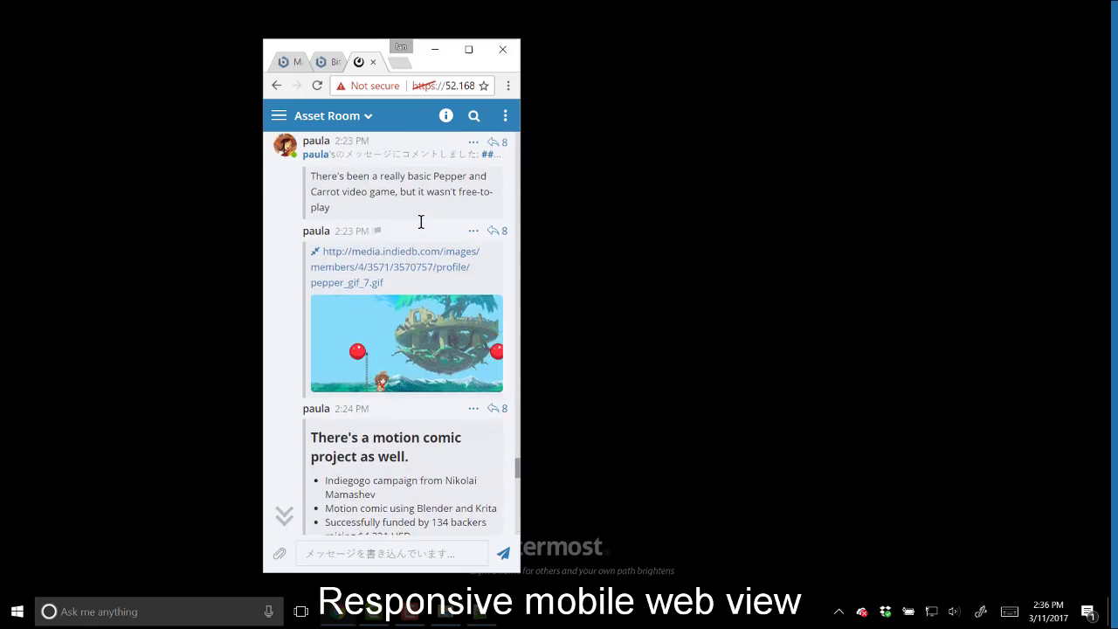
{"action": "left_click", "coordinate": [279, 117]}
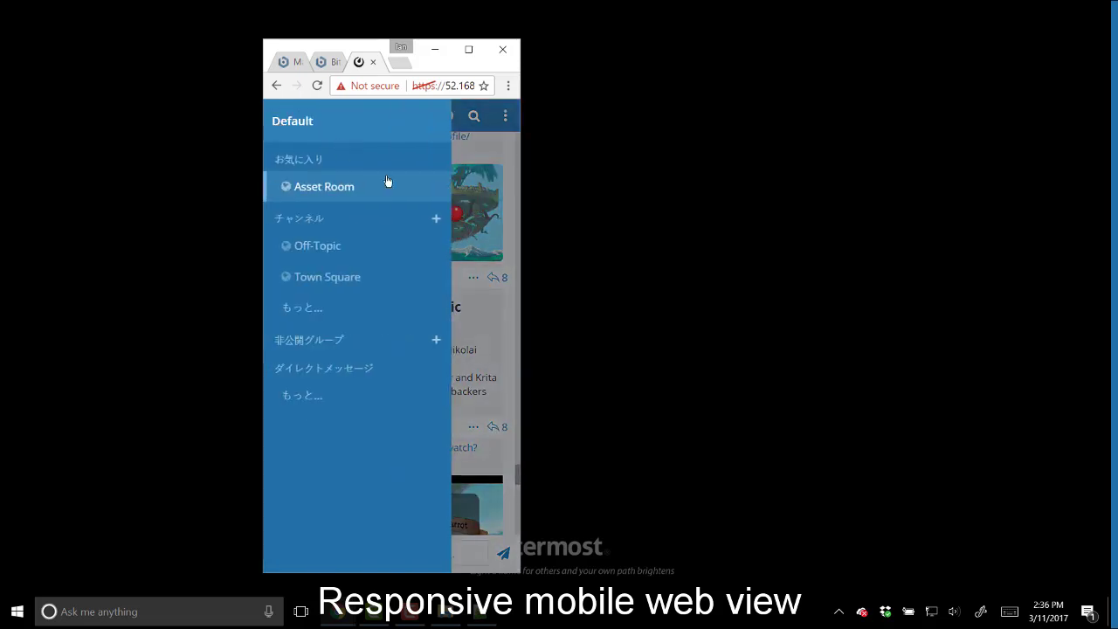
{"action": "left_click", "coordinate": [431, 220]}
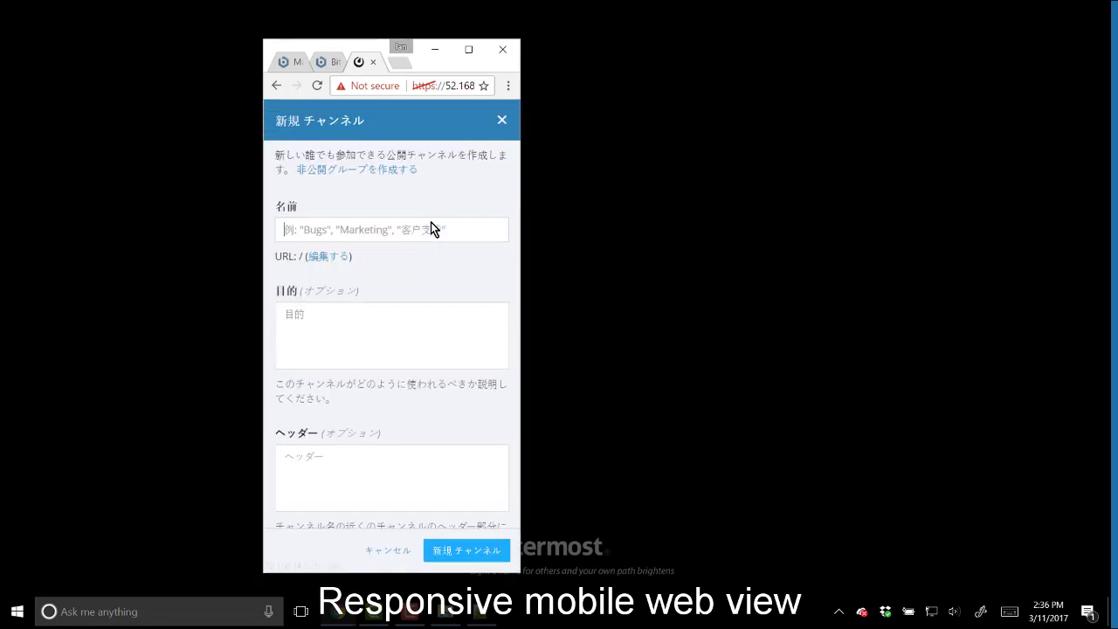
{"action": "left_click", "coordinate": [501, 120]}
{"action": "left_click", "coordinate": [506, 120]}
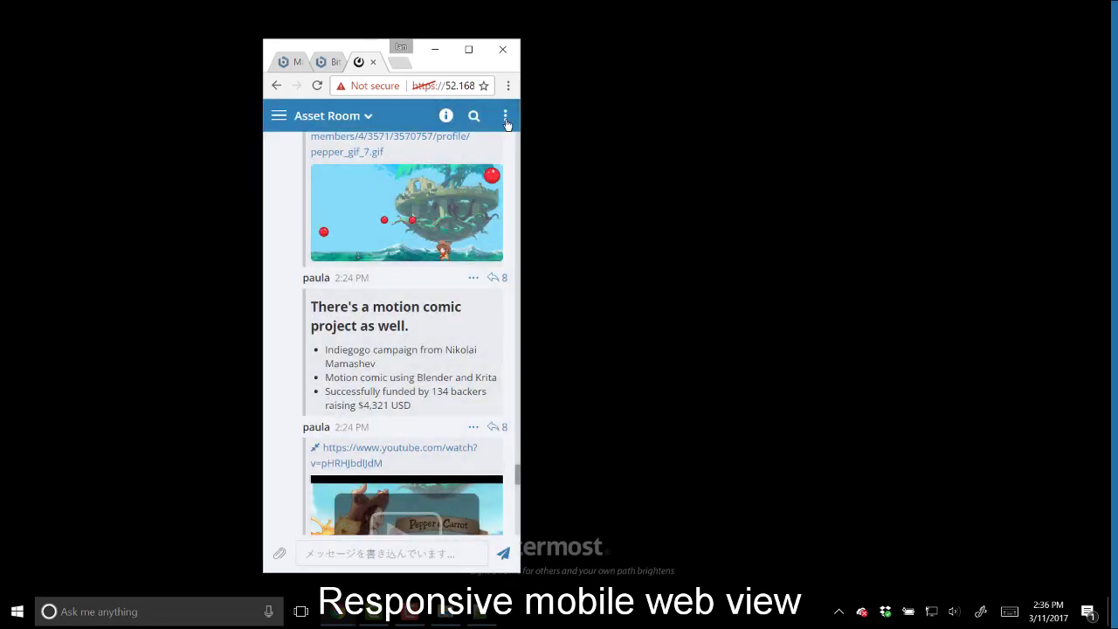
{"action": "left_click", "coordinate": [505, 117]}
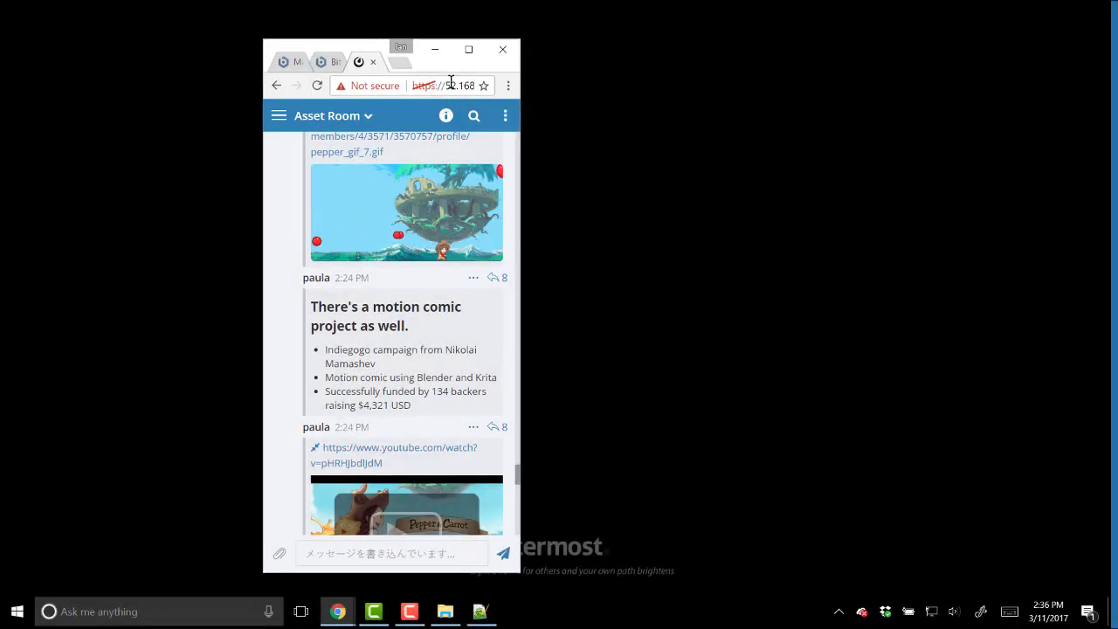
- Maximize Chrome and open the theme colour options under Account Settings > 表示
{"action": "left_click", "coordinate": [468, 49]}
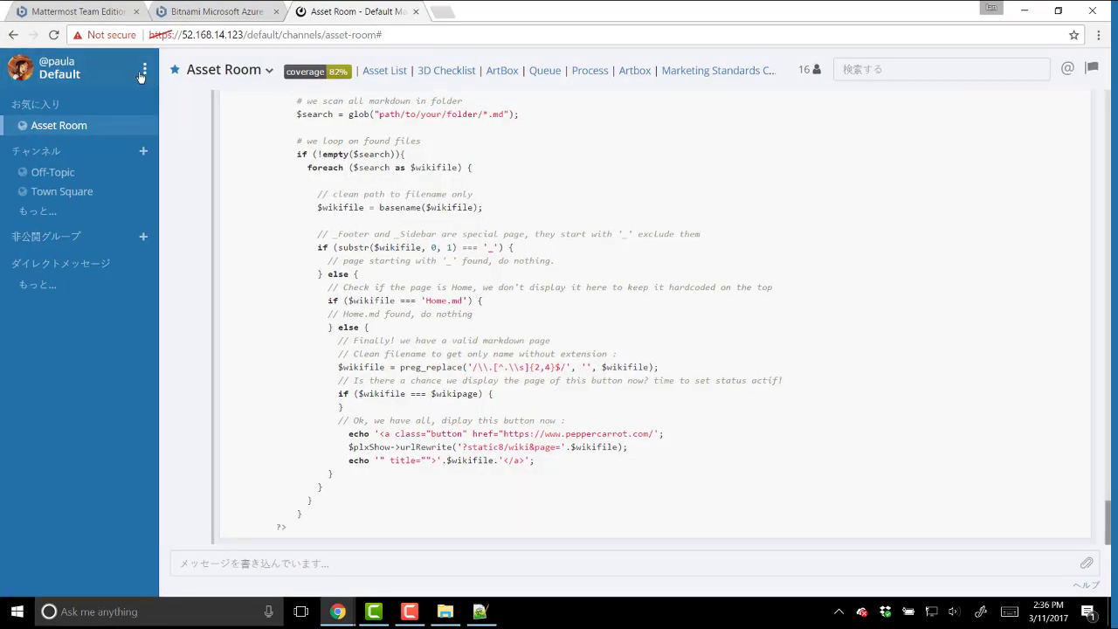
{"action": "left_click", "coordinate": [141, 75]}
{"action": "left_click", "coordinate": [124, 101]}
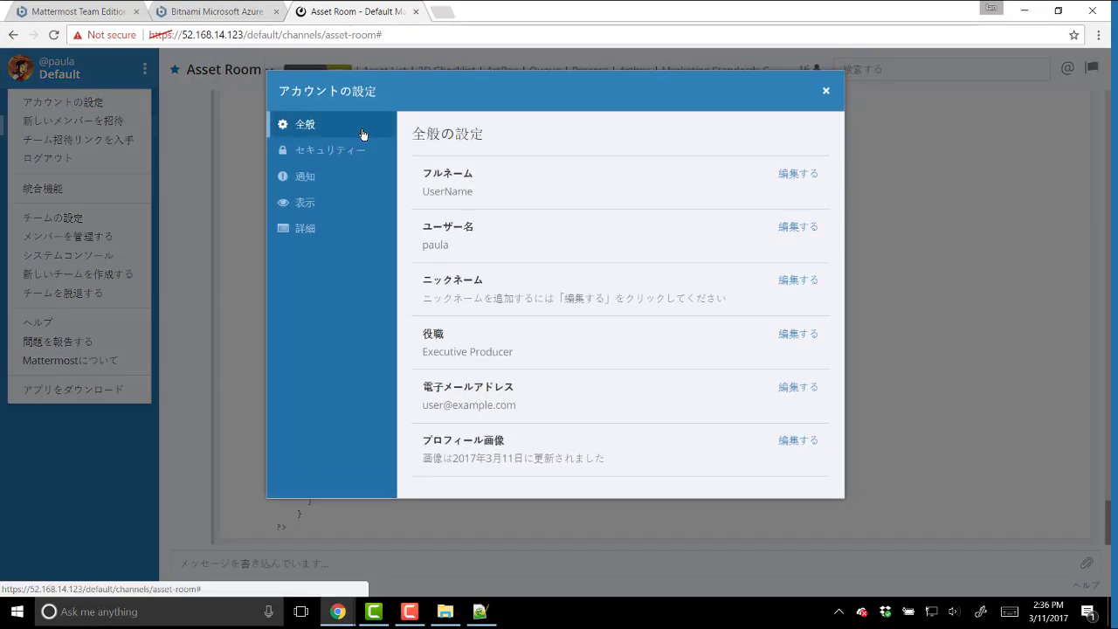
{"action": "left_click", "coordinate": [379, 196]}
{"action": "left_click", "coordinate": [445, 180]}
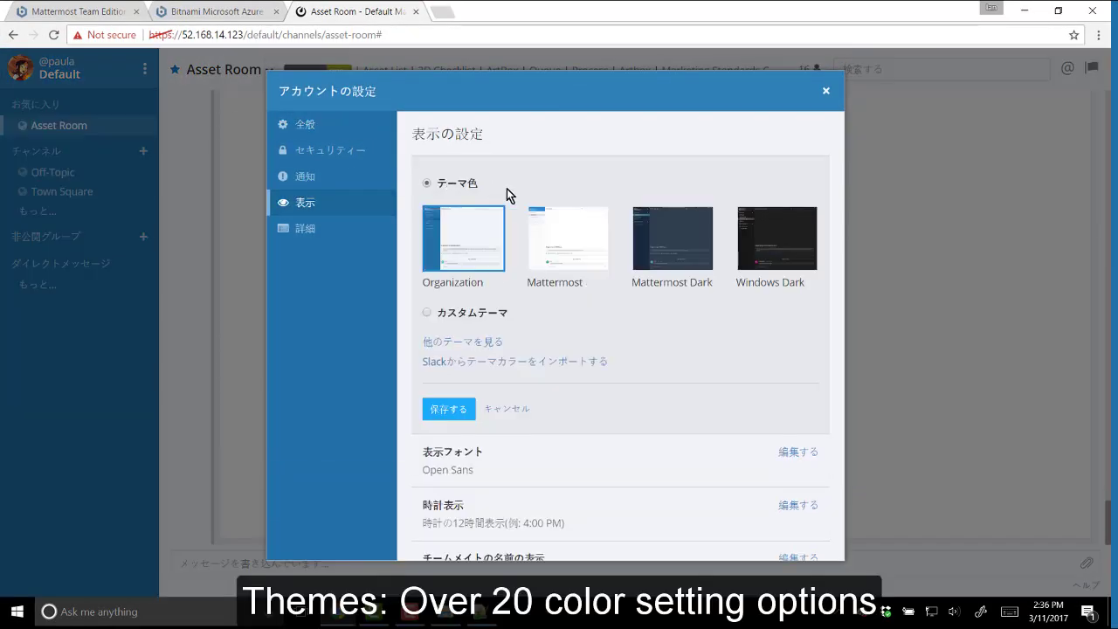
- Try the Windows Dark, Mattermost Dark and Mattermost themes, revert to Organization, and open Slack import
{"action": "left_click", "coordinate": [784, 238]}
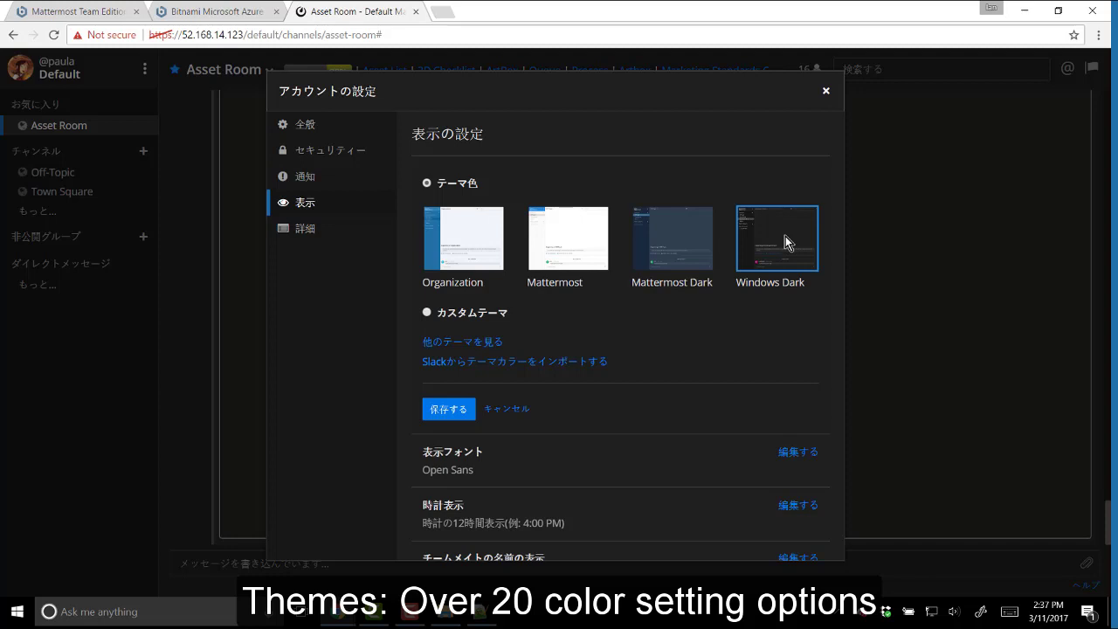
{"action": "left_click", "coordinate": [691, 239]}
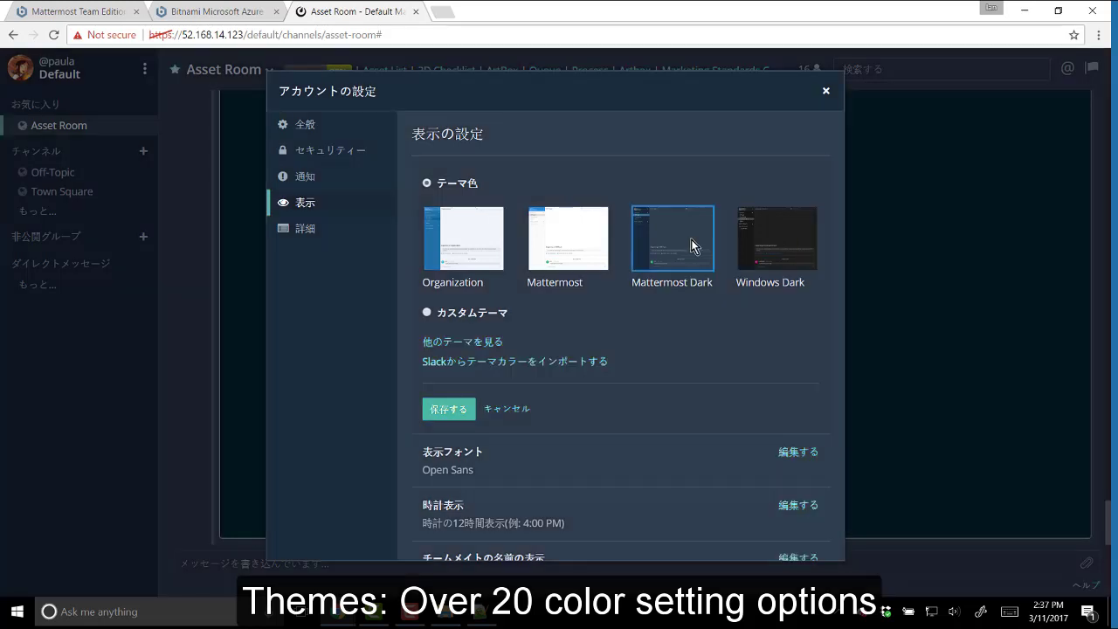
{"action": "left_click", "coordinate": [575, 264]}
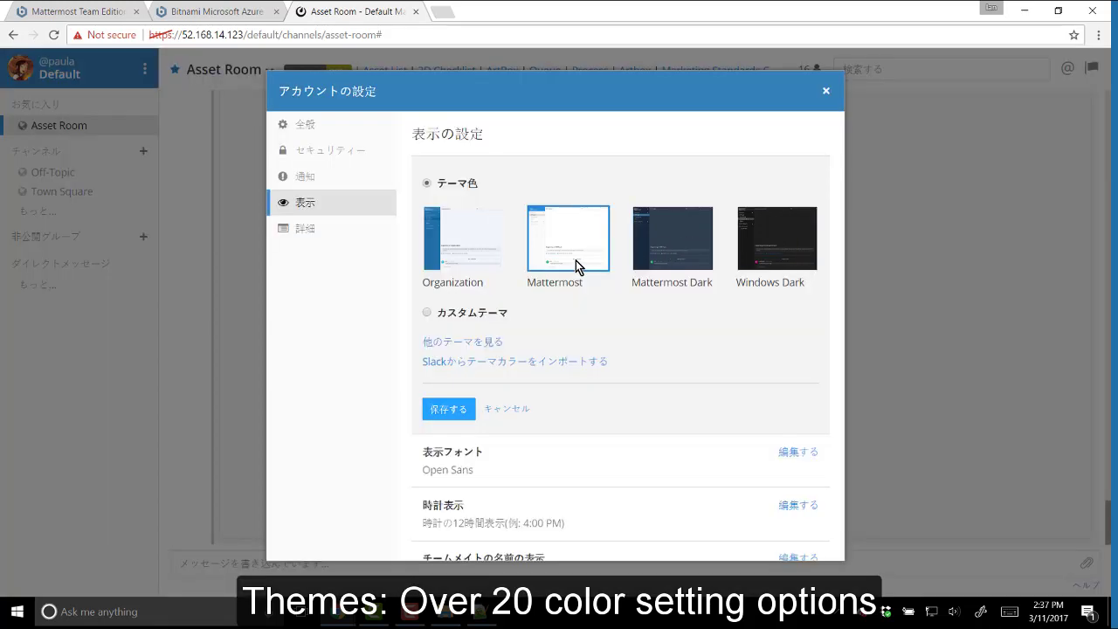
{"action": "left_click", "coordinate": [486, 261]}
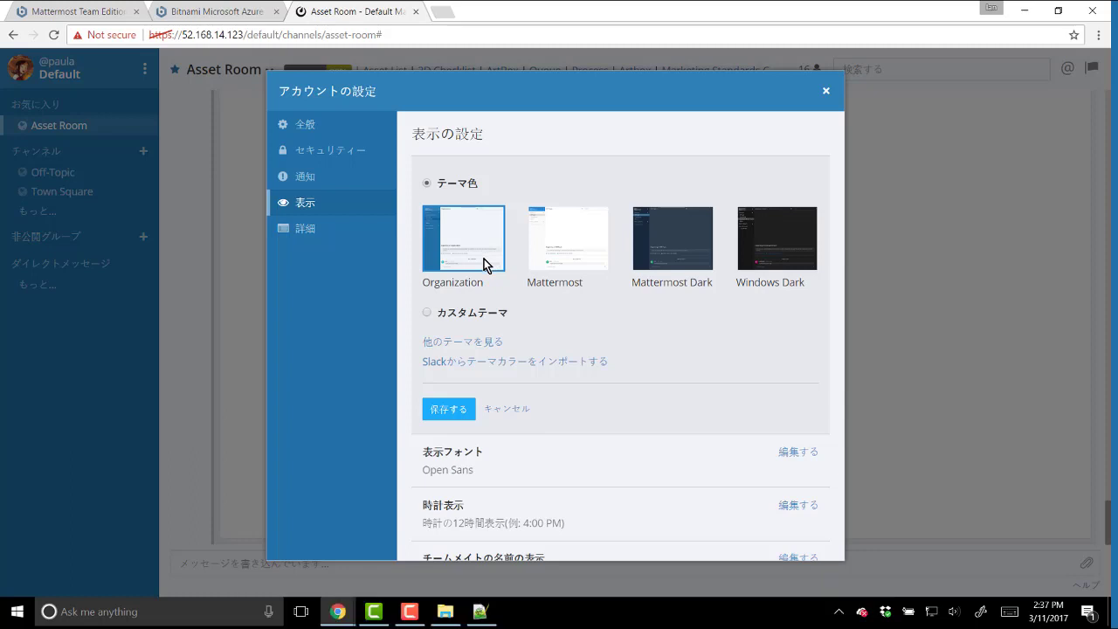
{"action": "left_click", "coordinate": [569, 362]}
- Paste the copied Slack theme colour string (#4D394B, #3E313C, …) into the import field and submit it
{"action": "key", "text": "alt+Tab"}
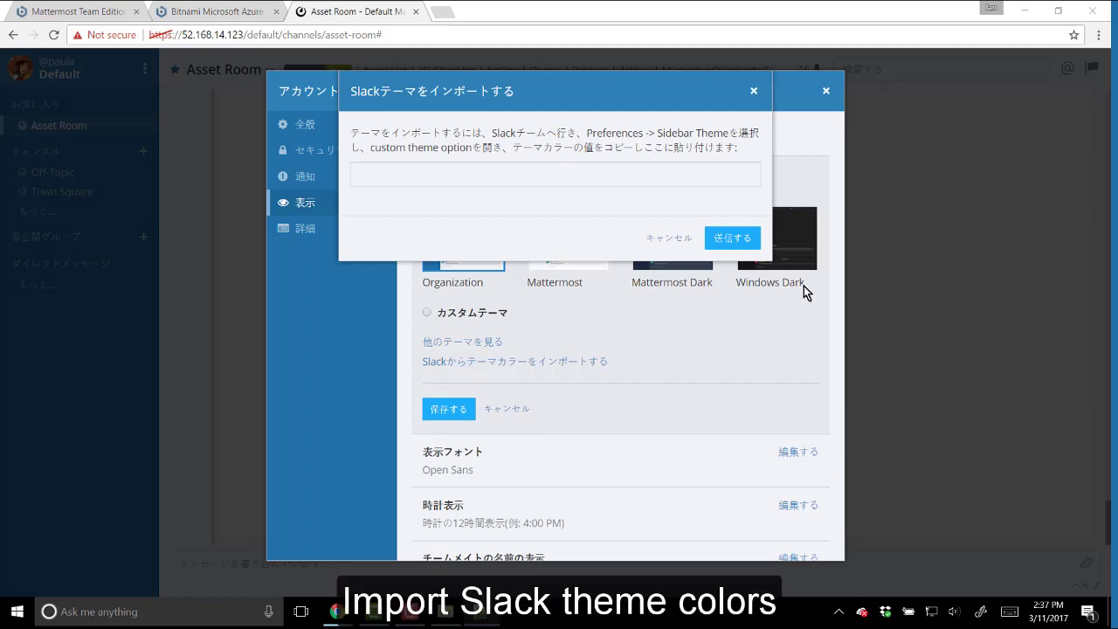
{"action": "left_click", "coordinate": [649, 175]}
{"action": "type", "text": "#4D394B,#3E313C,#4C9689,#FFFFFF,#3E313C,#FFFFFF,#38978D,#EB4D5C"}
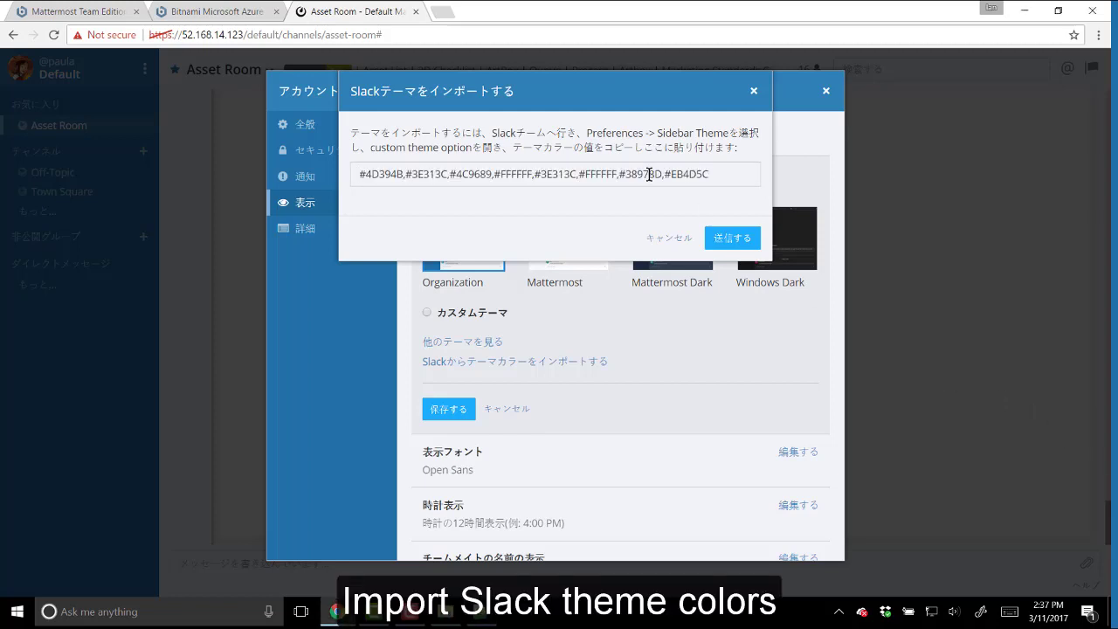
{"action": "left_click", "coordinate": [733, 239]}
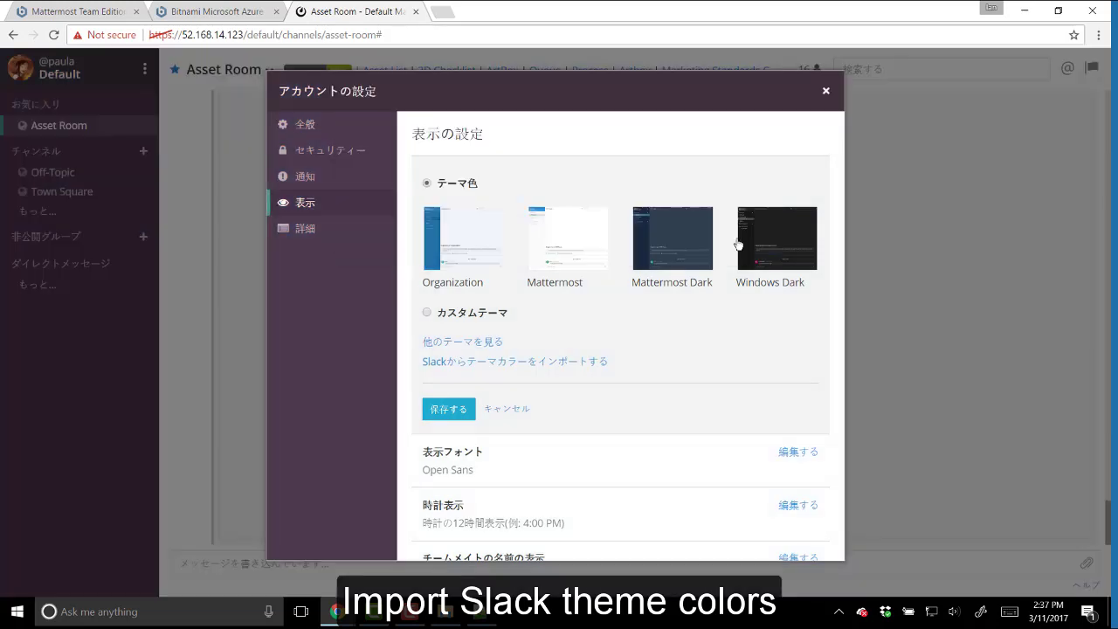